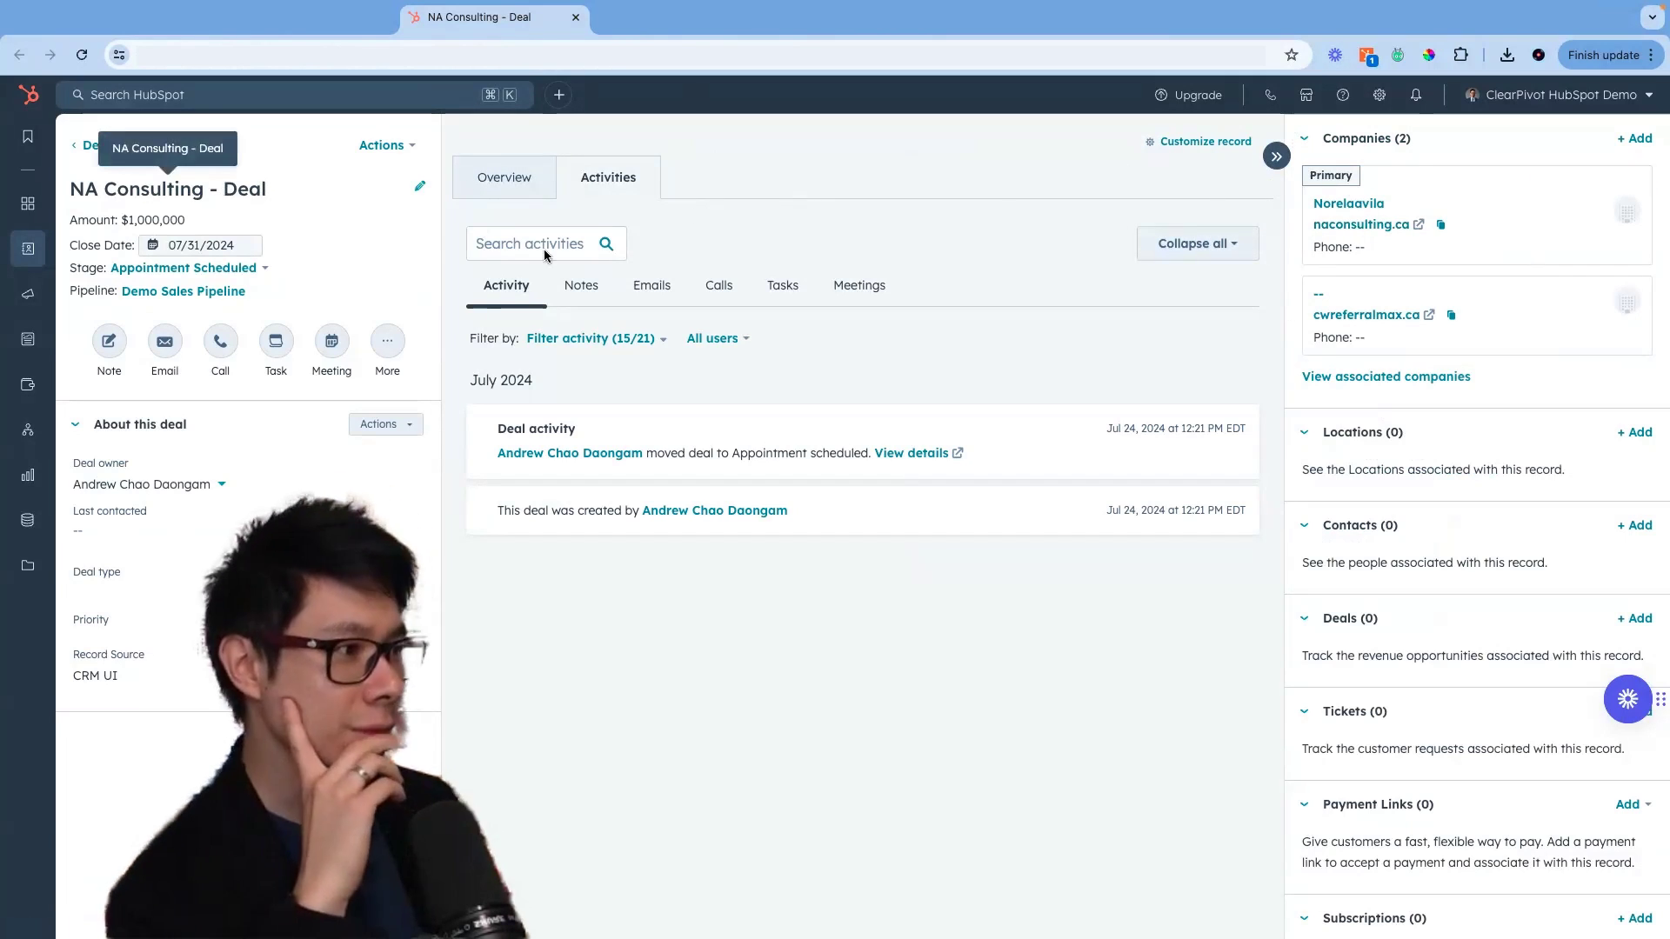
# - Review the companies associated with the NA Consulting and CS Consulting deals, and examine the referral reports on the Partners dashboard
pyautogui.click(1324, 316)
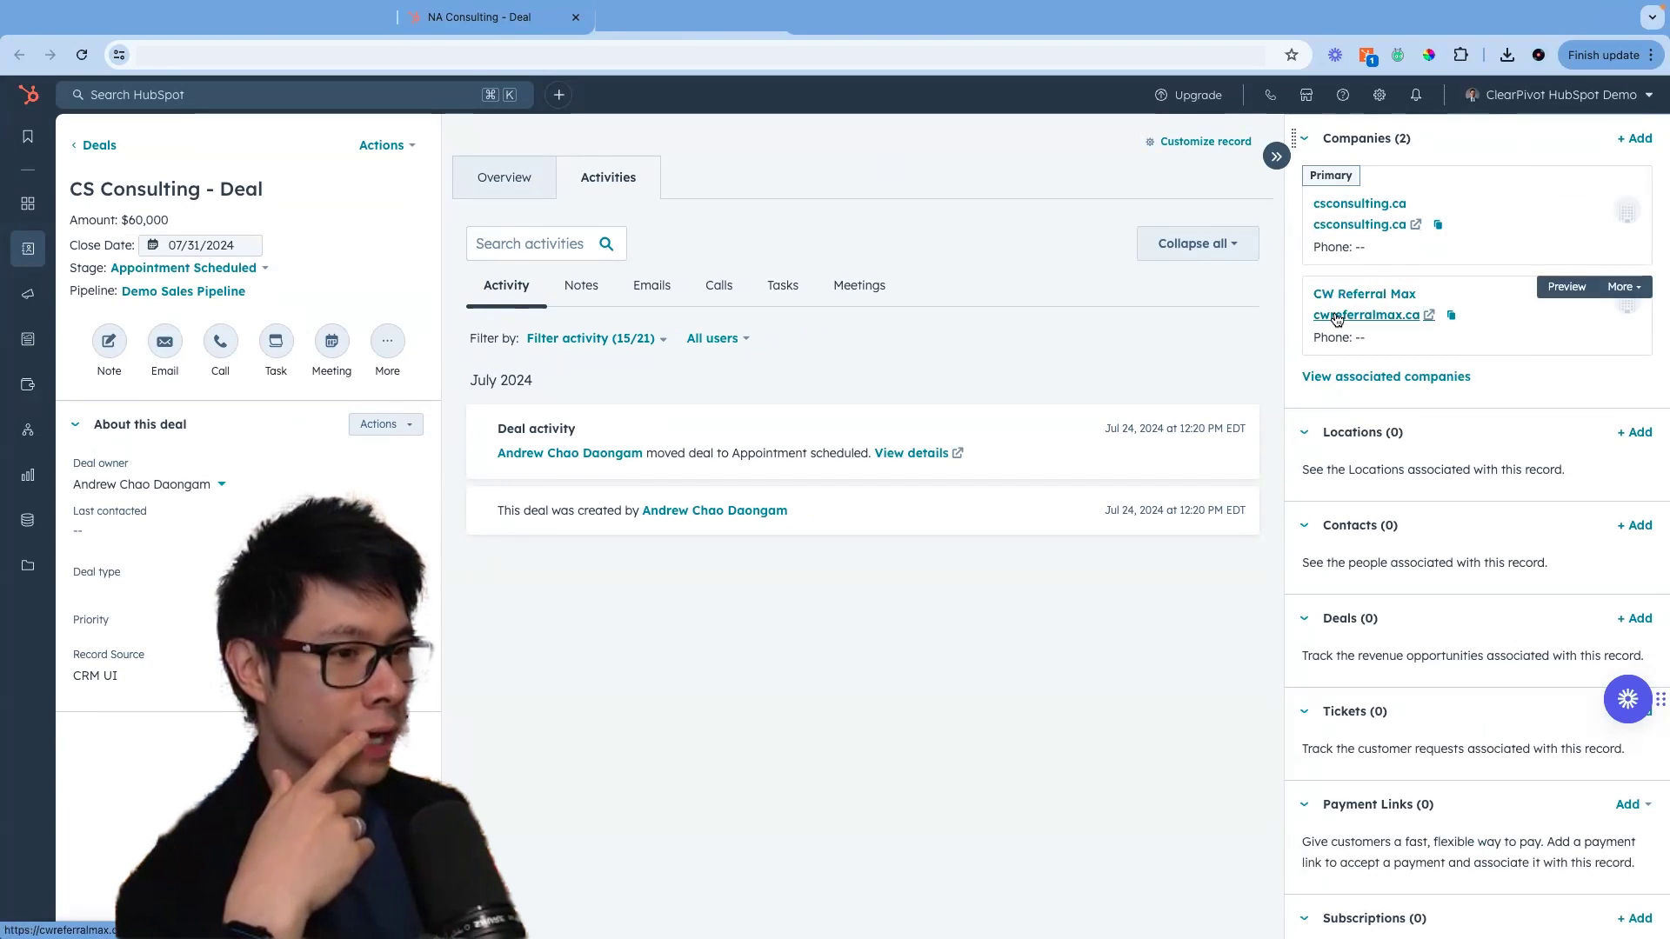
pyautogui.click(1028, 31)
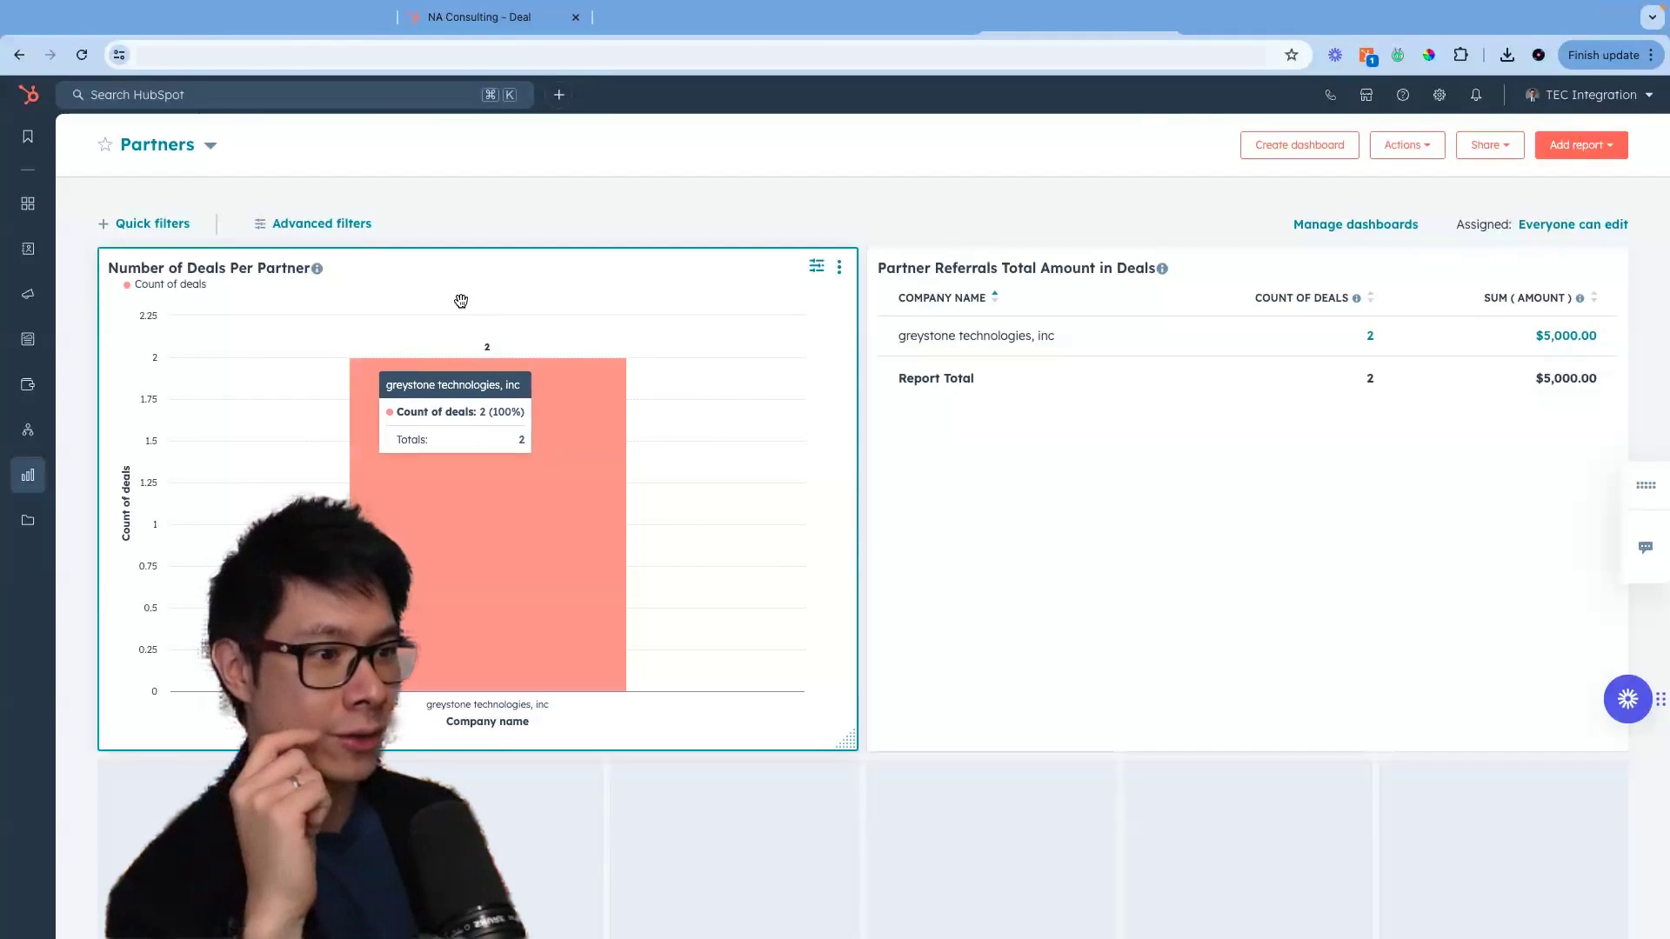
pyautogui.moveTo(484, 936)
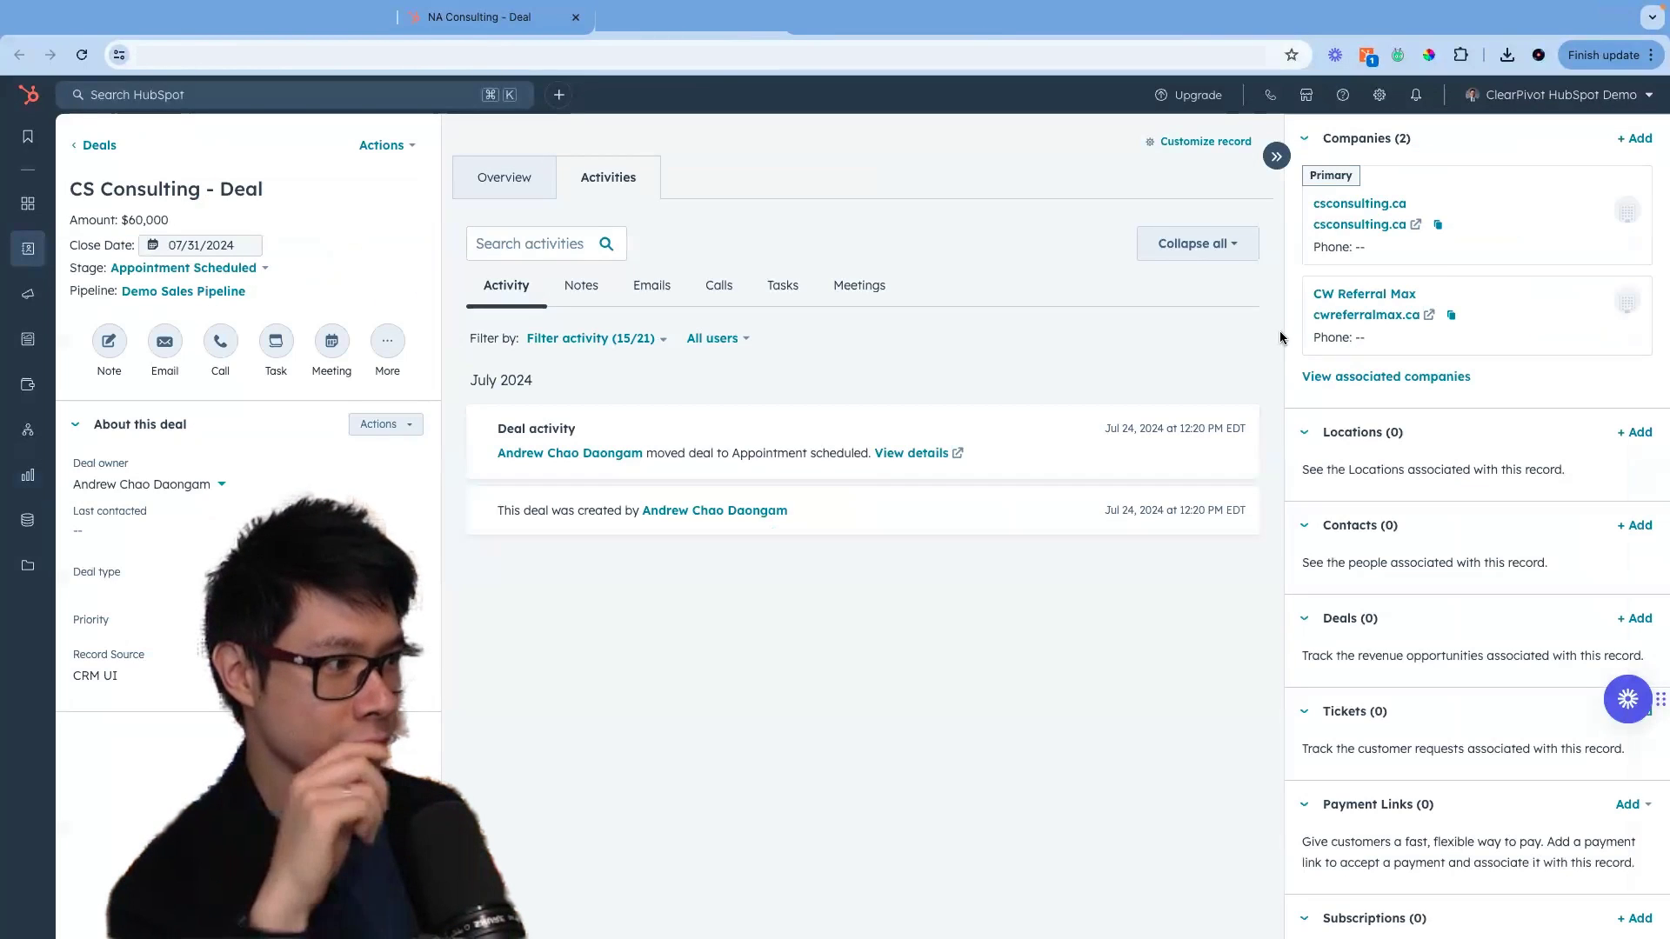
pyautogui.moveTo(1357, 307)
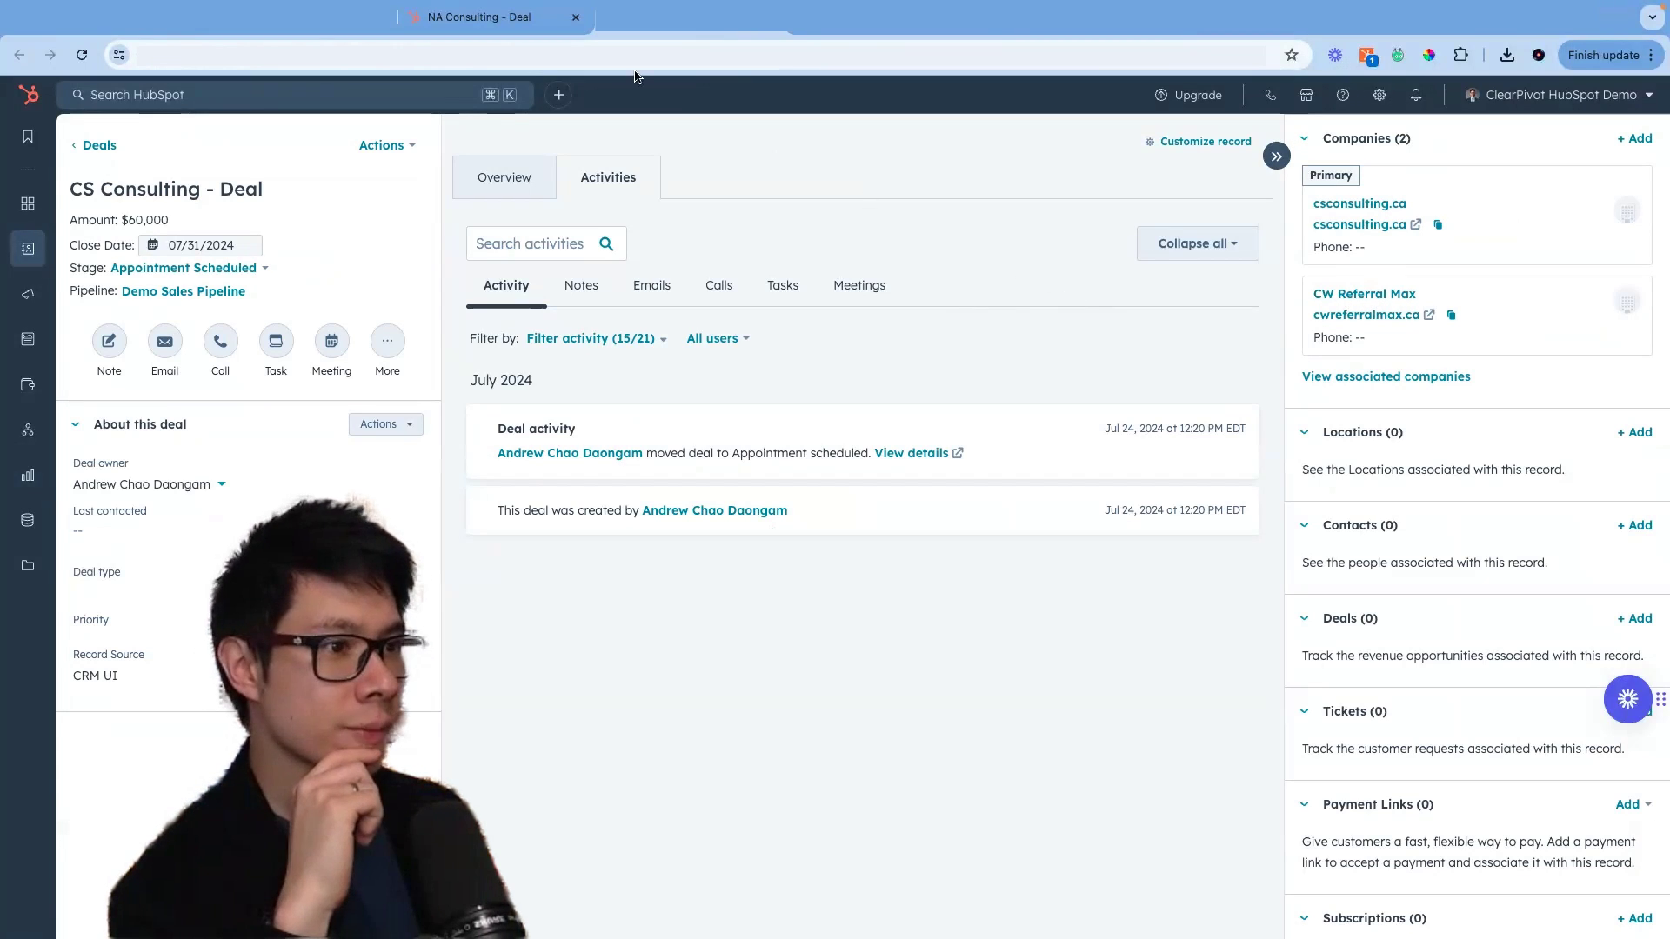
pyautogui.click(532, 27)
# - Open the association settings for the Companies object
pyautogui.click(341, 24)
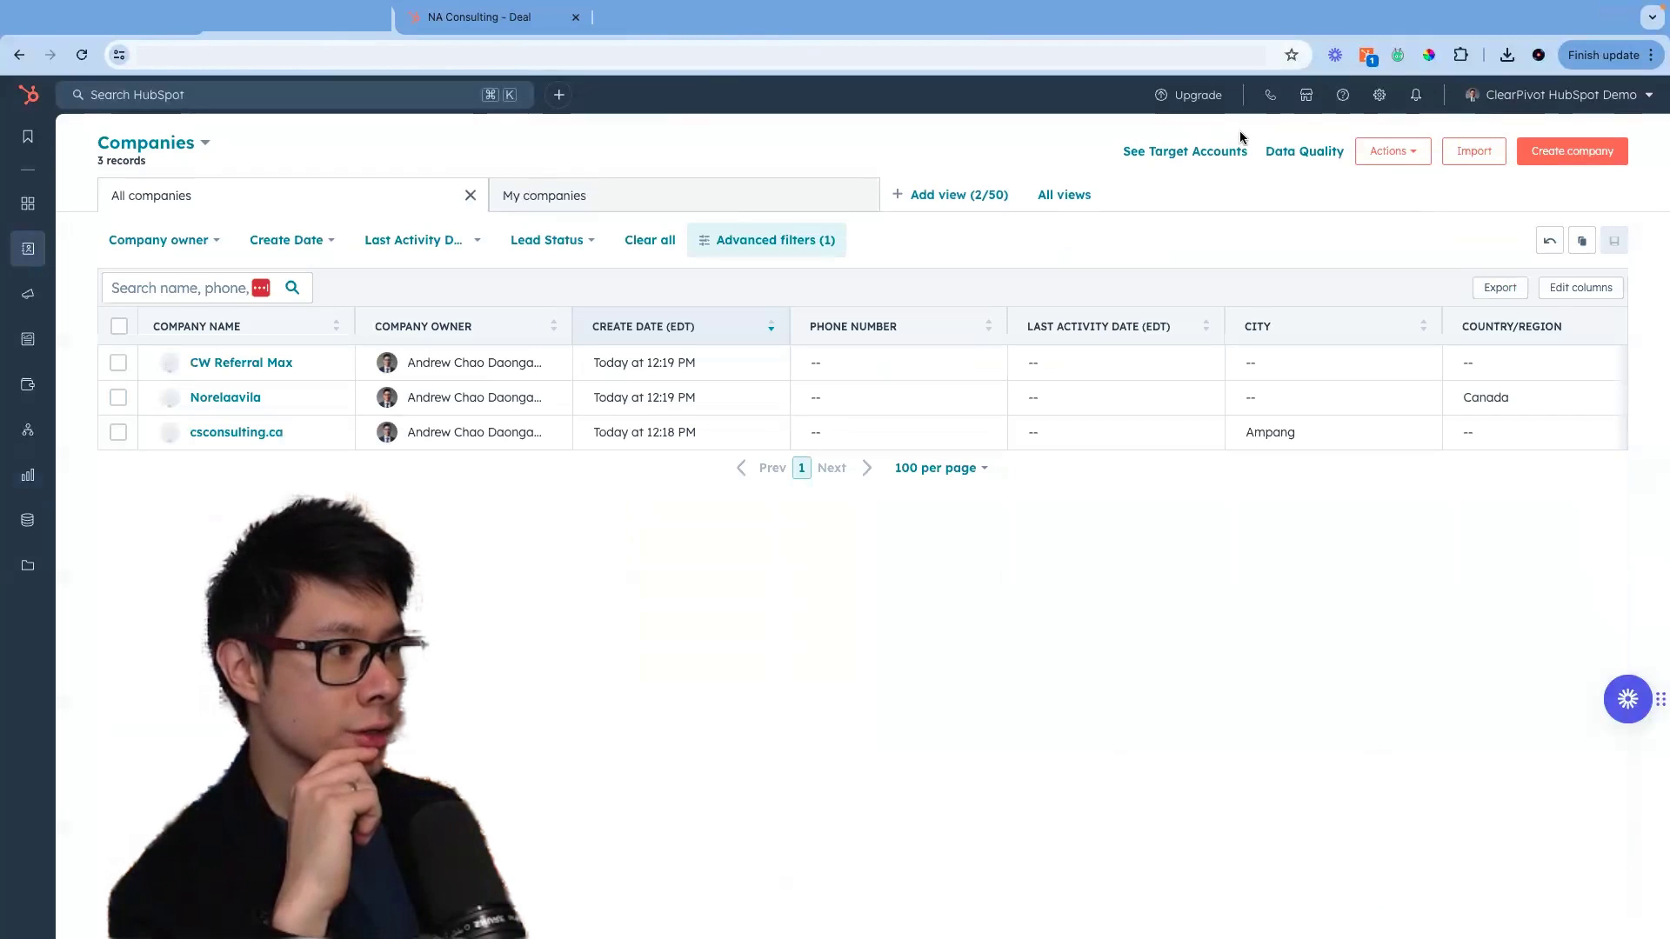
pyautogui.click(1383, 94)
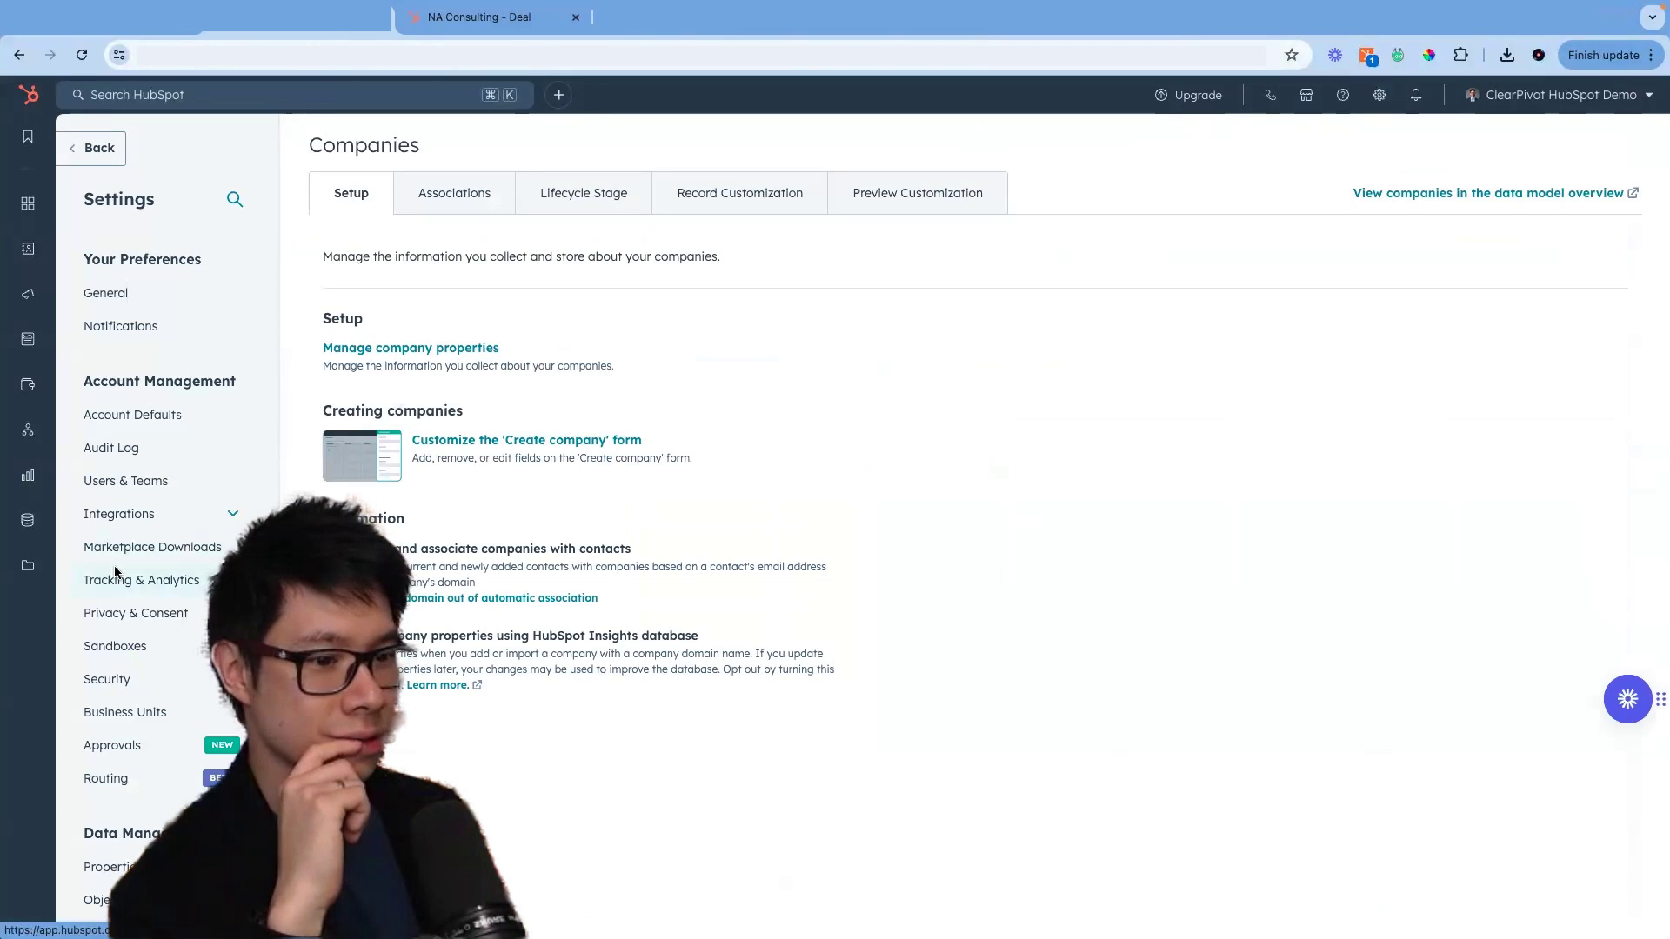
pyautogui.scroll(-2, 120, 574)
pyautogui.scroll(-5, 116, 571)
pyautogui.click(187, 533)
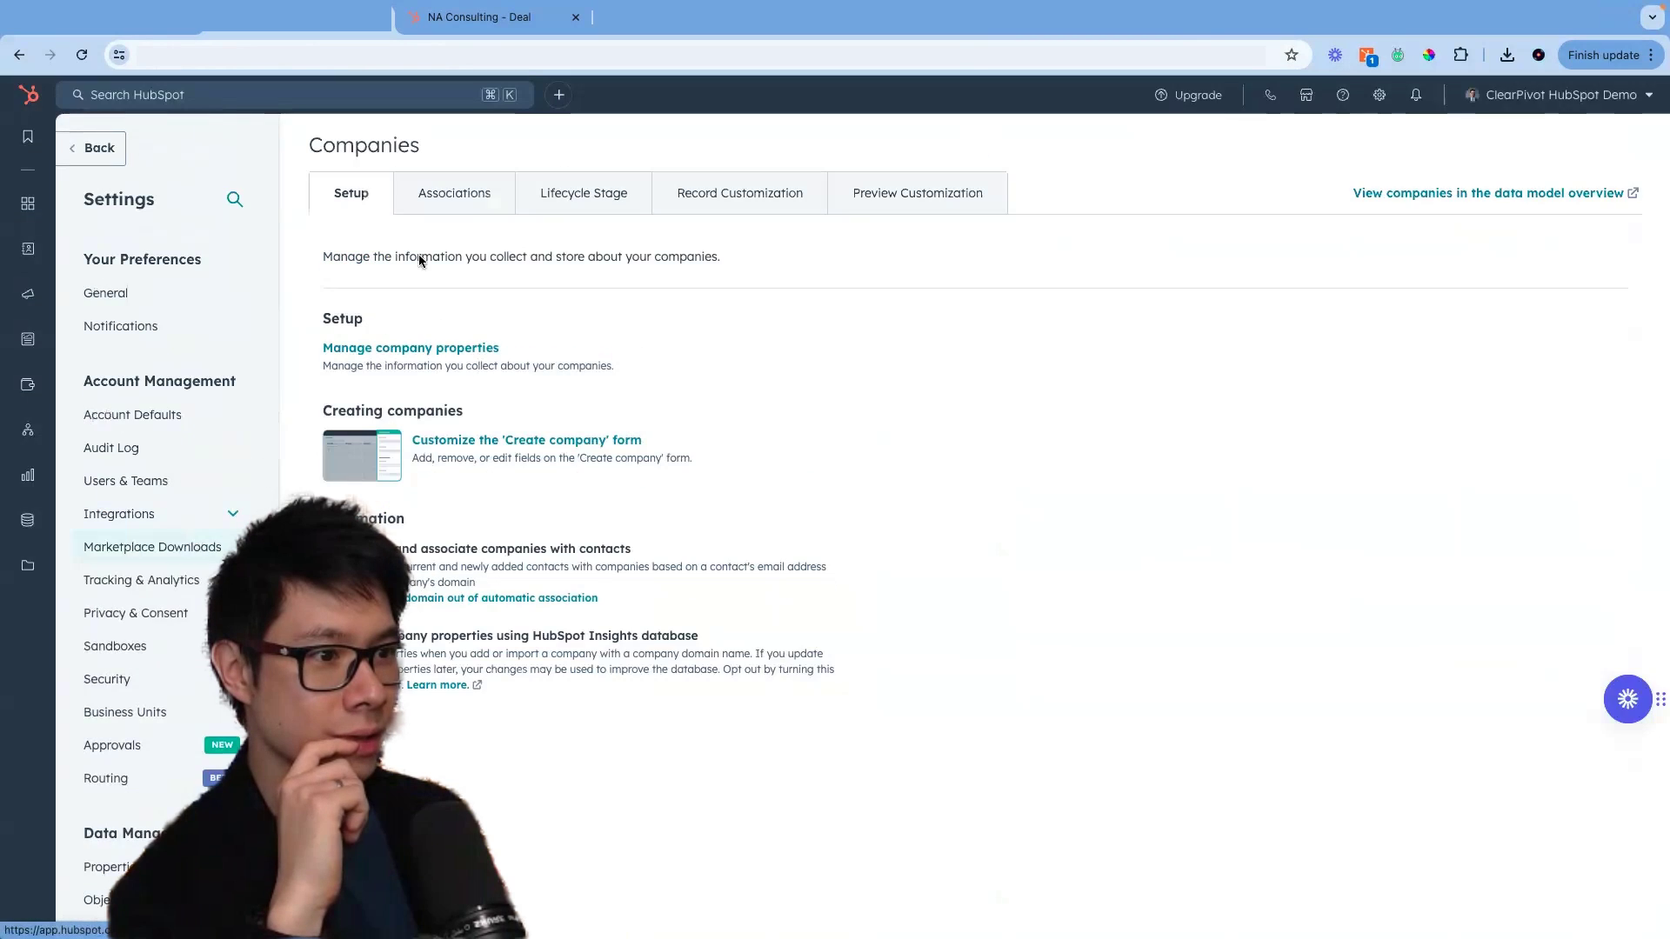
pyautogui.click(457, 196)
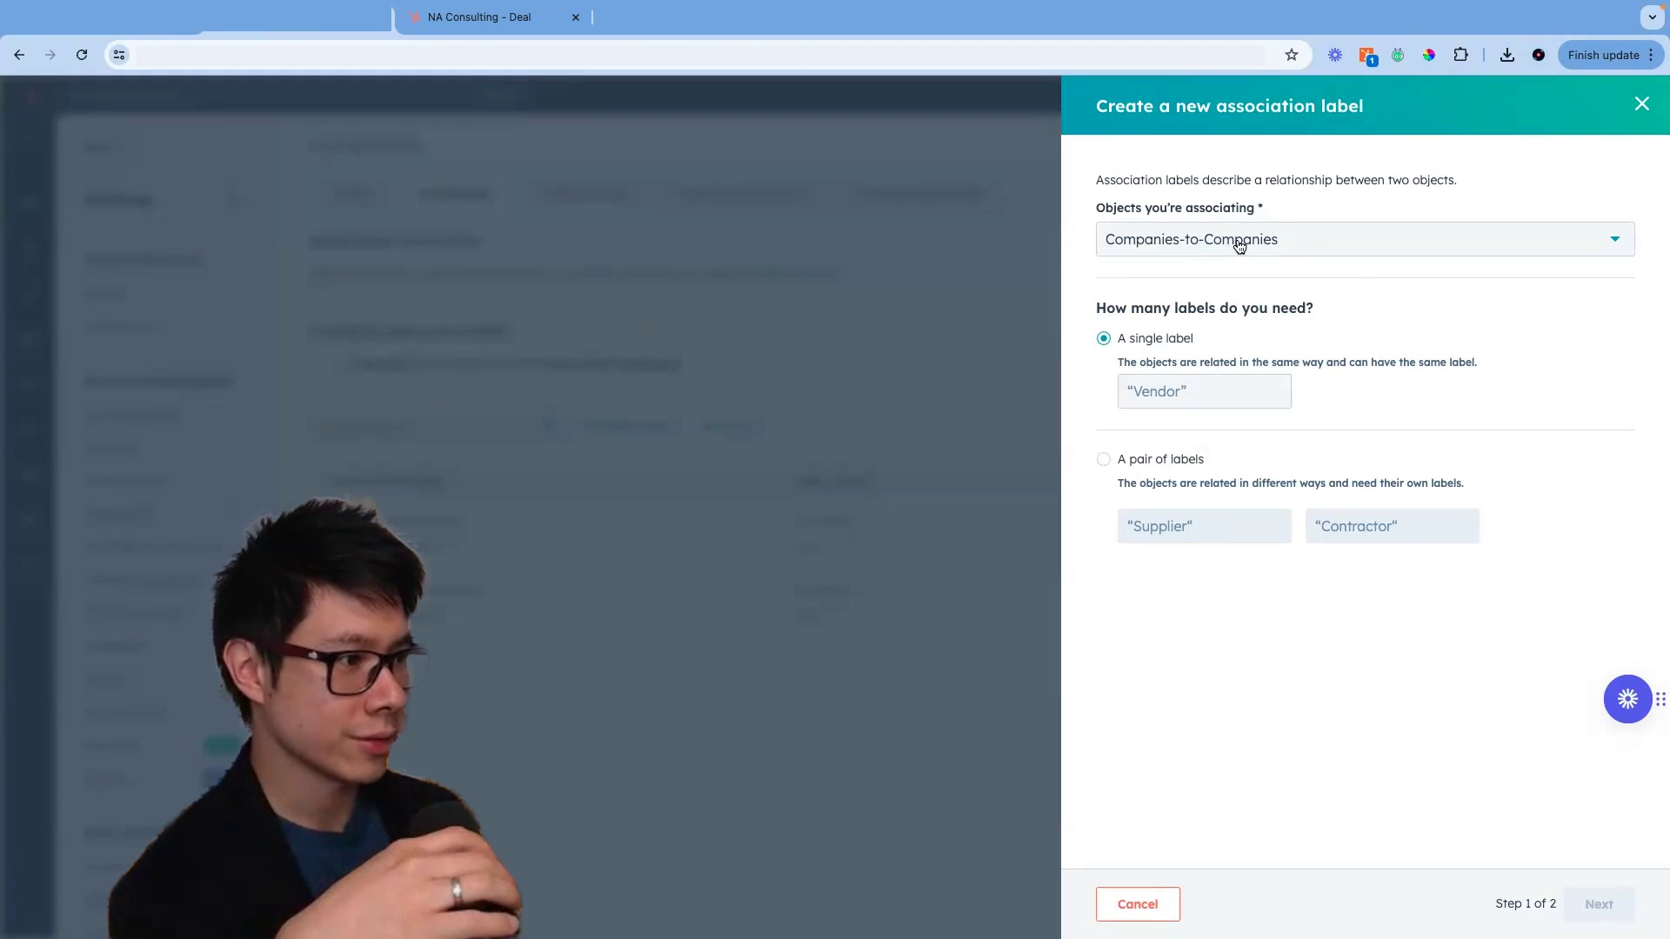
# - Define a new Companies-to-Companies association label as a pair named "Referral Partner" and "Referee"
pyautogui.click(1160, 463)
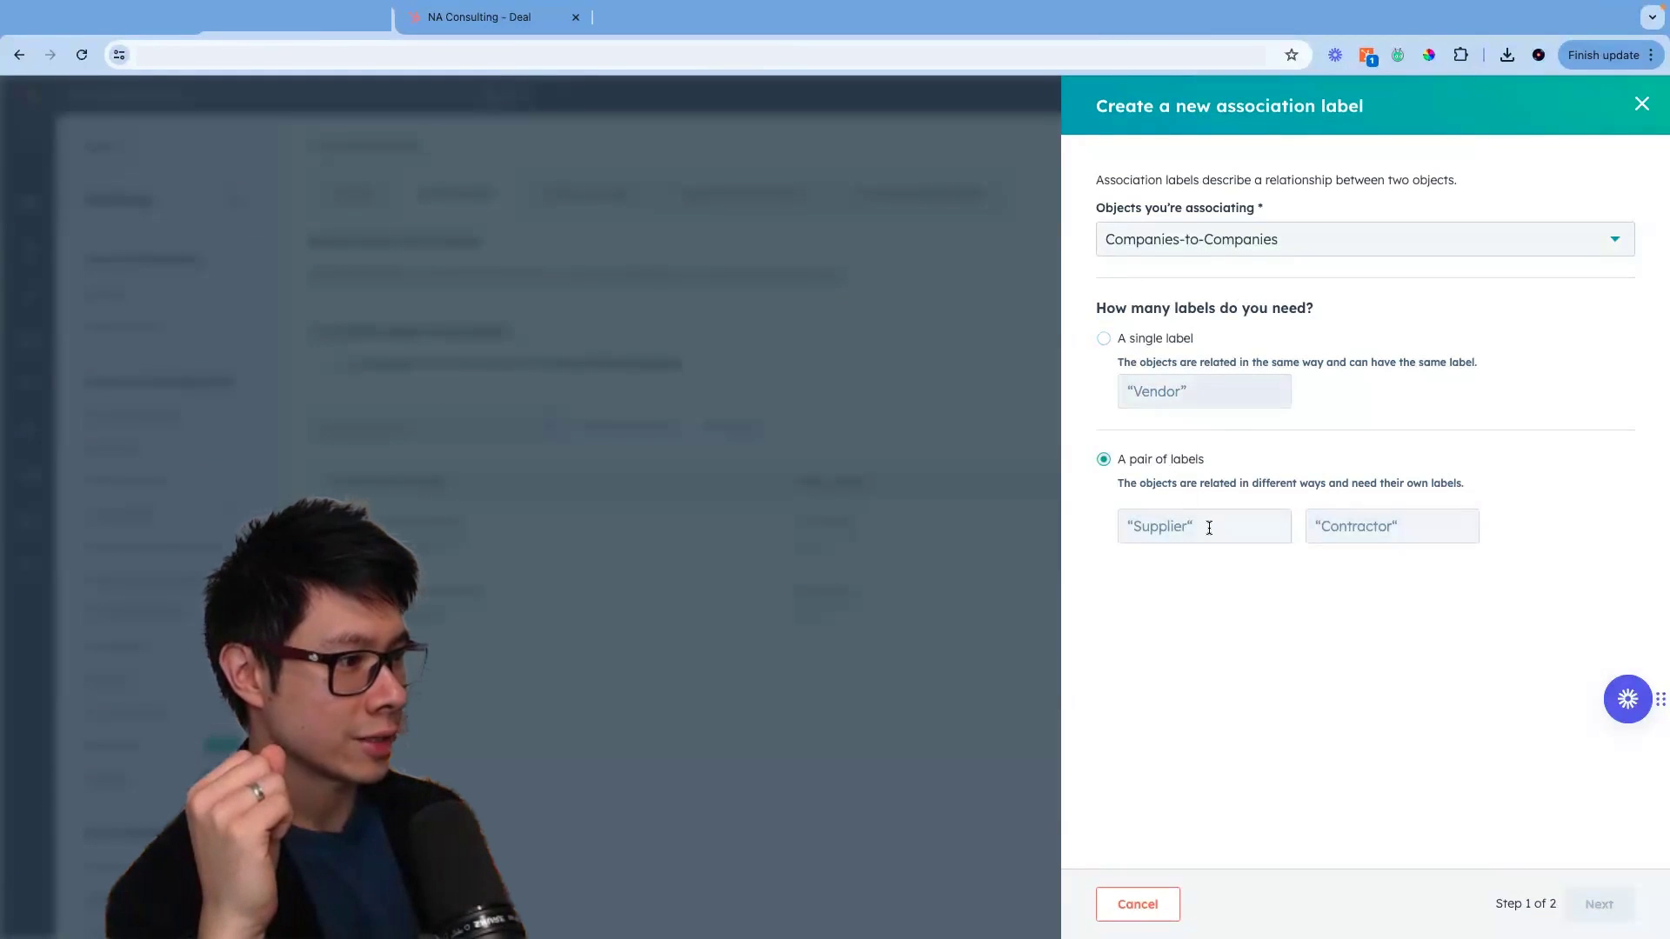
pyautogui.click(1208, 527)
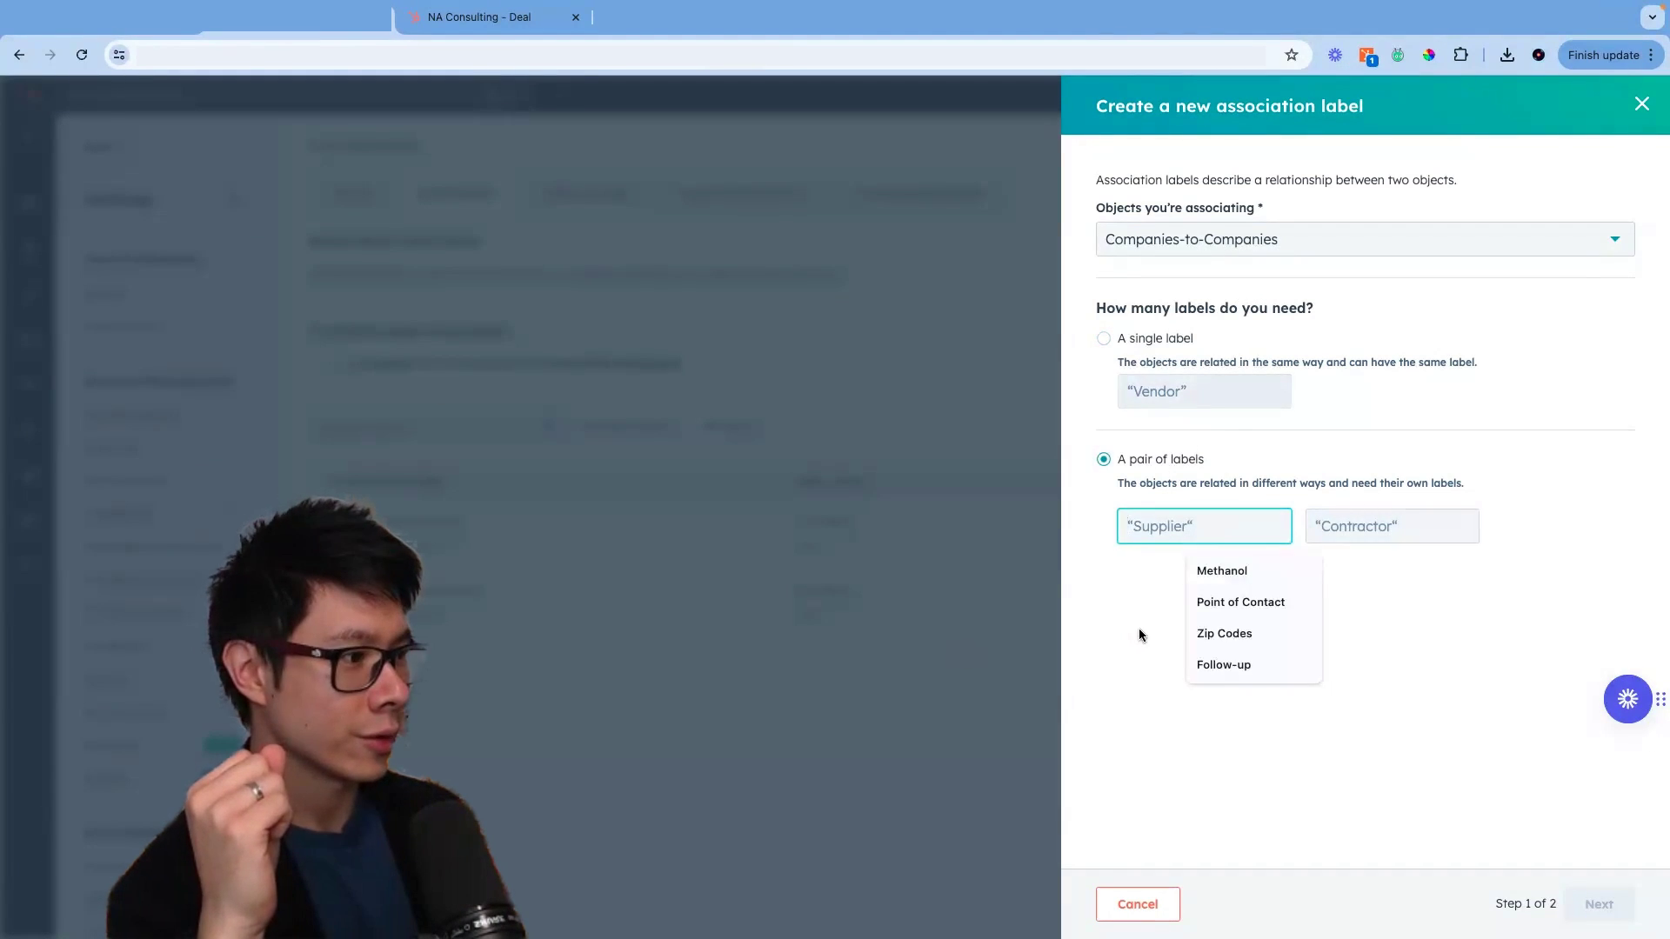
pyautogui.write('Re')
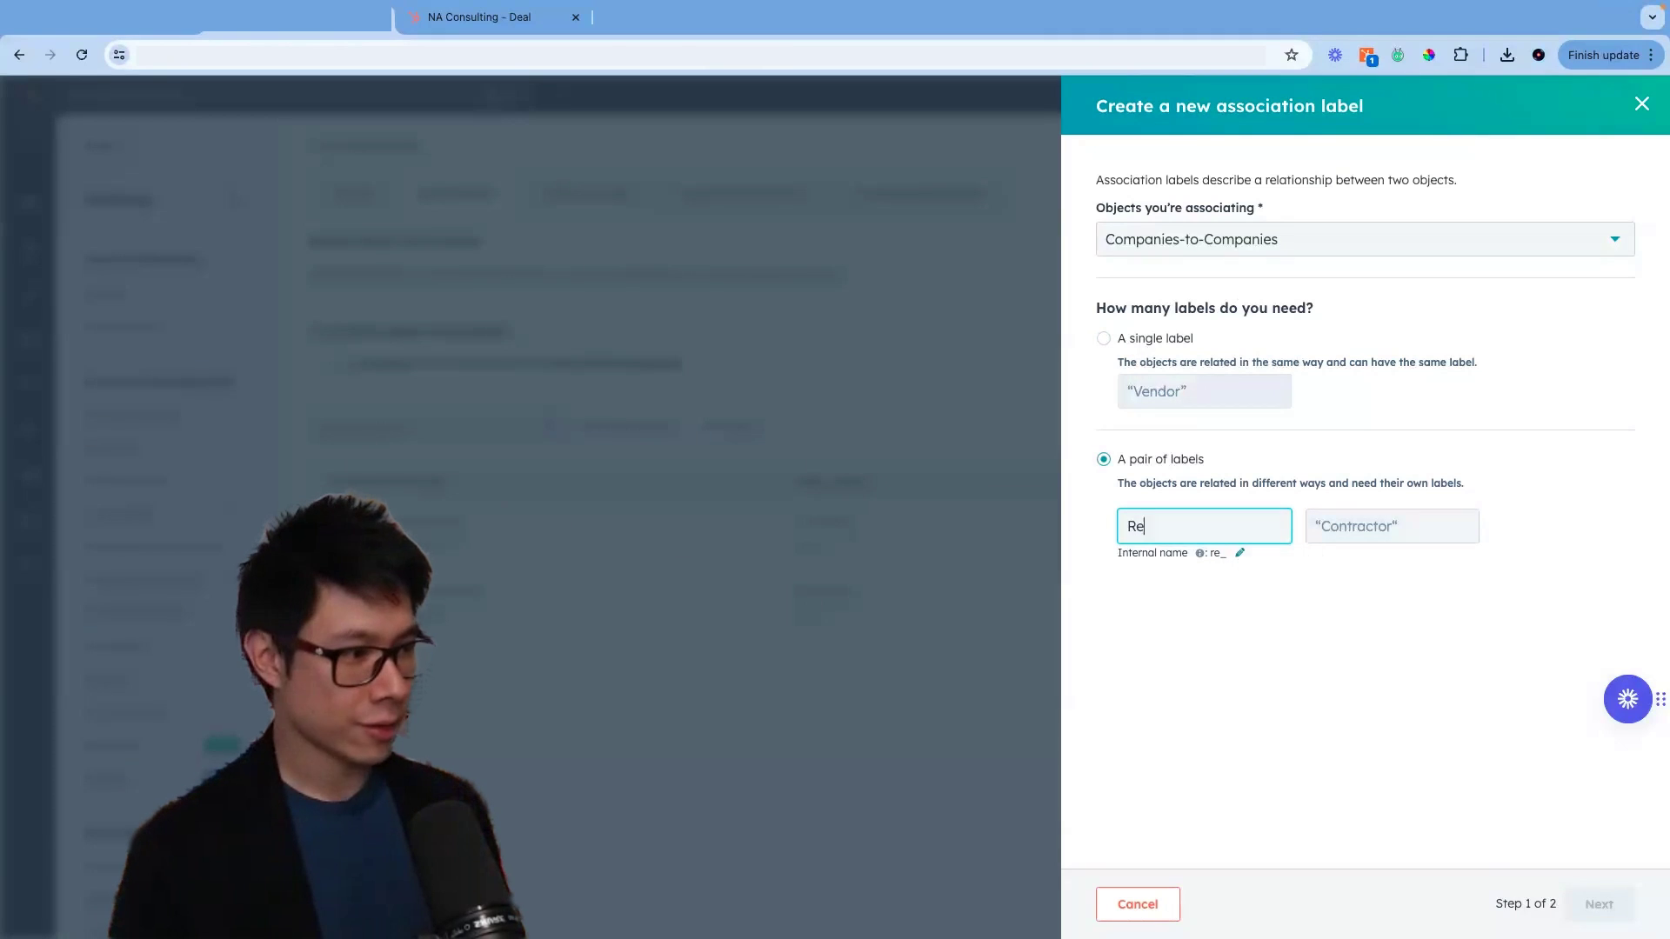
pyautogui.write('ferral')
pyautogui.click(1417, 534)
pyautogui.write('Referee')
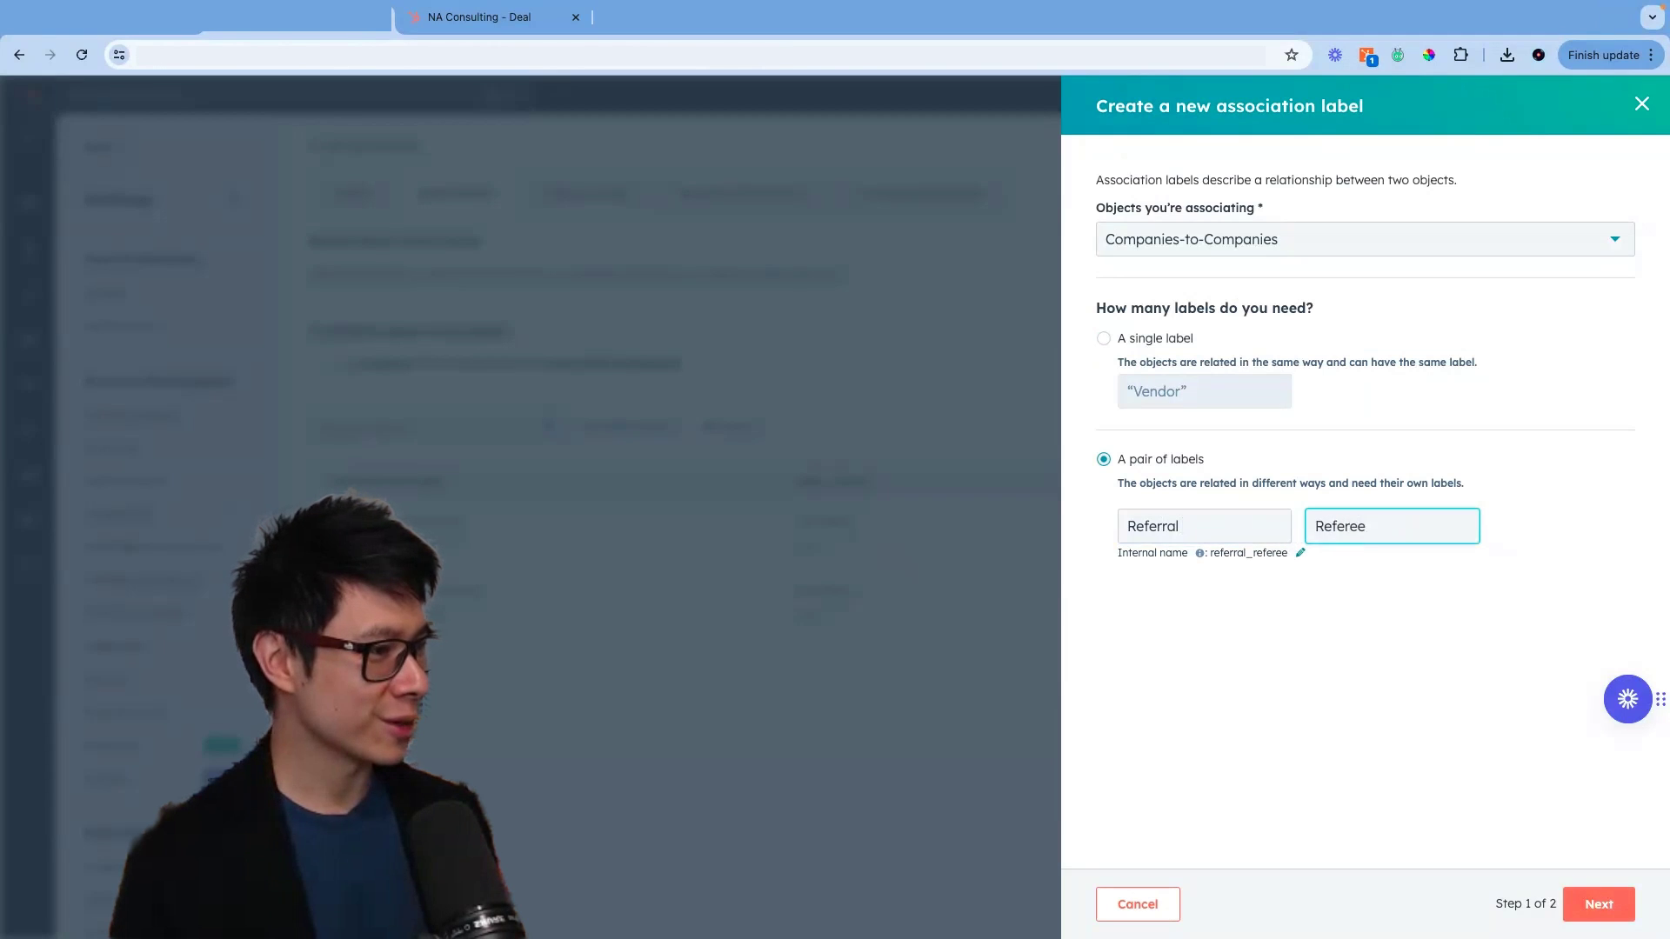
pyautogui.click(1226, 533)
pyautogui.write('Partner')
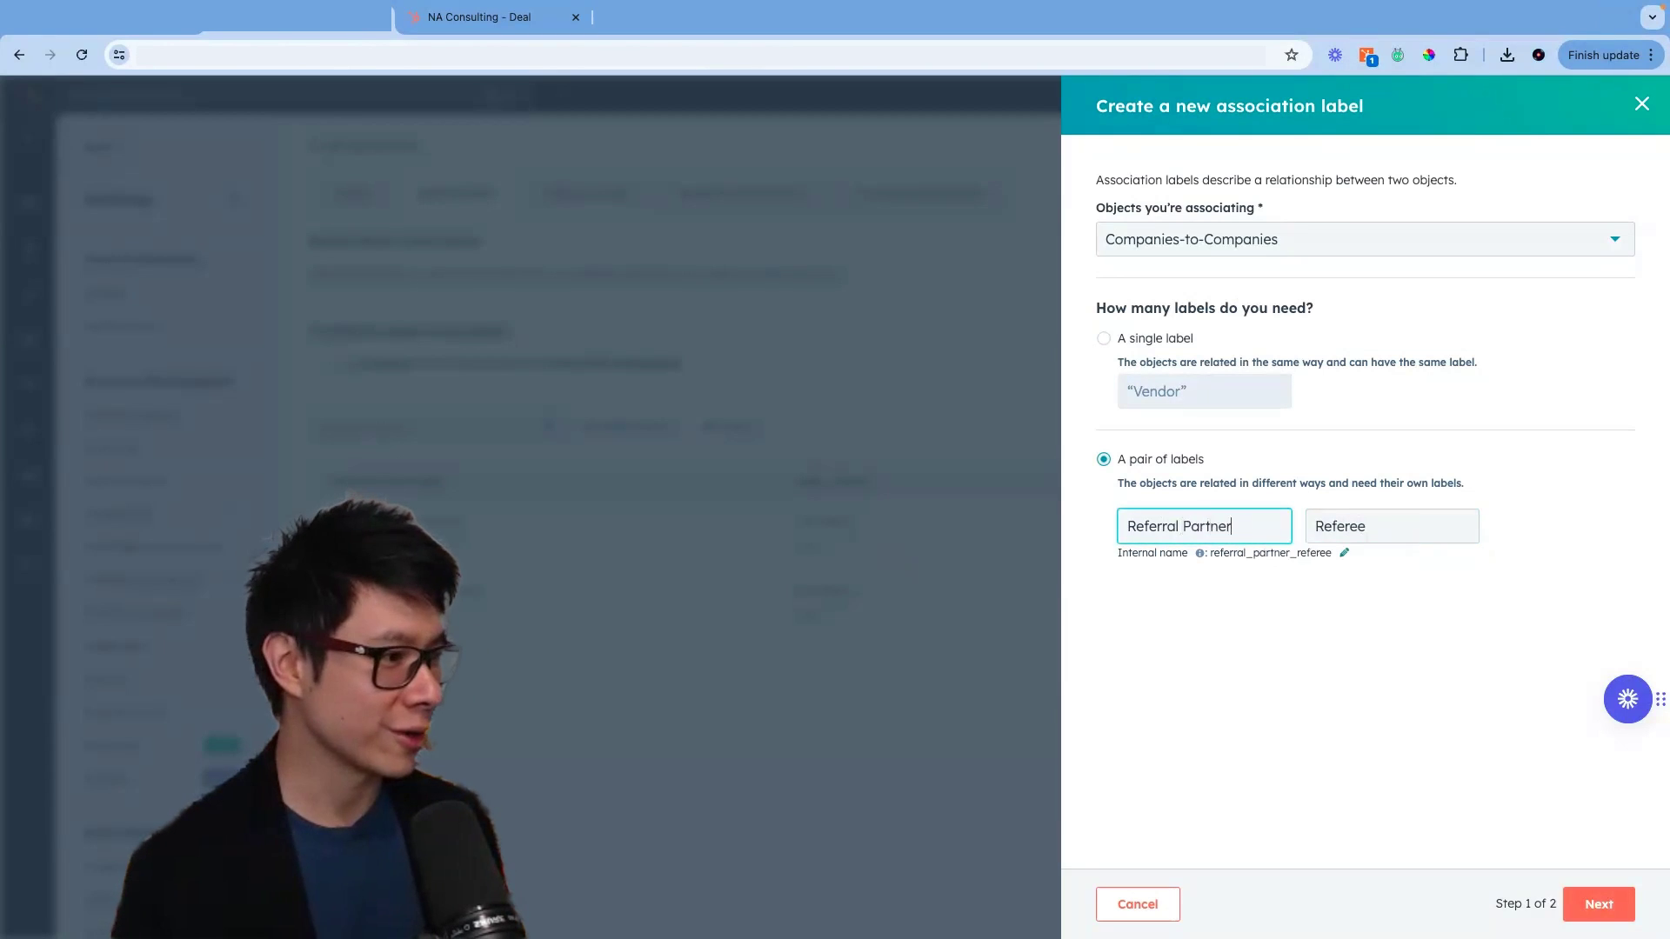
pyautogui.click(1330, 679)
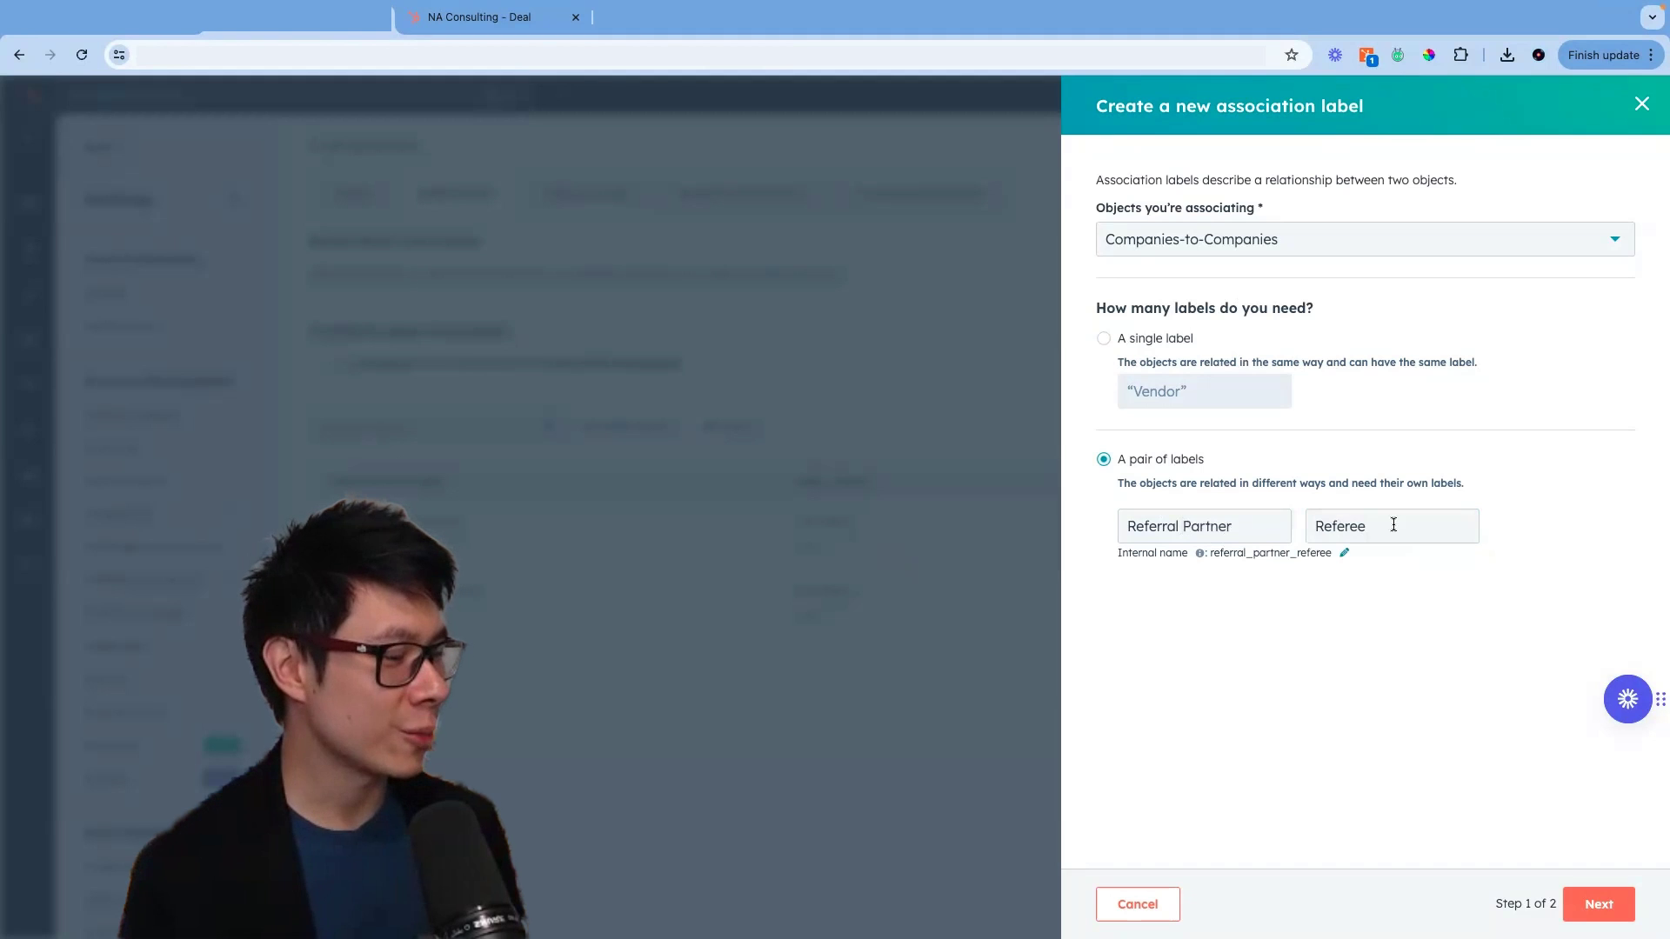
# - Set a custom limit of 1 company for the Referral Partner label, leaving the Referee label open to many companies
pyautogui.click(1599, 904)
pyautogui.moveTo(1103, 180); pyautogui.dragTo(1417, 182)
pyautogui.click(1500, 215)
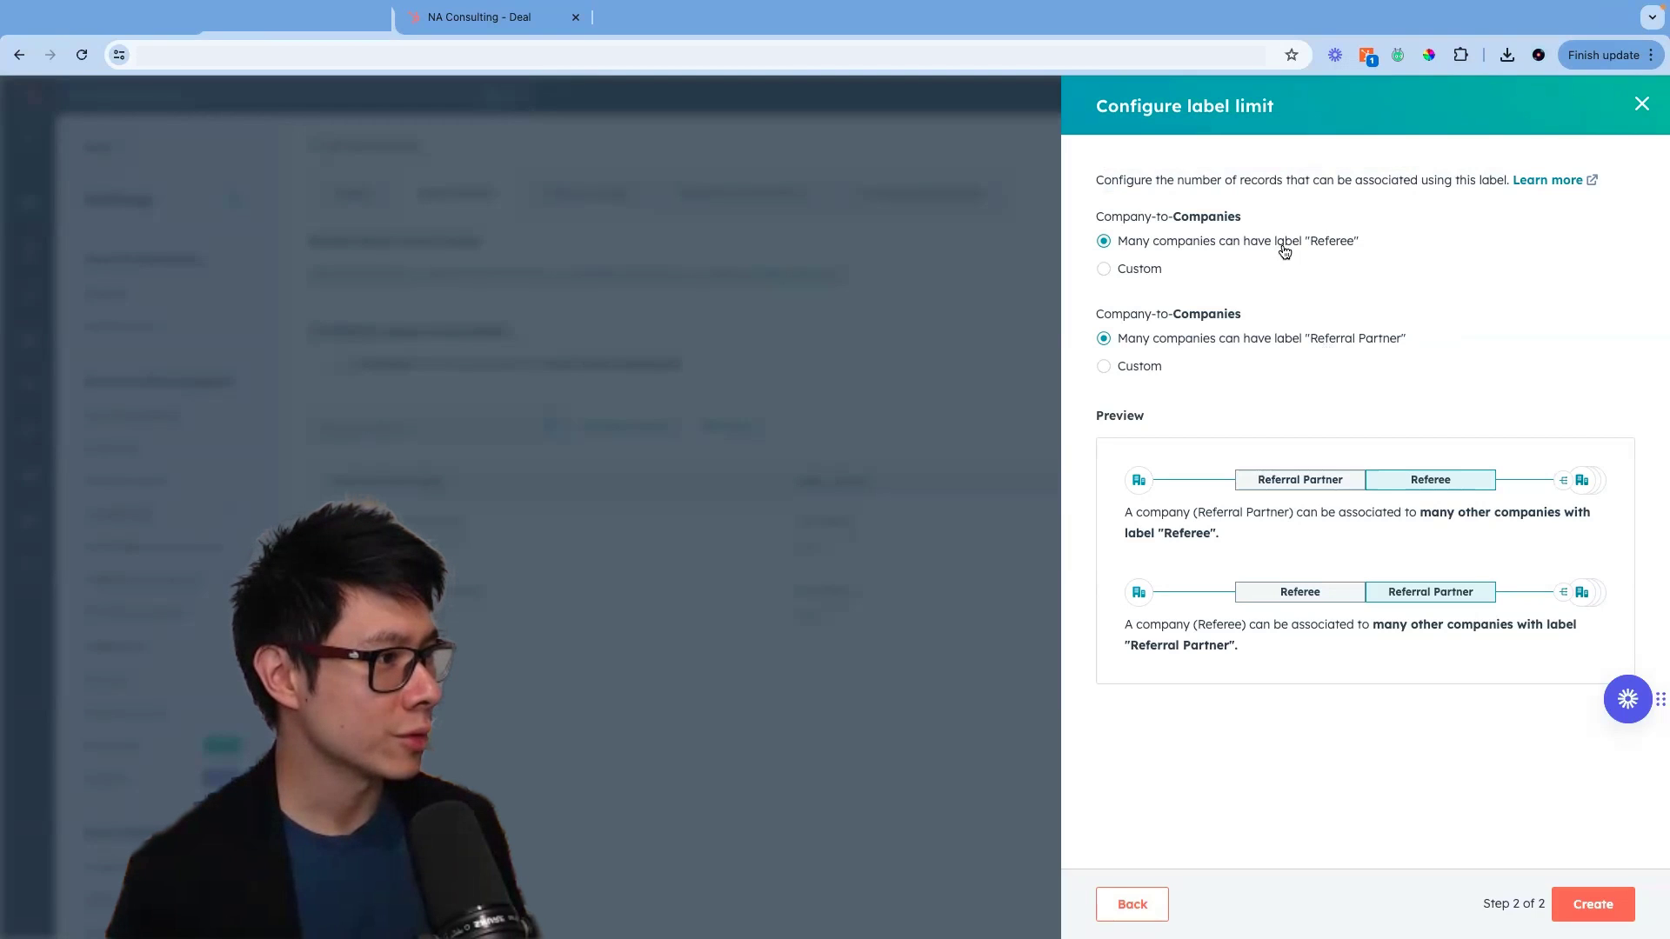
pyautogui.moveTo(1095, 314); pyautogui.dragTo(1278, 311)
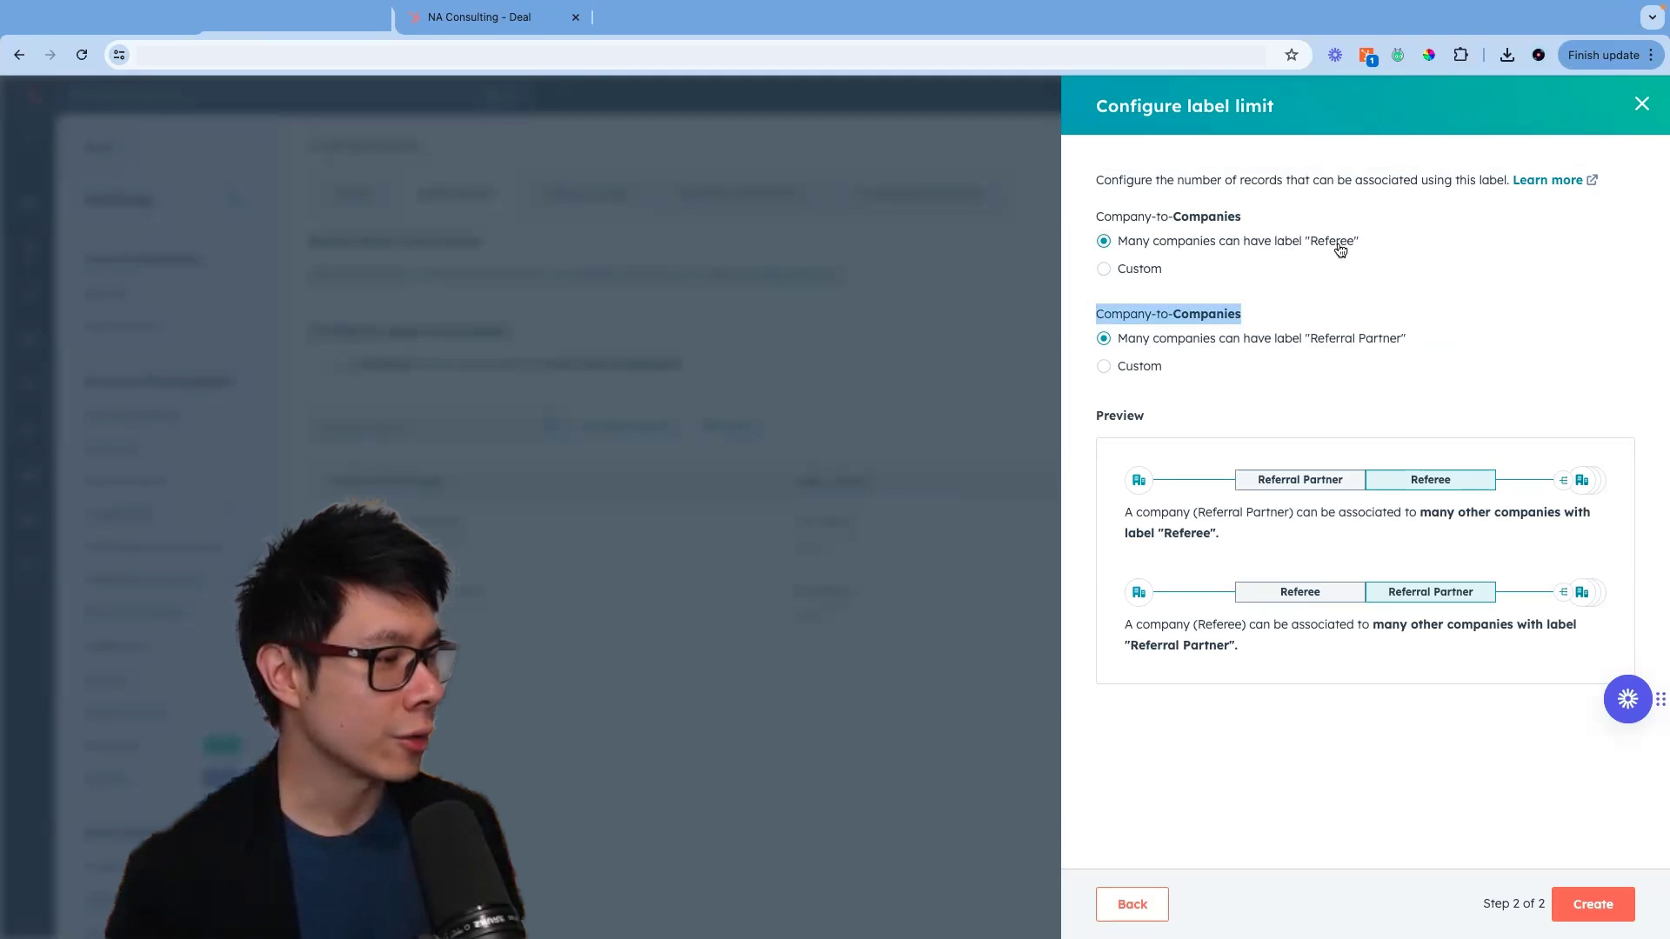
pyautogui.click(1160, 372)
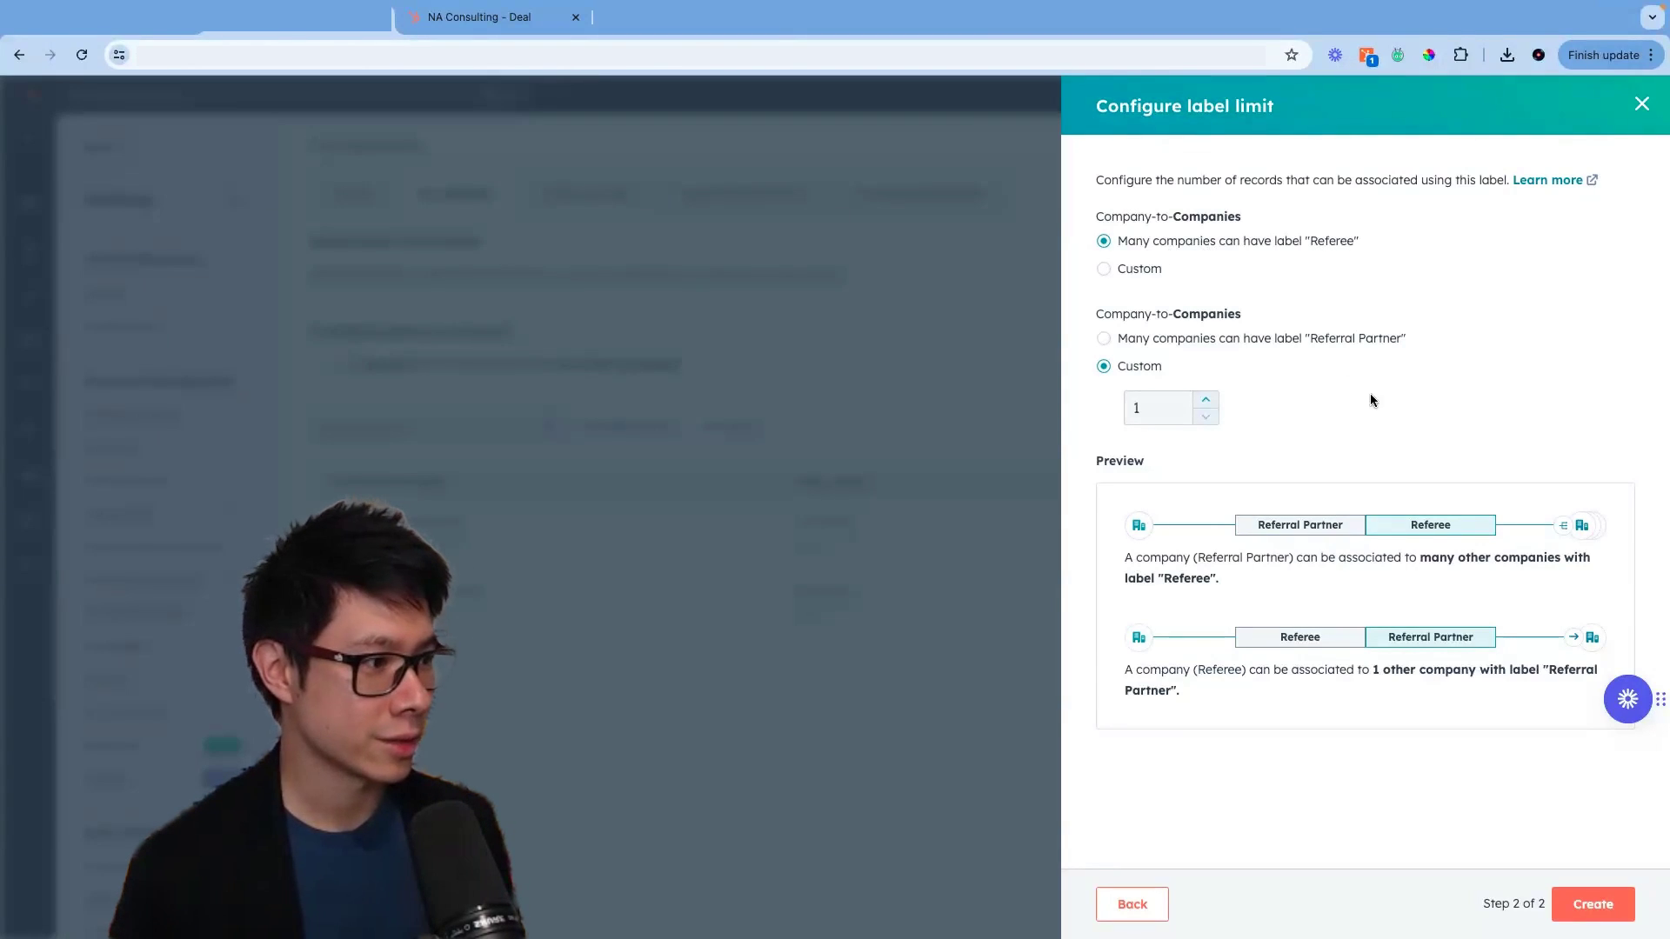
# - Check the label limit preview for both directions, and create the Referral Partner and Referee label pair
pyautogui.tripleClick(1155, 566)
pyautogui.click(1199, 561)
pyautogui.moveTo(1198, 561); pyautogui.dragTo(1301, 561)
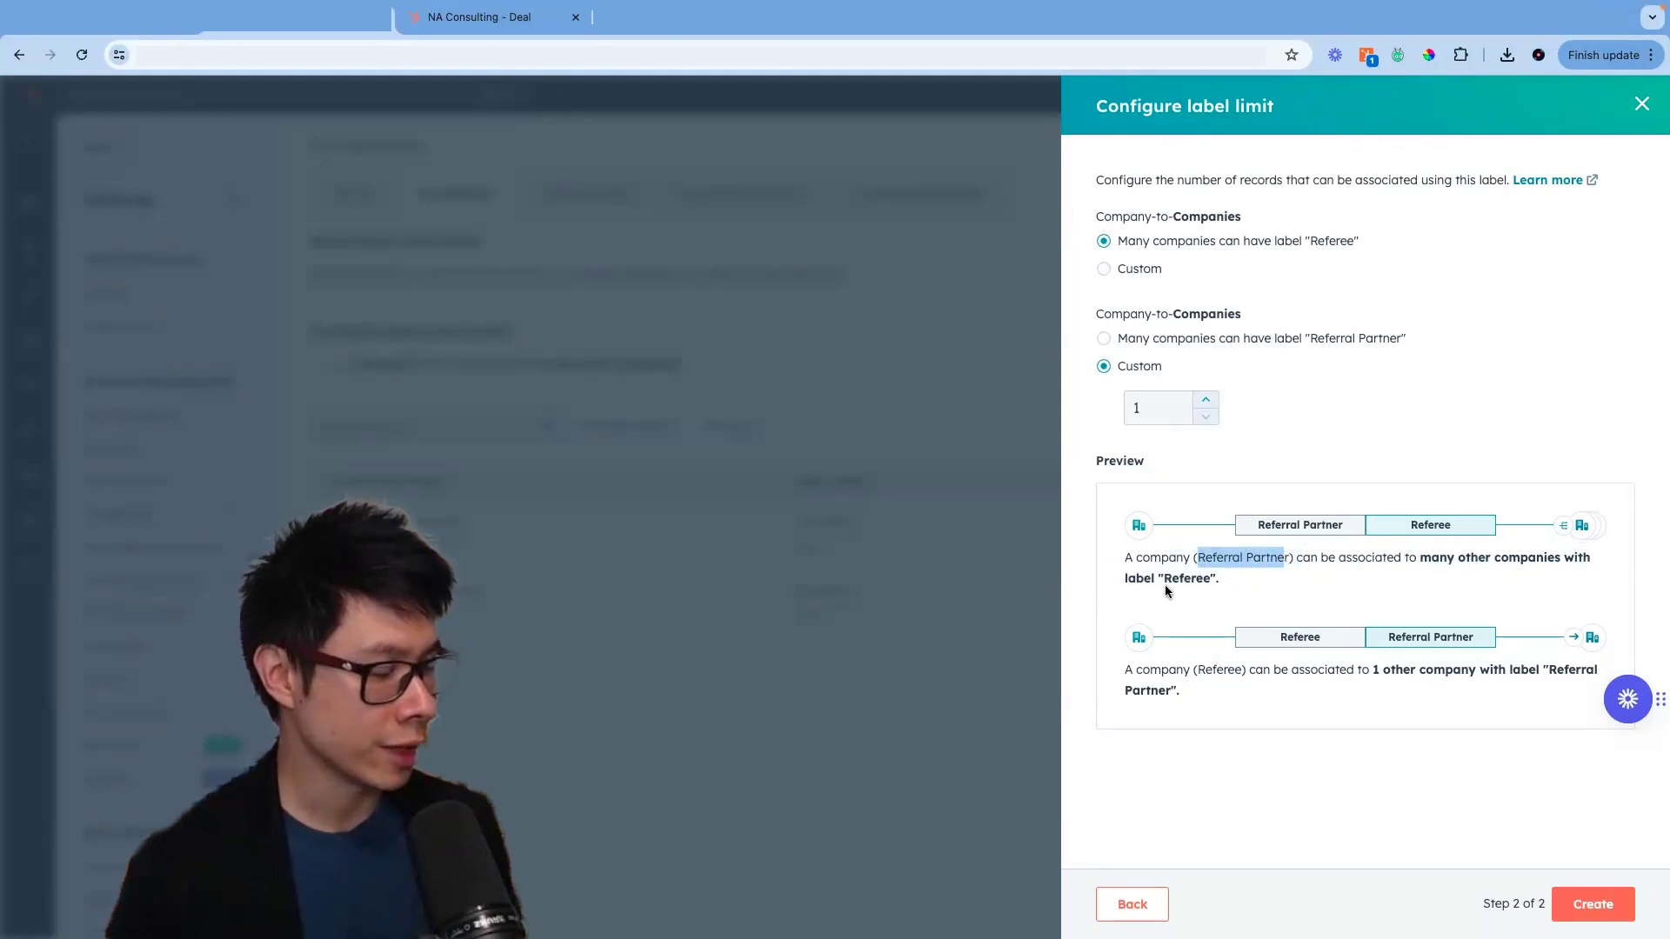
pyautogui.click(1198, 559)
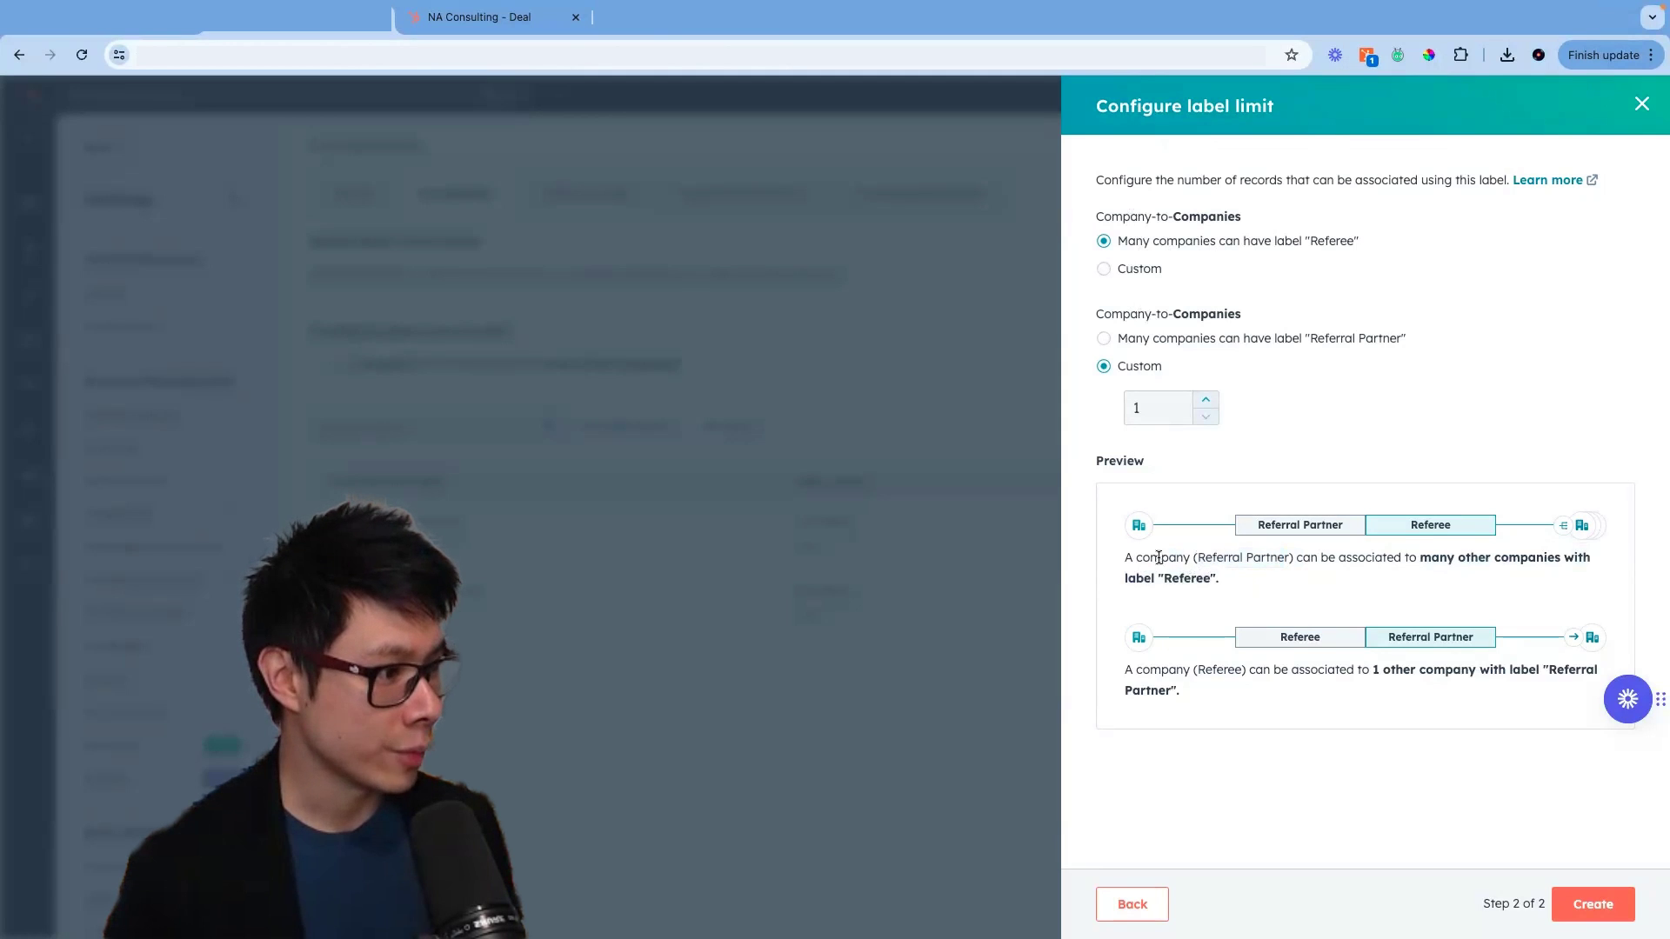
pyautogui.moveTo(1126, 562); pyautogui.dragTo(1187, 570)
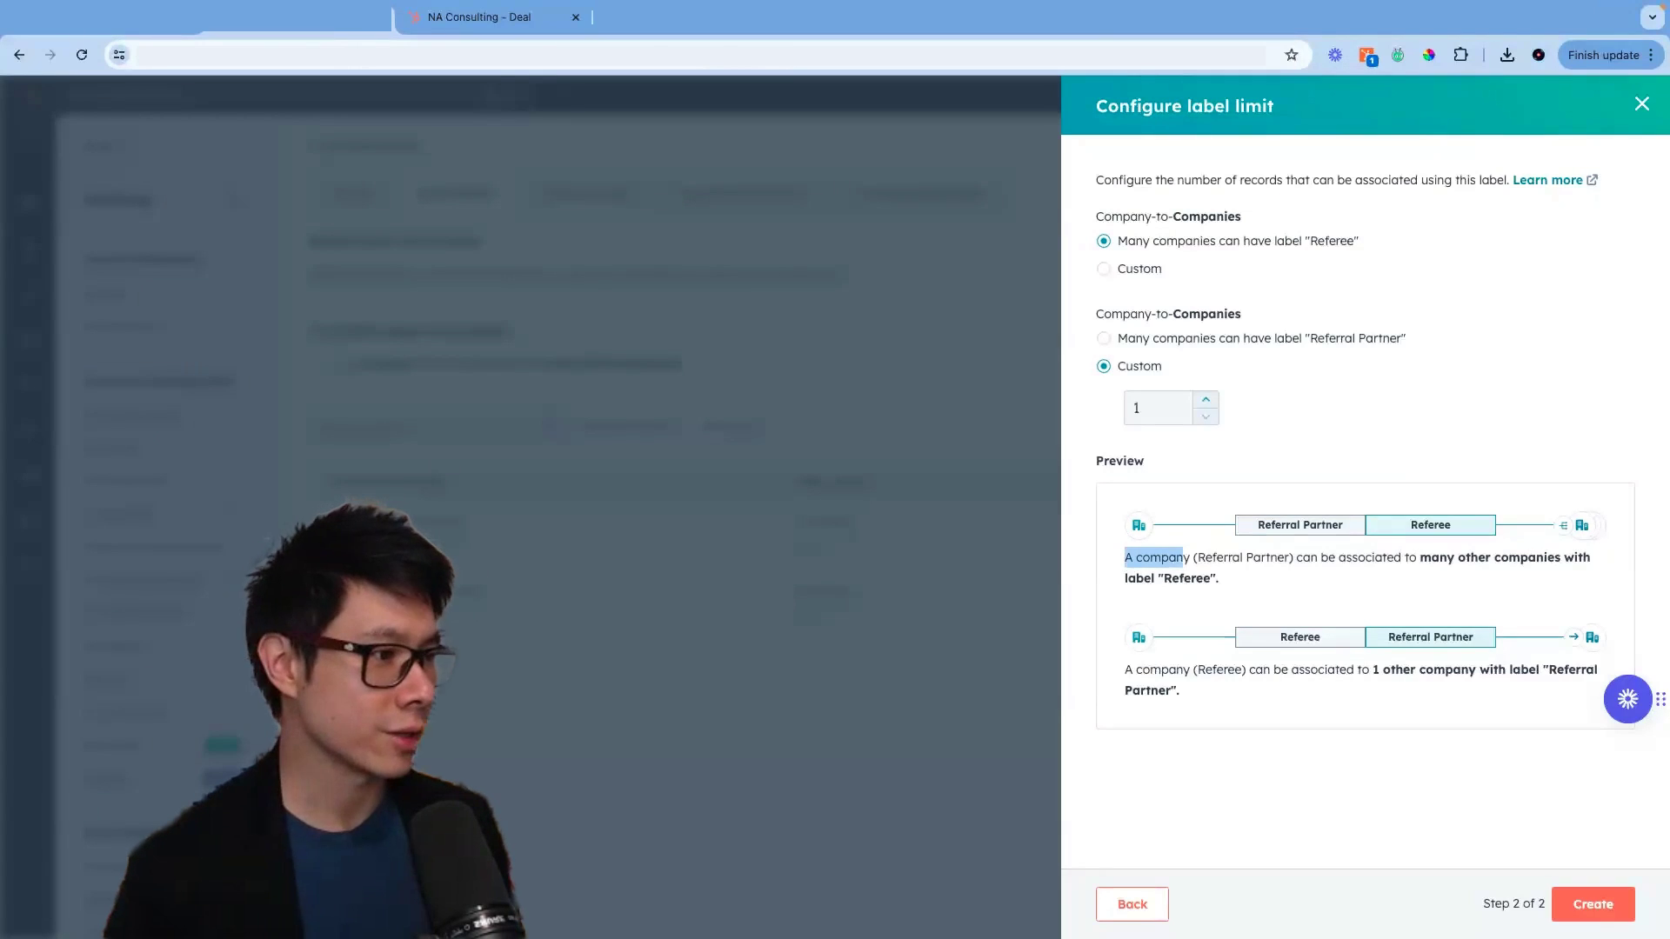
pyautogui.click(1509, 781)
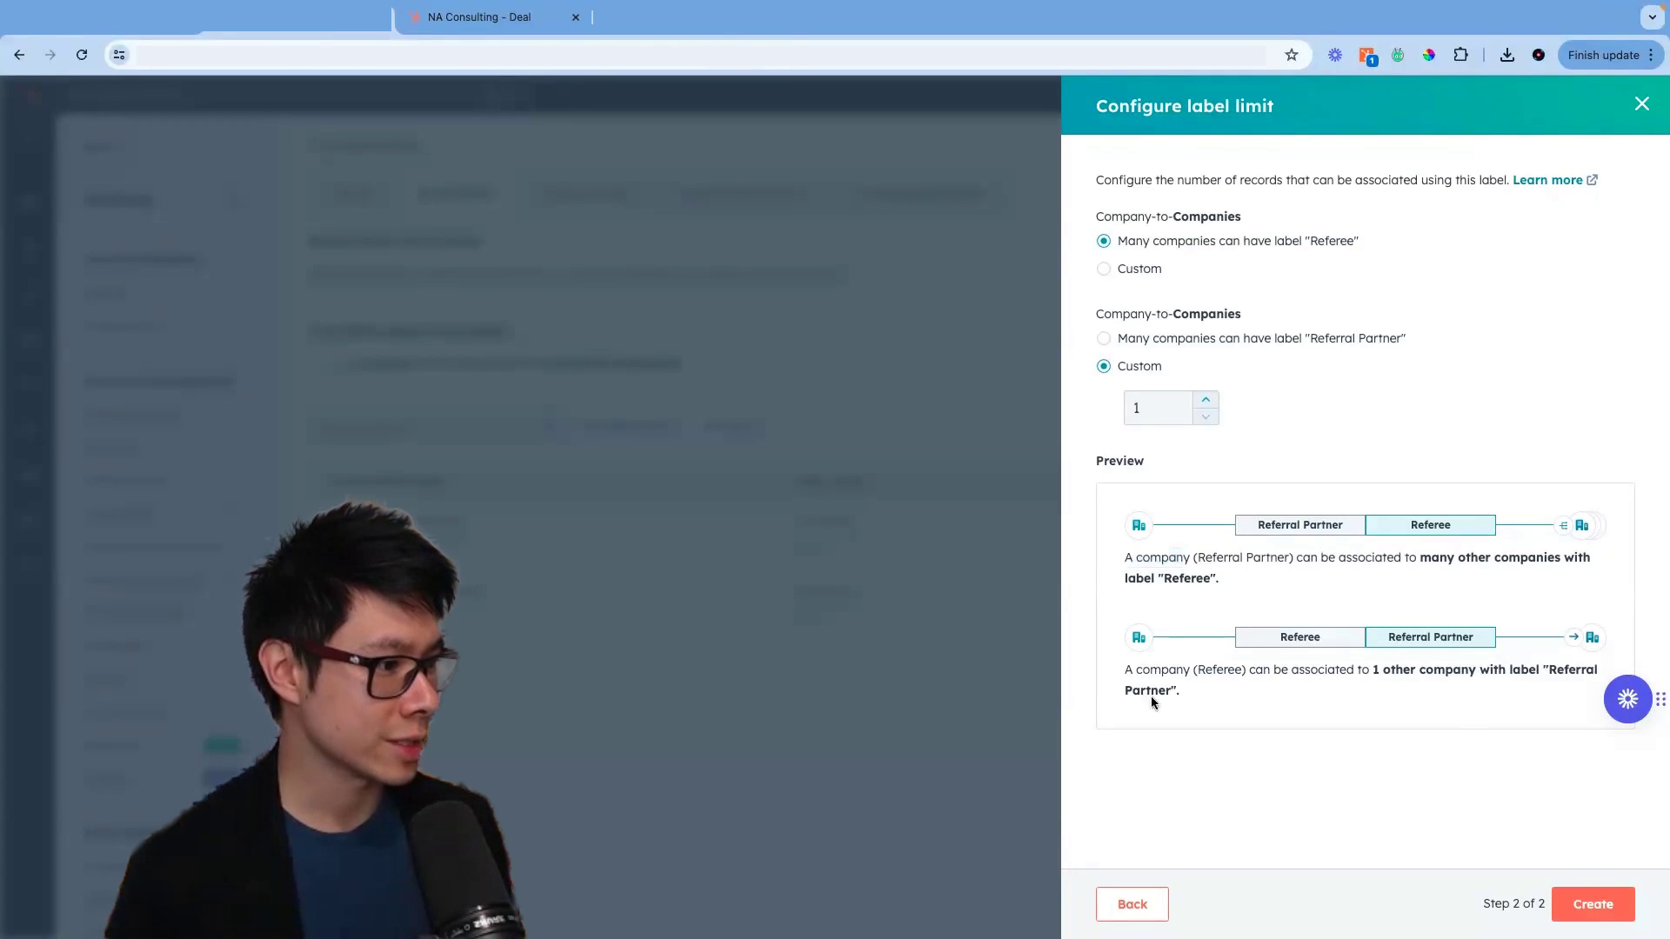
pyautogui.moveTo(1126, 670); pyautogui.dragTo(1355, 671)
pyautogui.click(1229, 675)
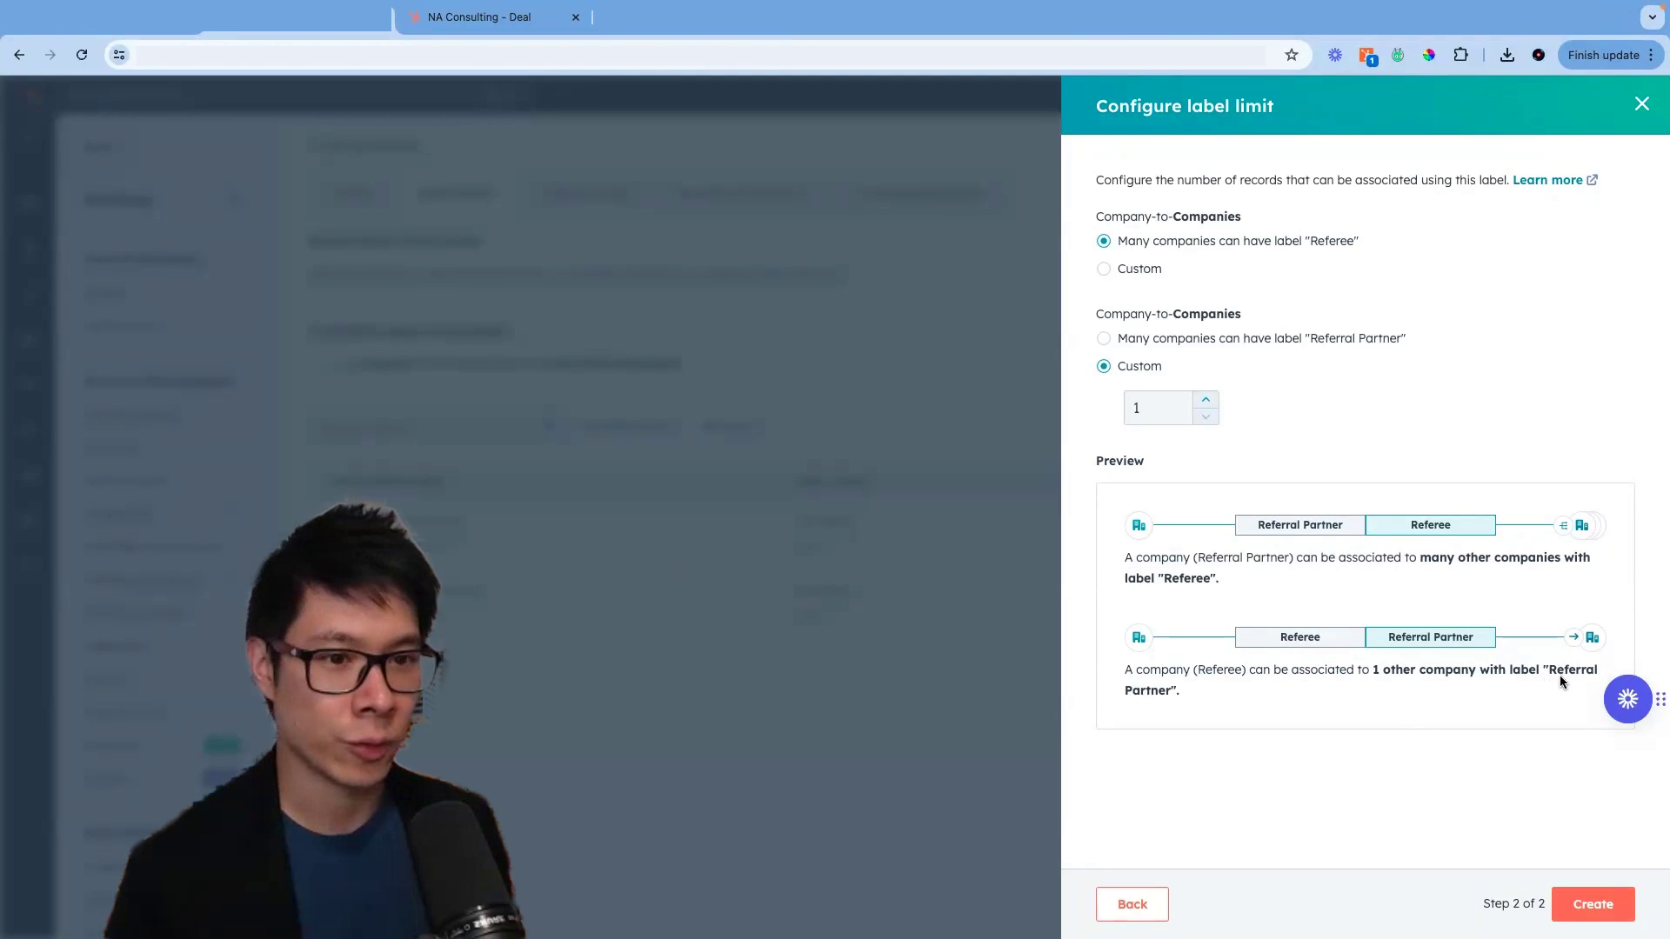
pyautogui.click(1593, 908)
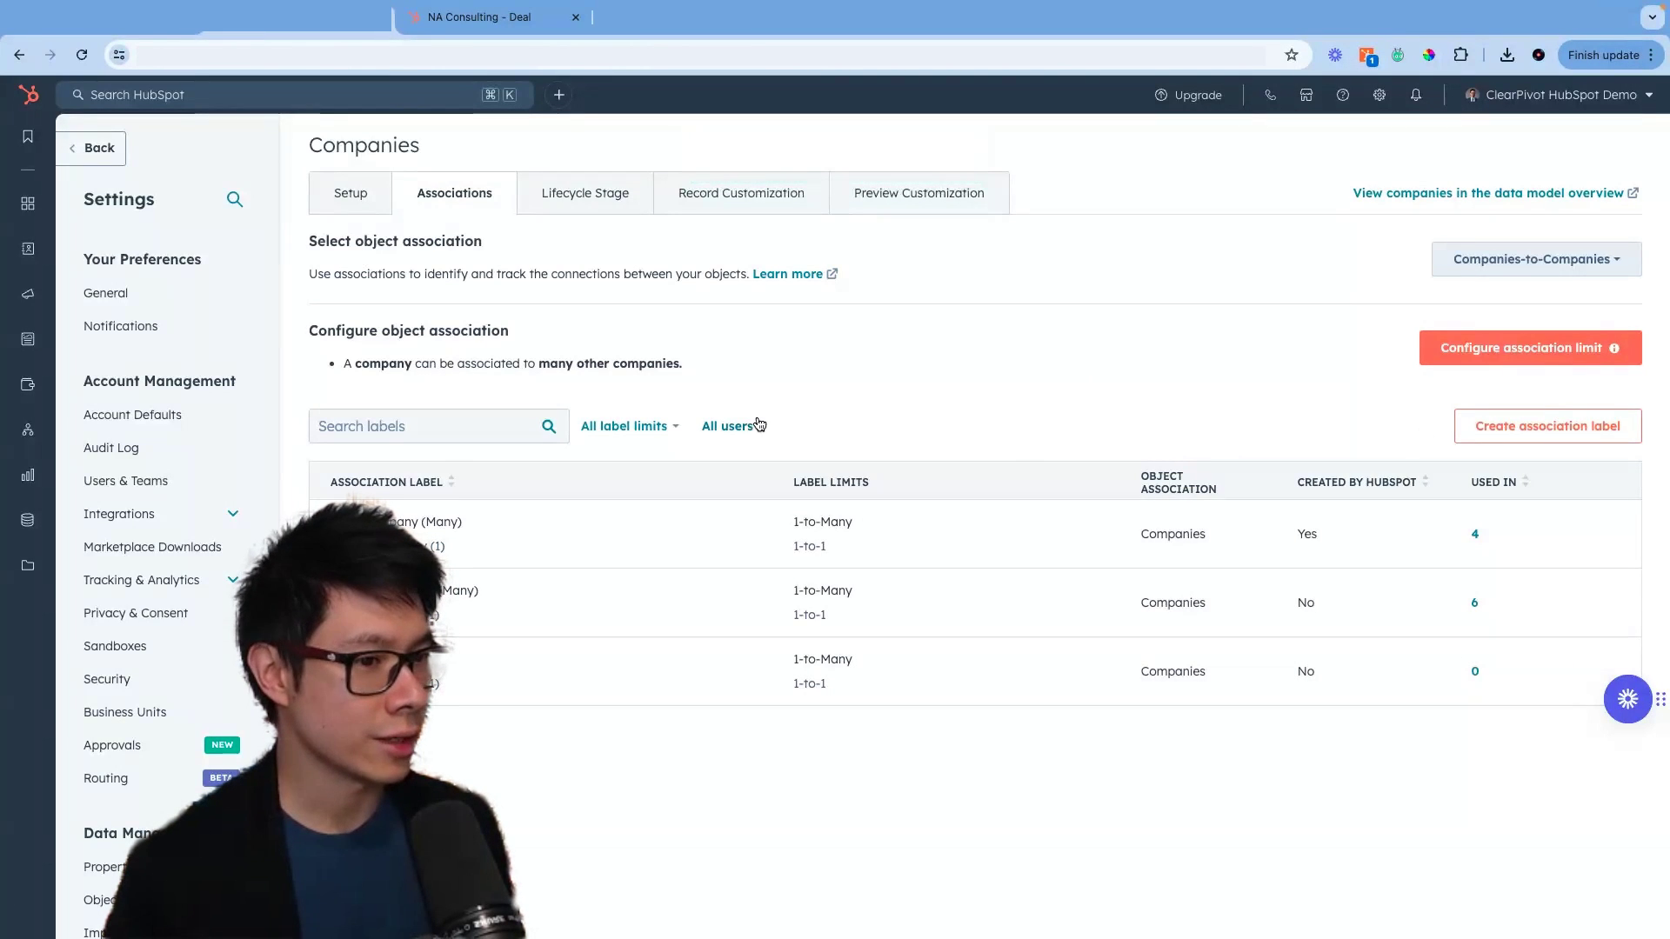
# - Create a single Companies-to-Deals association label named "Referral Business" with the default many-record limits
pyautogui.click(1478, 258)
pyautogui.click(1491, 374)
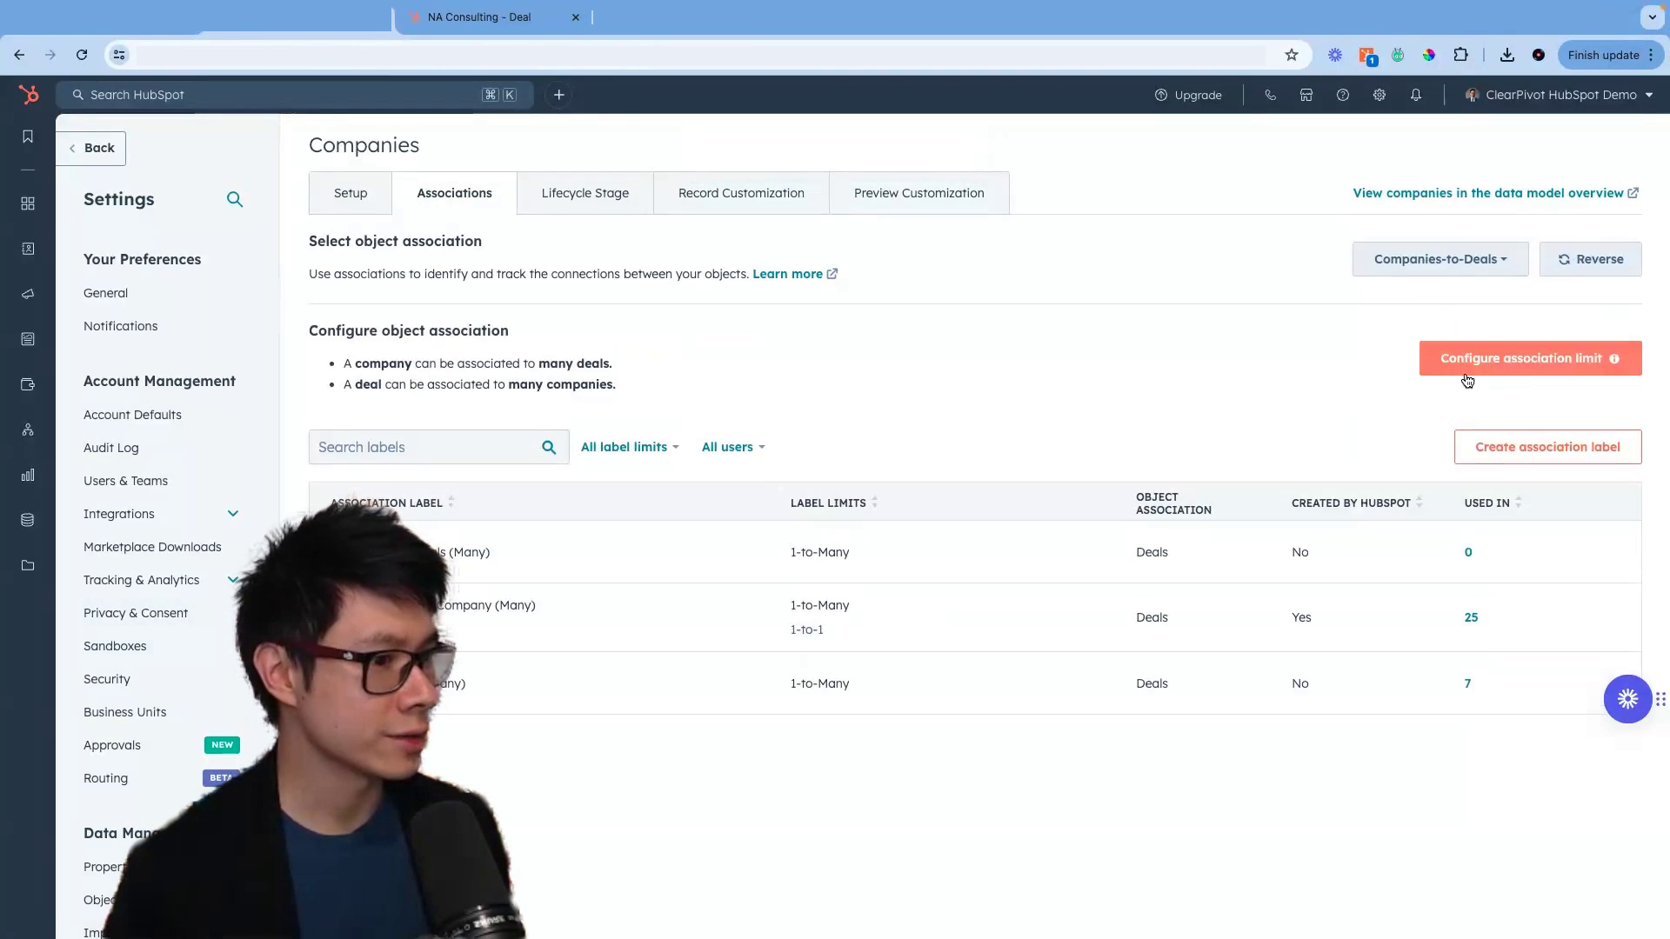
pyautogui.click(1501, 447)
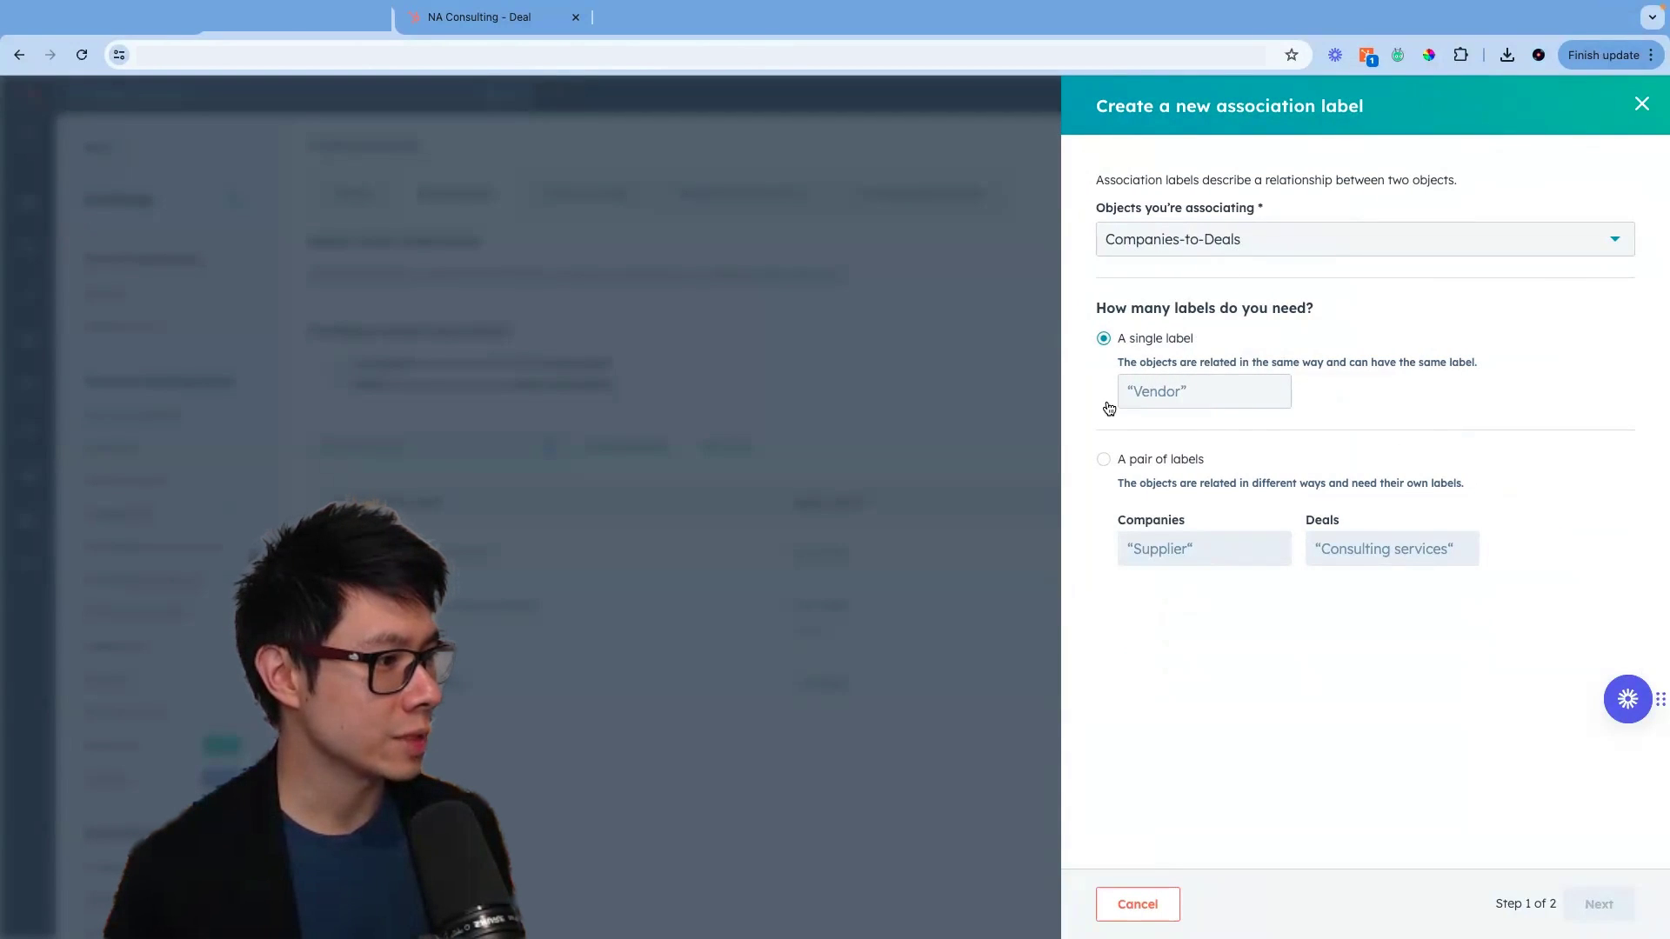
pyautogui.click(1205, 383)
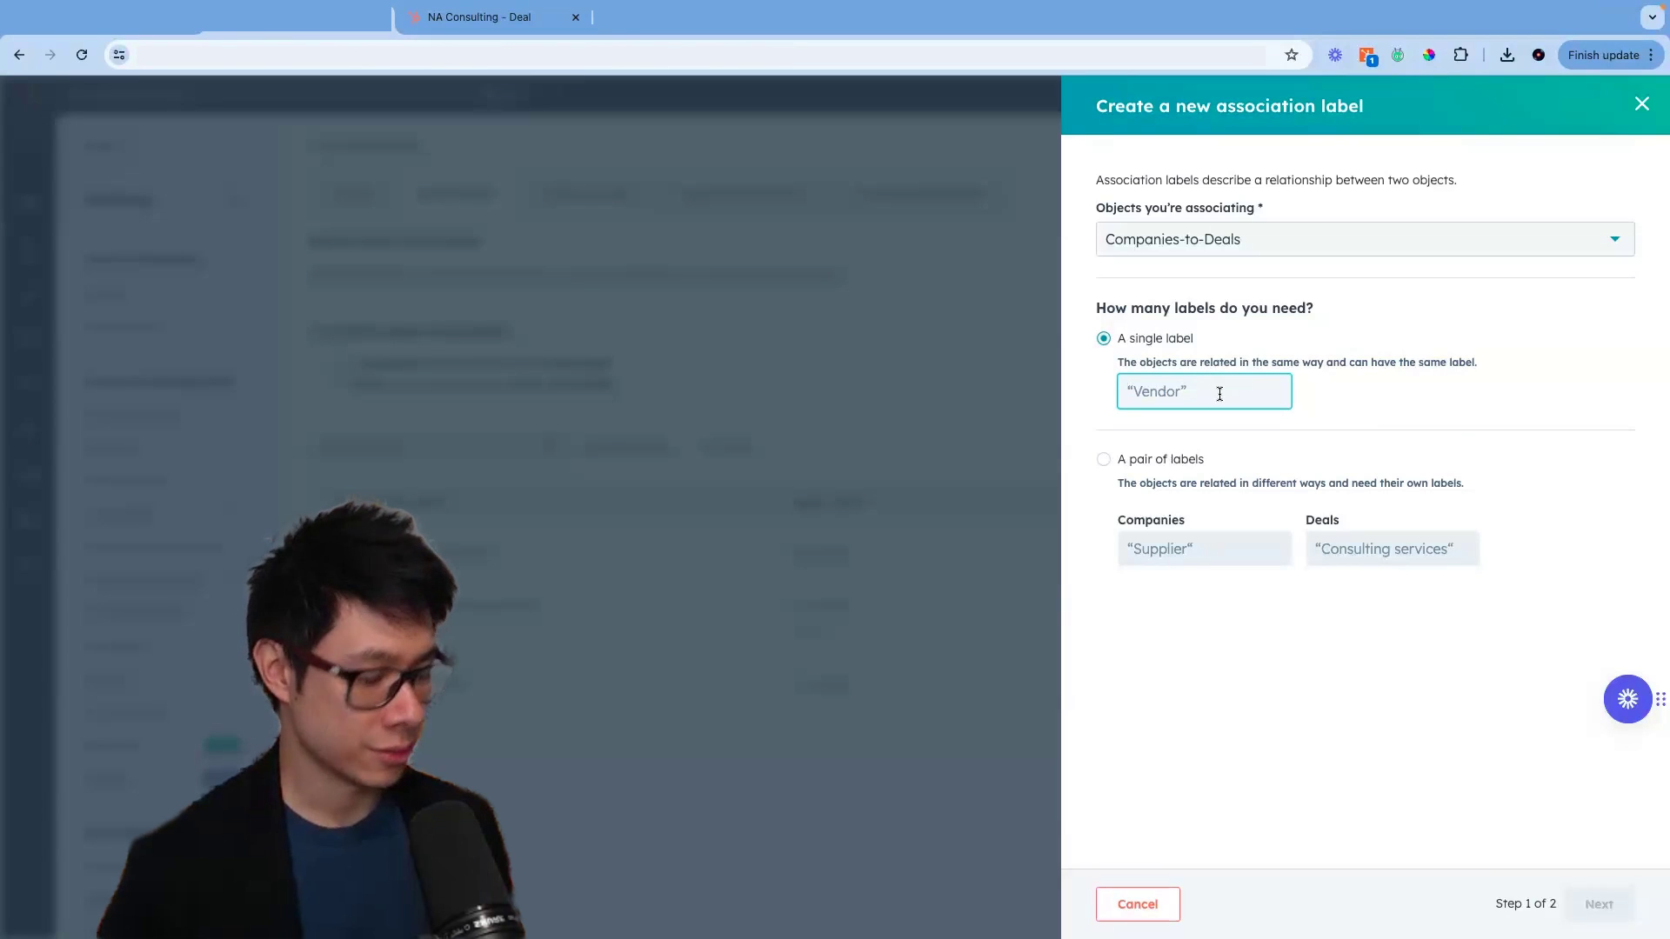
pyautogui.write('Referral')
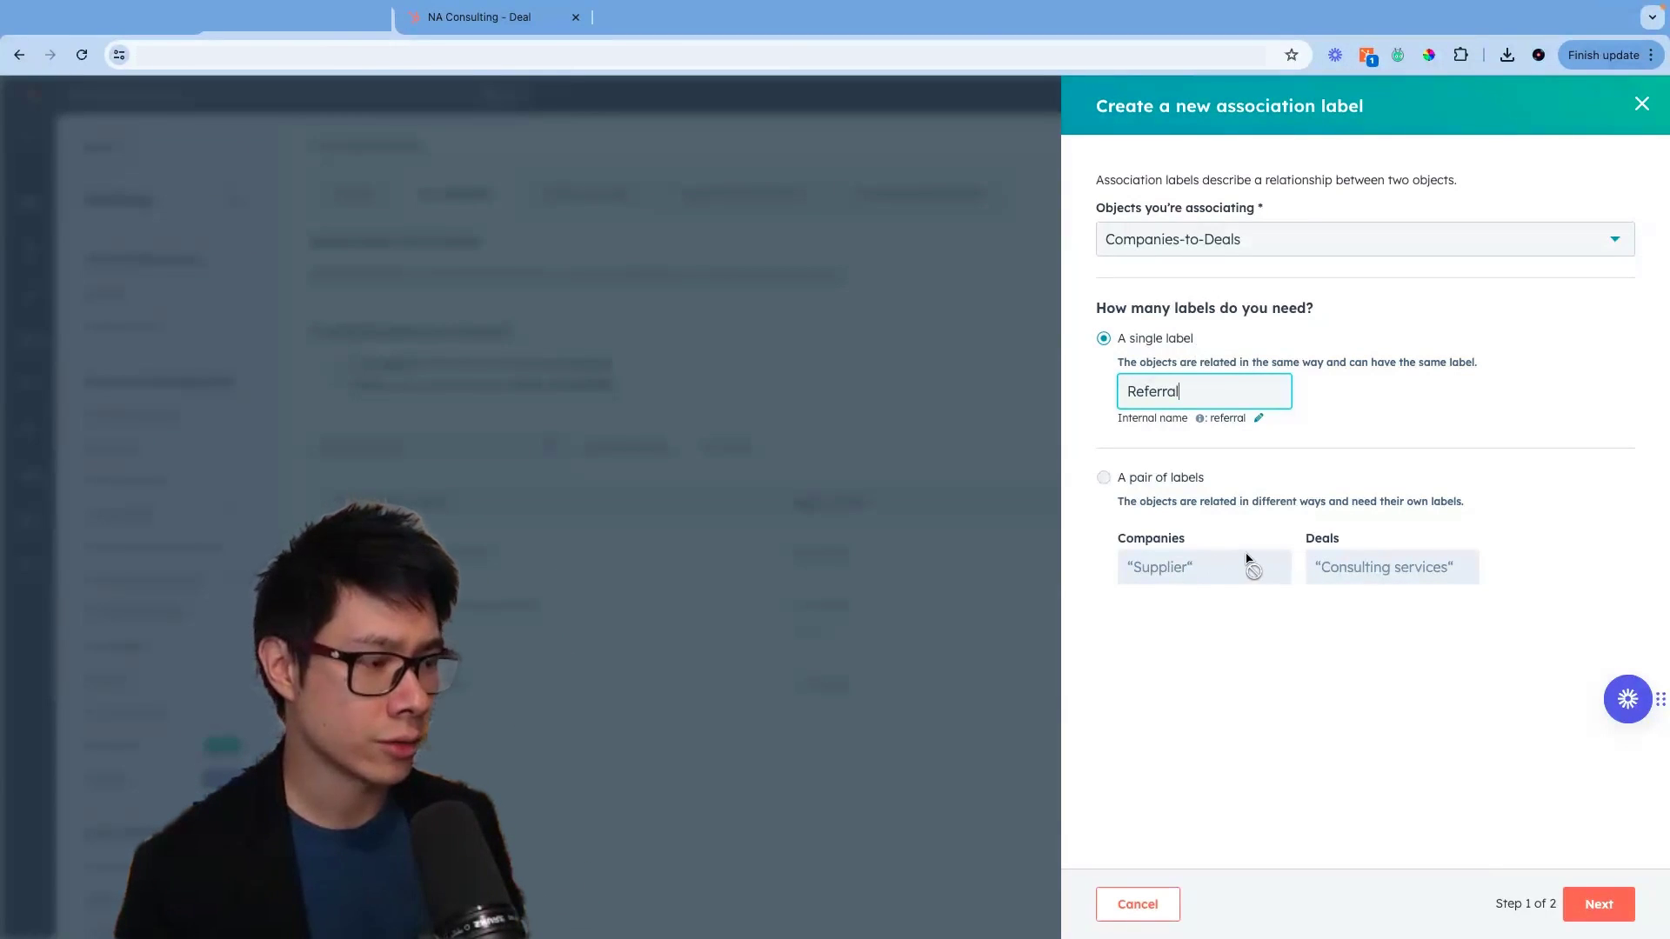
pyautogui.click(1435, 360)
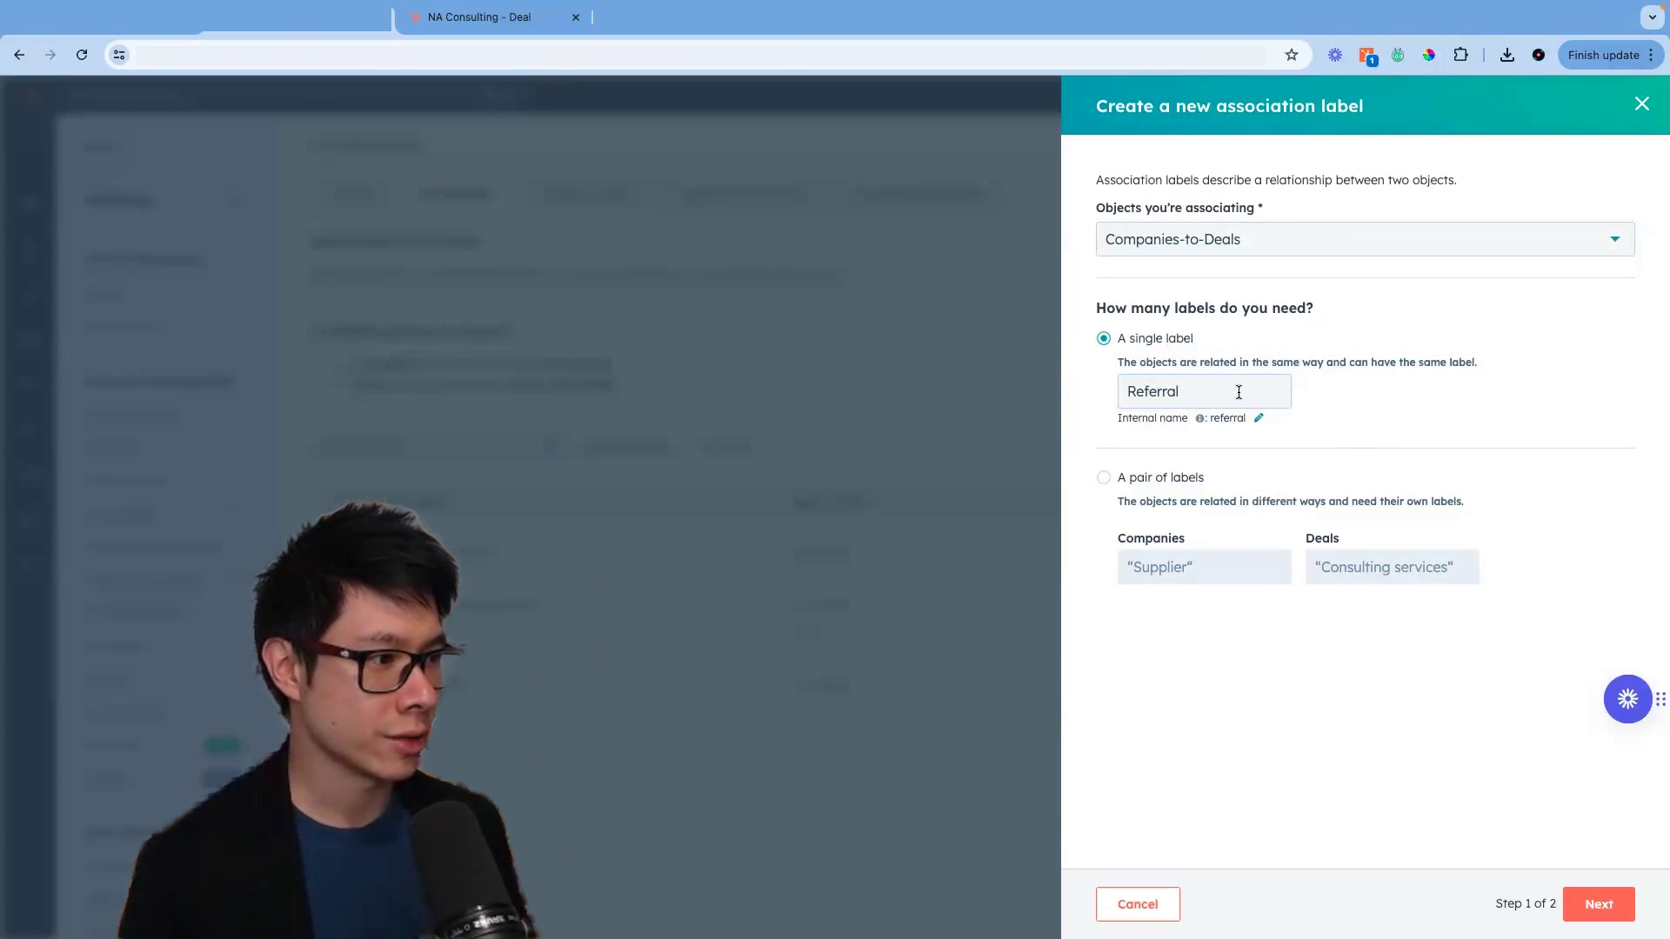
pyautogui.click(1239, 393)
pyautogui.write('Business')
pyautogui.click(1598, 905)
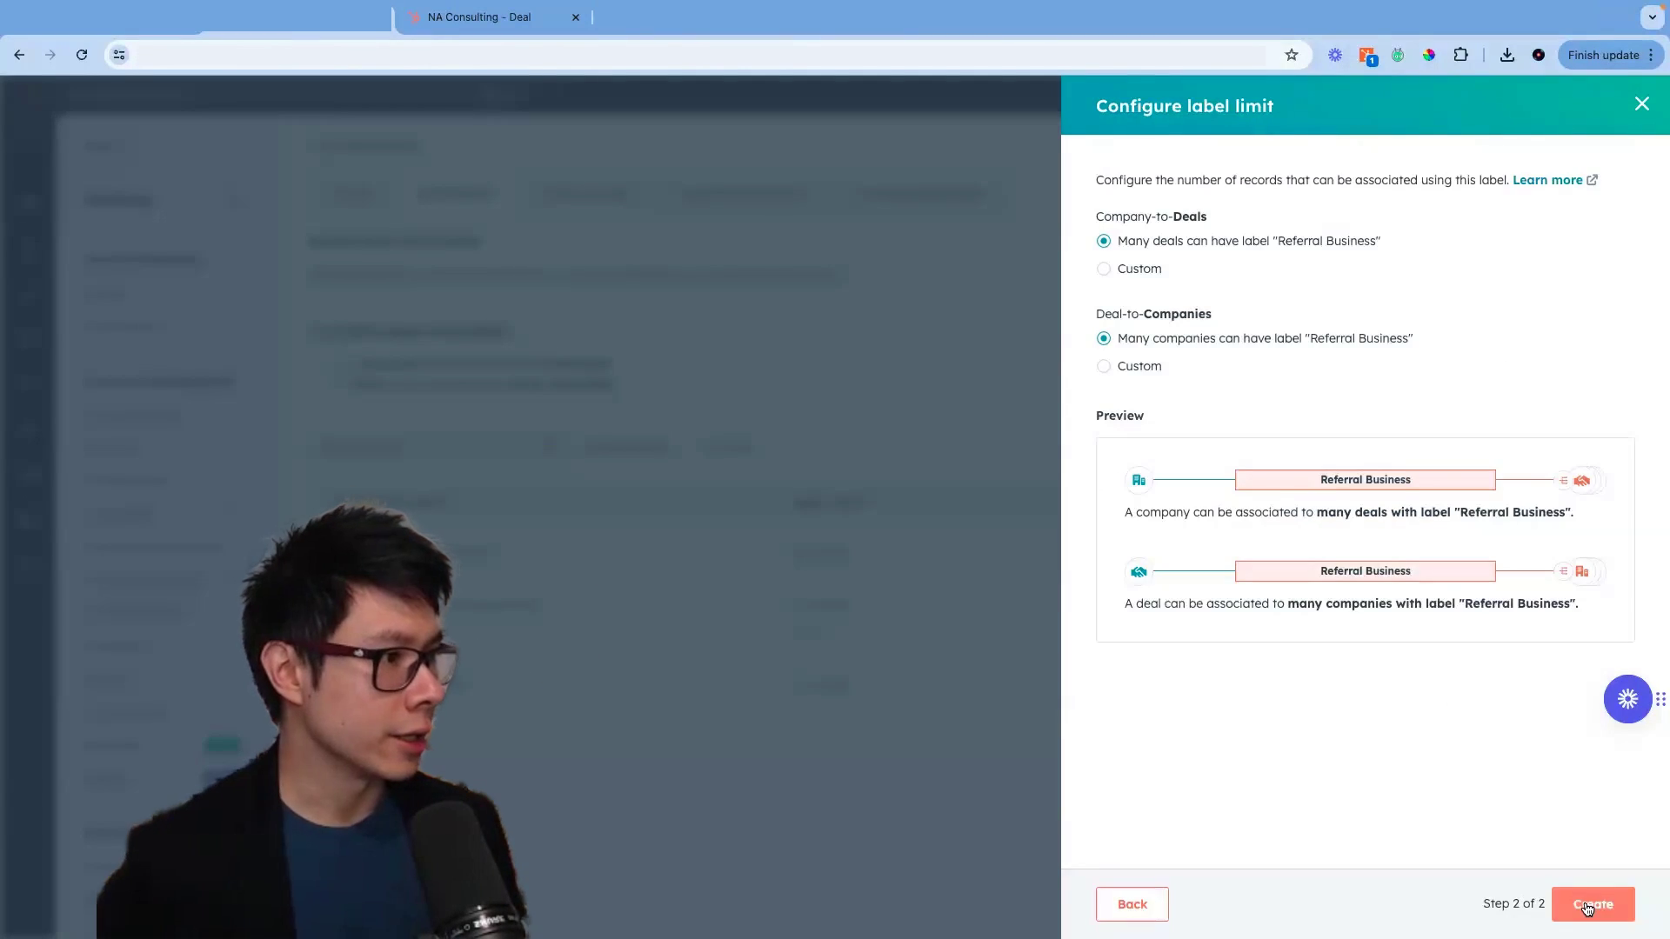
pyautogui.click(1597, 905)
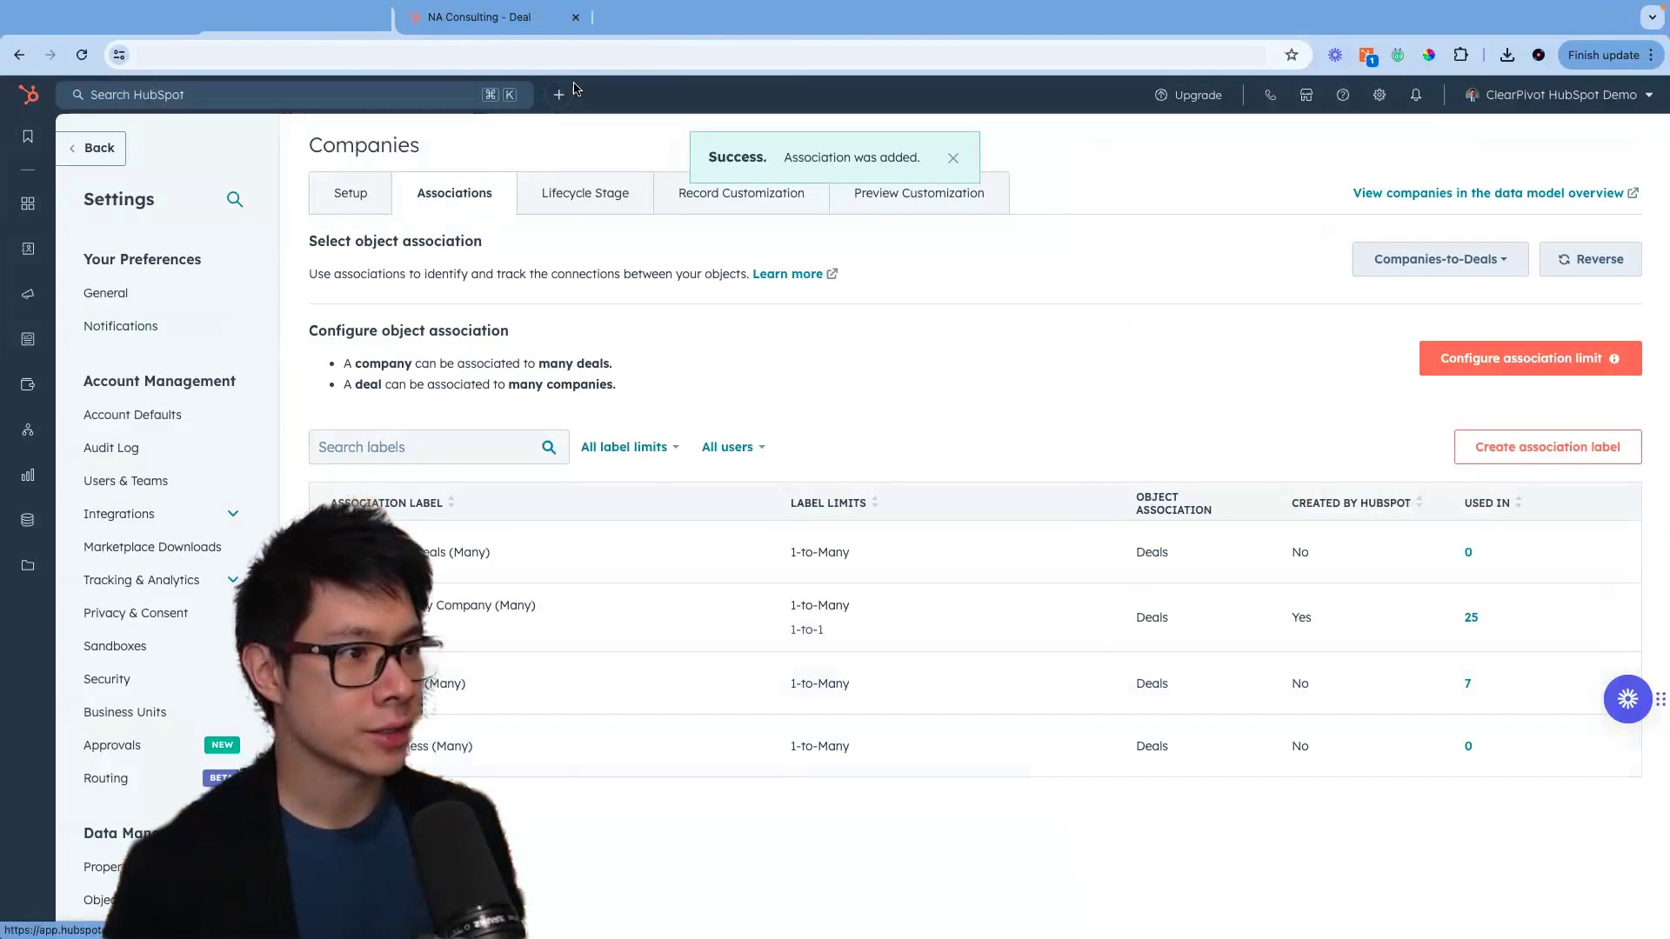
# - Reload the CS Consulting deal record and bring up the CW Referral Max company record
pyautogui.click(525, 26)
pyautogui.press('super+r')
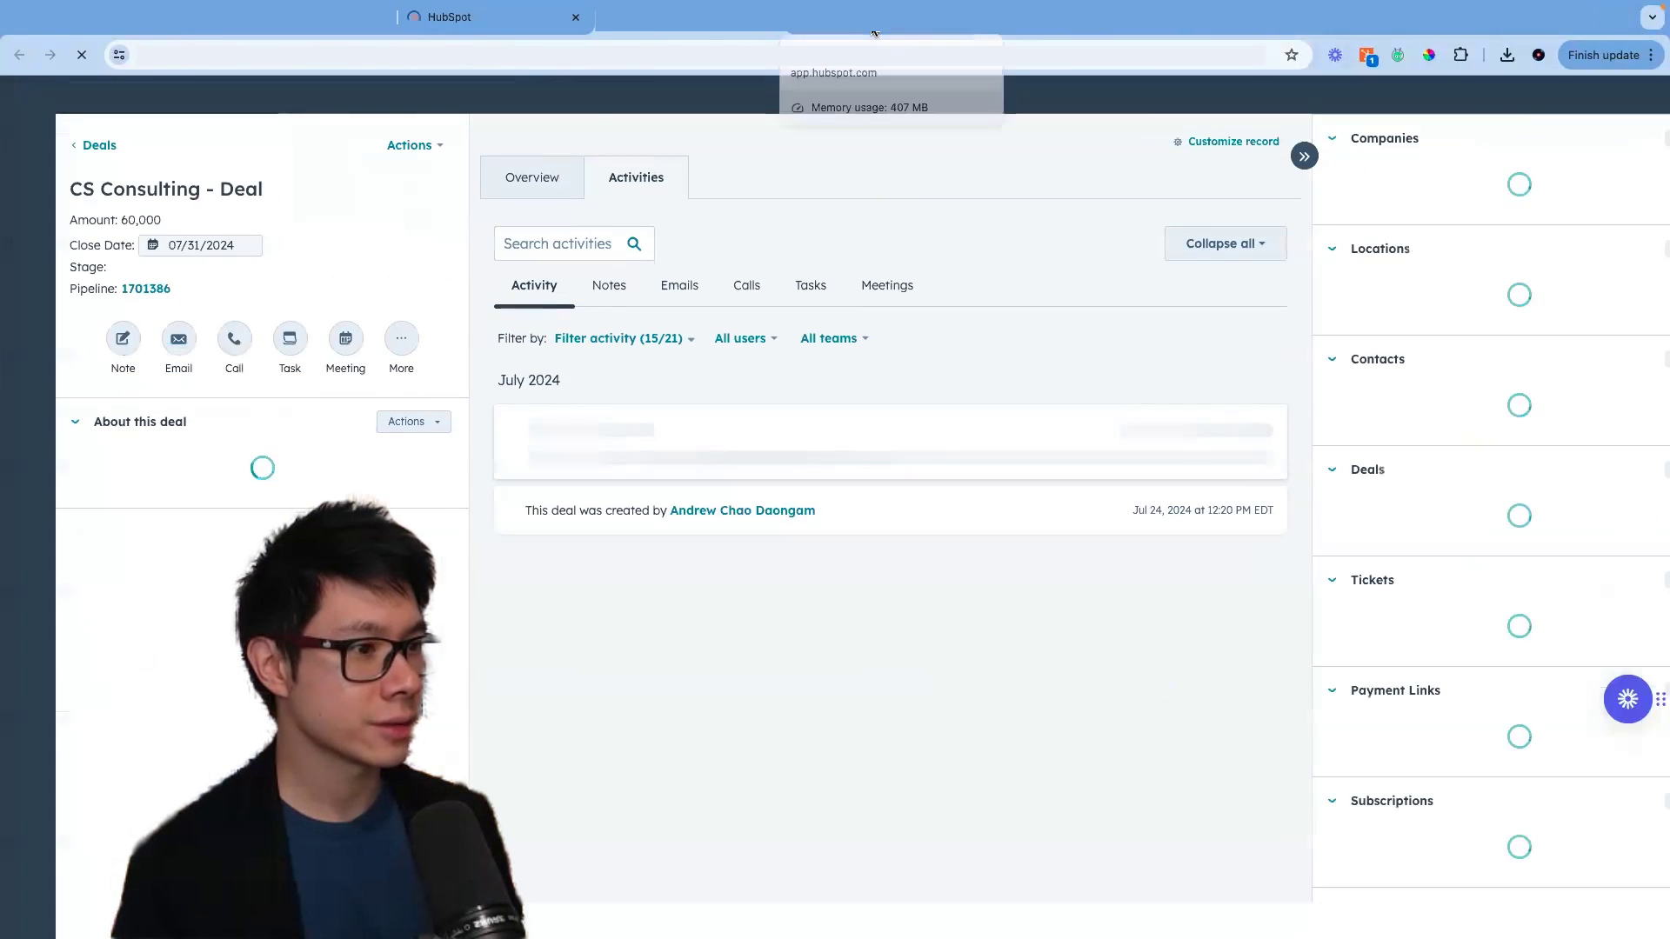
pyautogui.click(248, 33)
pyautogui.moveTo(28, 249)
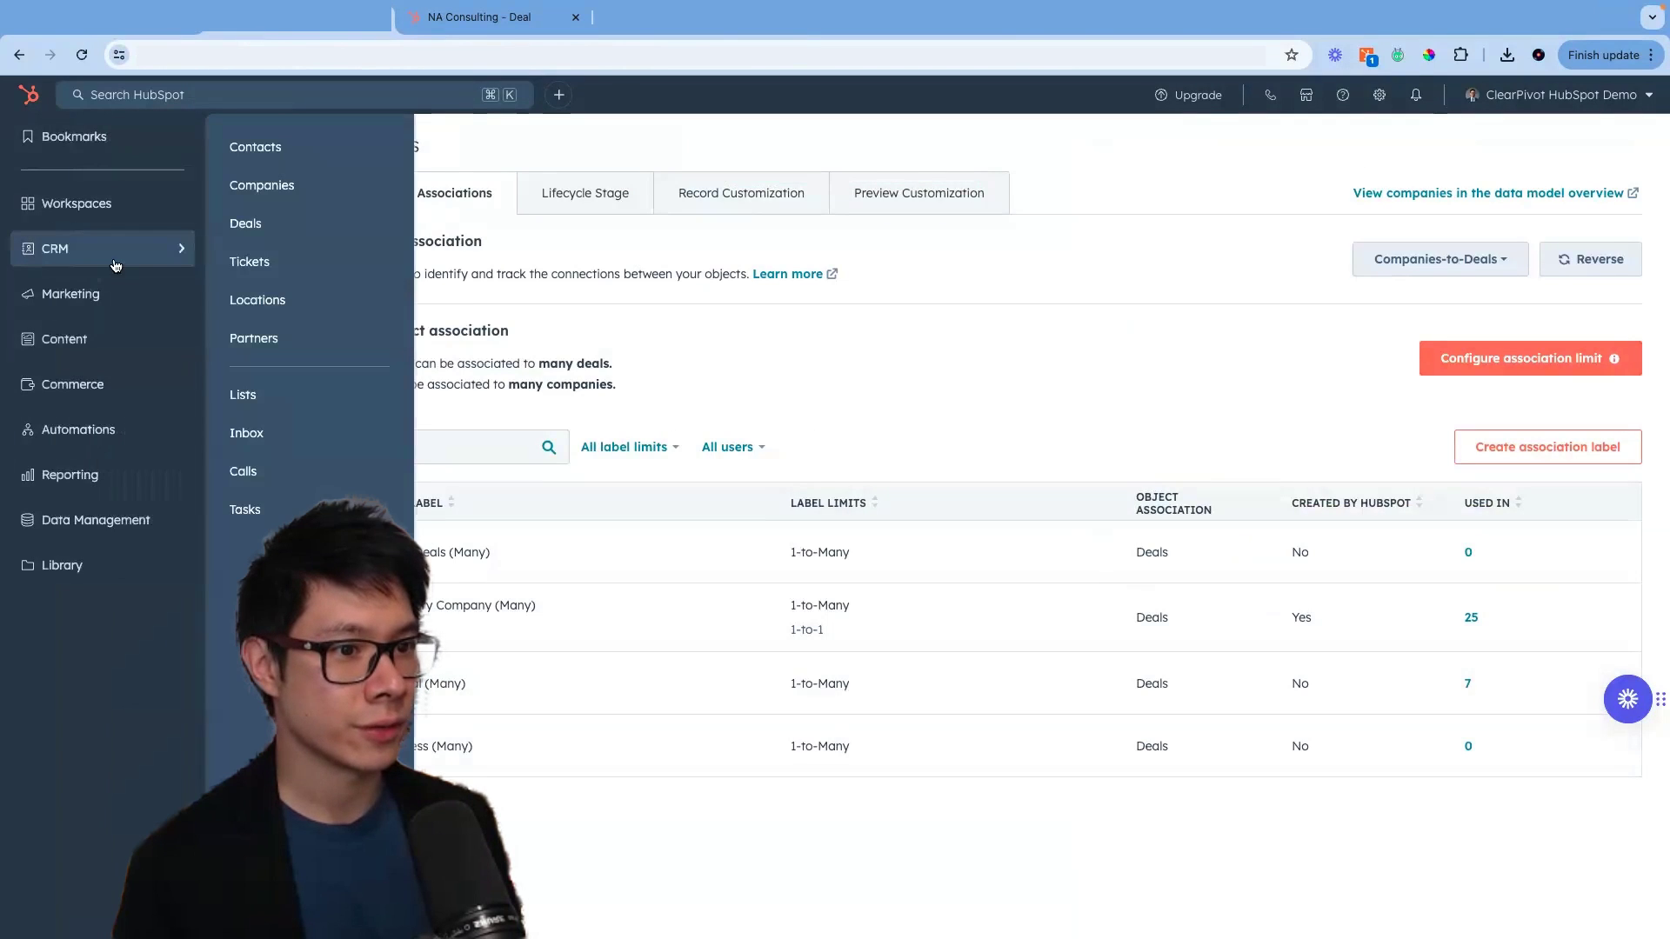
pyautogui.click(252, 179)
pyautogui.click(441, 23)
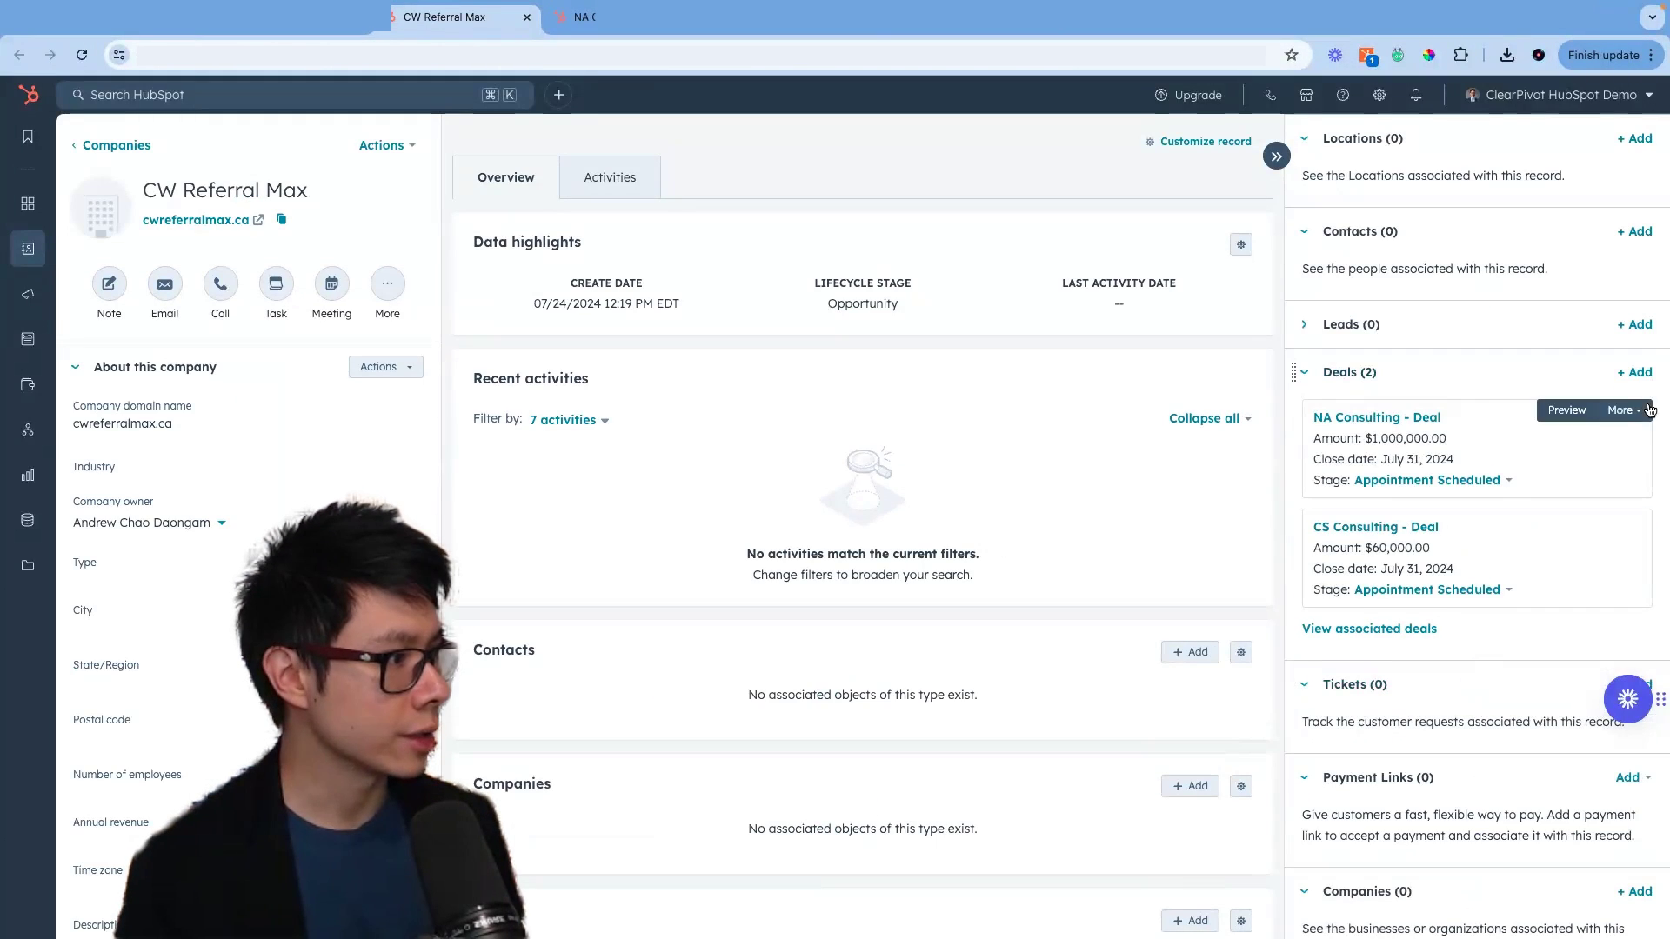
# - Label the association between CW Referral Max and NA Consulting - Deal as "Referral Business" and save the update
pyautogui.click(1623, 410)
pyautogui.click(1614, 452)
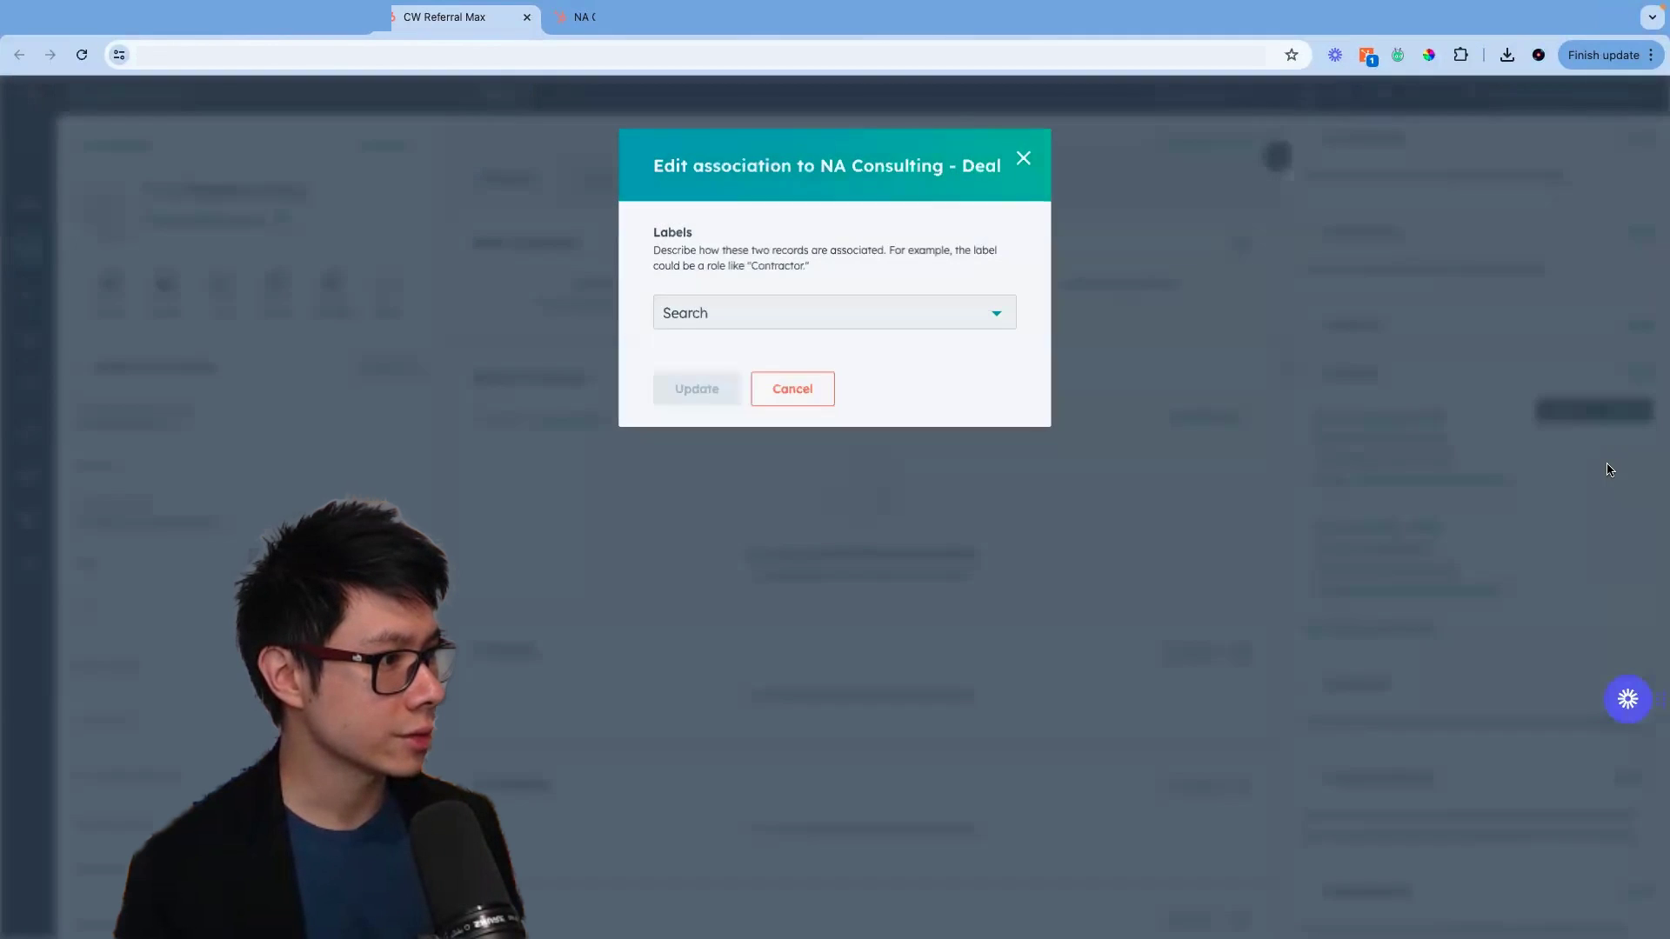
pyautogui.click(777, 319)
pyautogui.scroll(-1, 873, 409)
pyautogui.scroll(1, 861, 419)
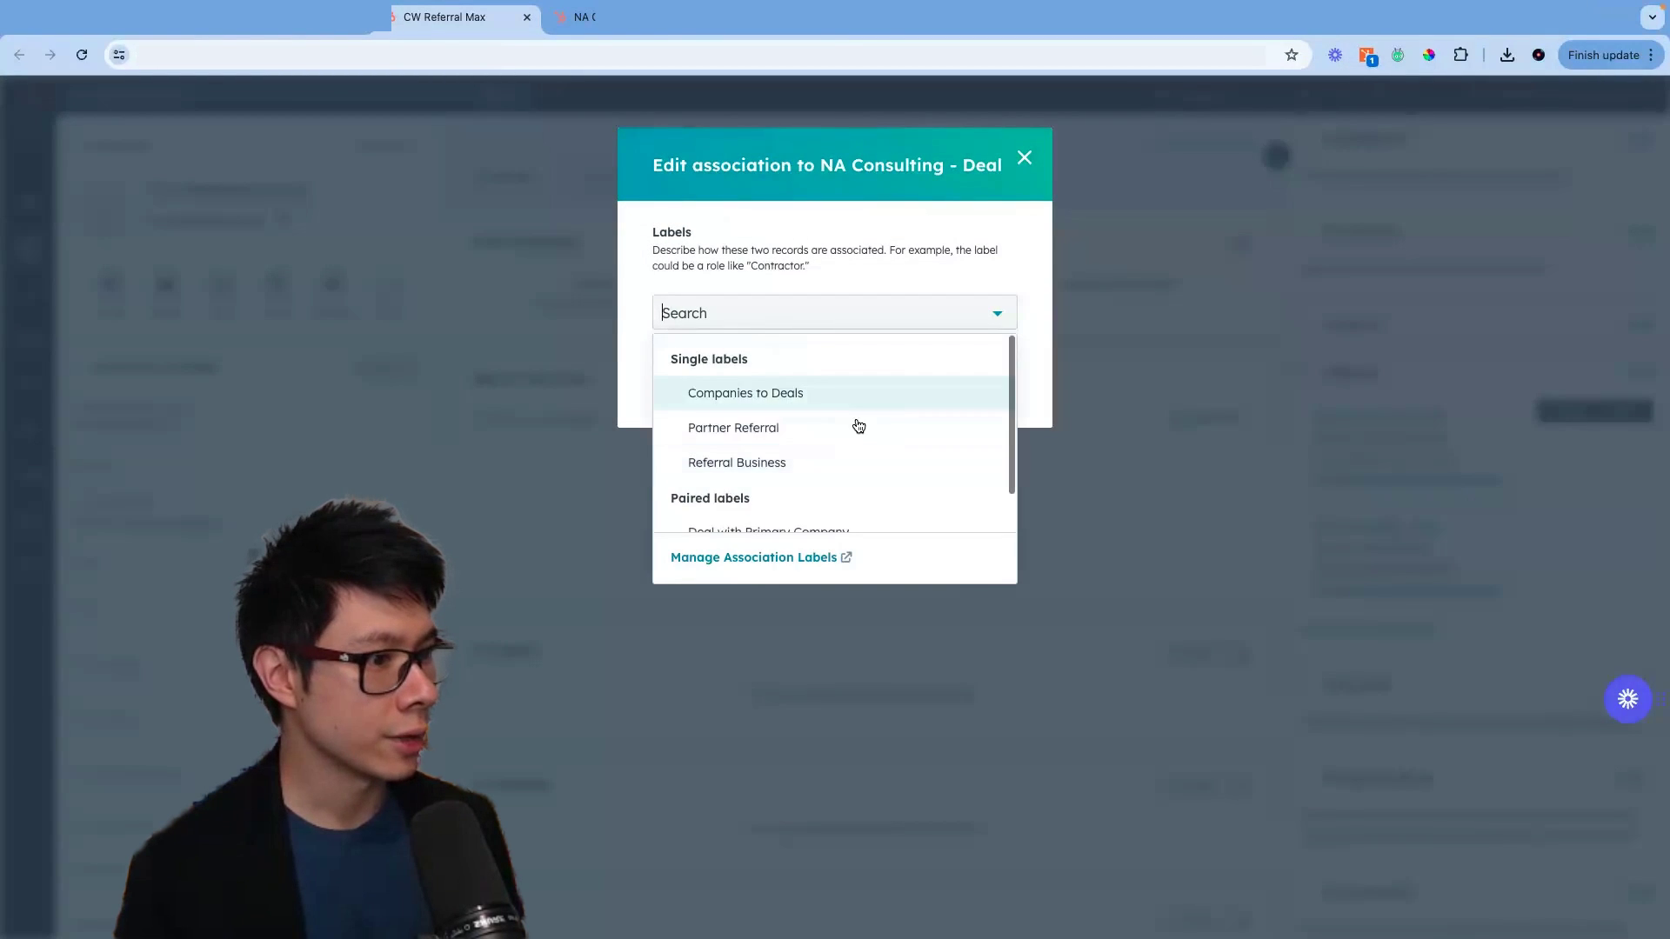
pyautogui.click(798, 469)
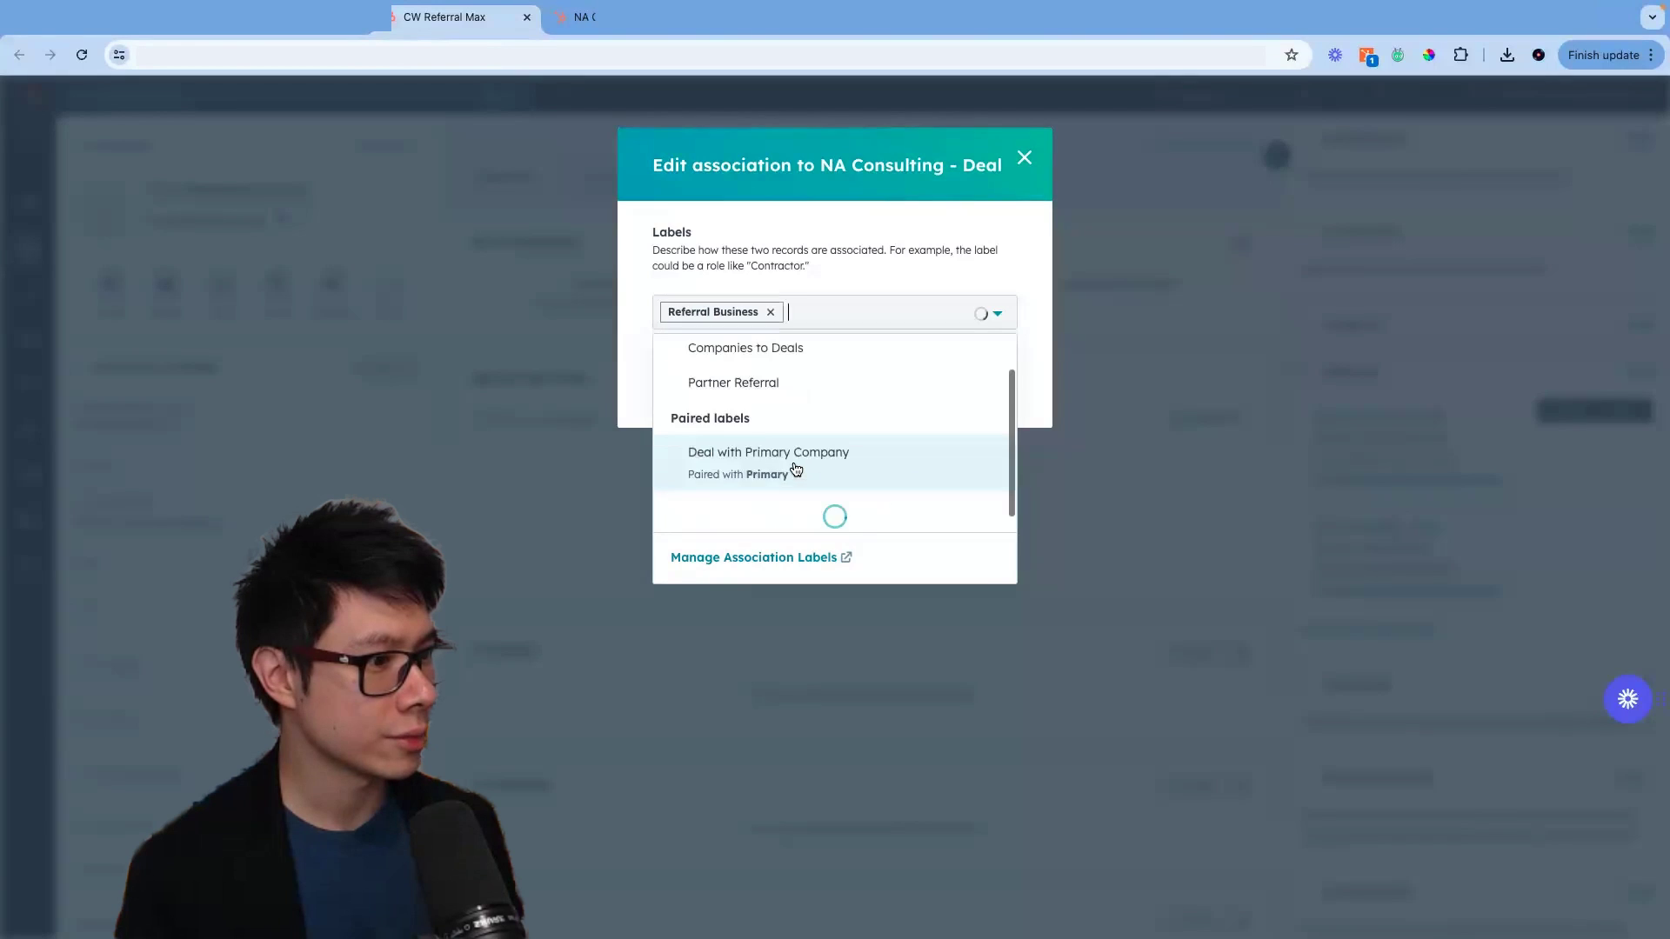
pyautogui.click(642, 369)
pyautogui.click(733, 394)
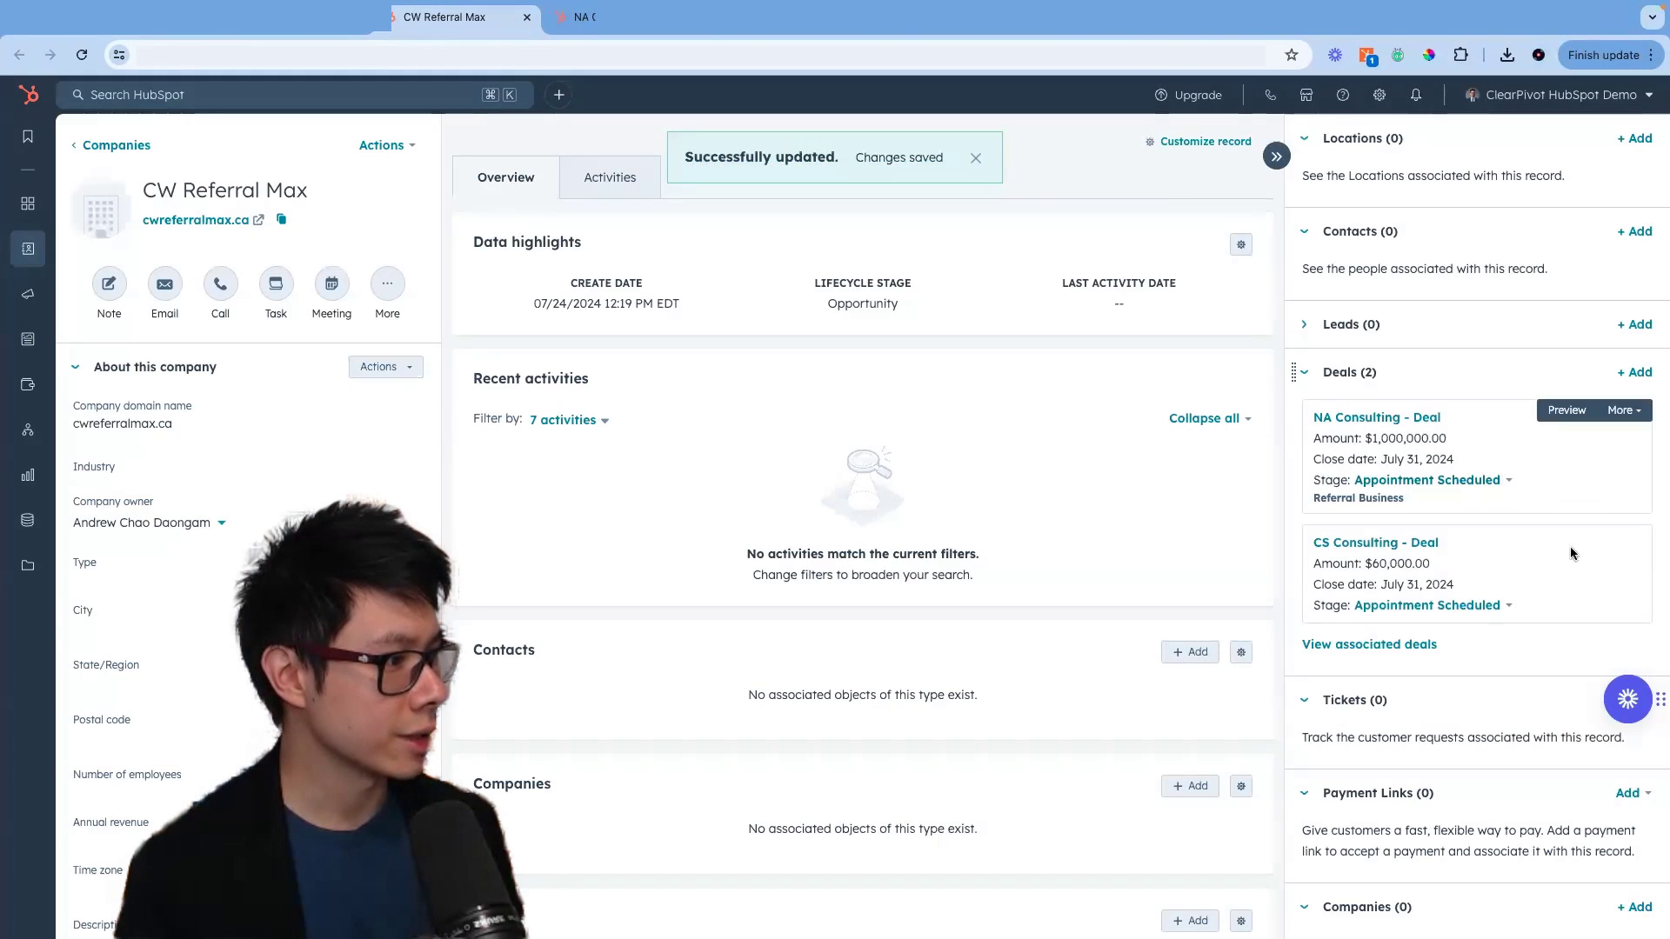
# - Apply the "Referral Business" label to the CS Consulting - Deal association and save the update
pyautogui.click(1617, 537)
pyautogui.click(1605, 576)
pyautogui.click(710, 310)
pyautogui.click(761, 458)
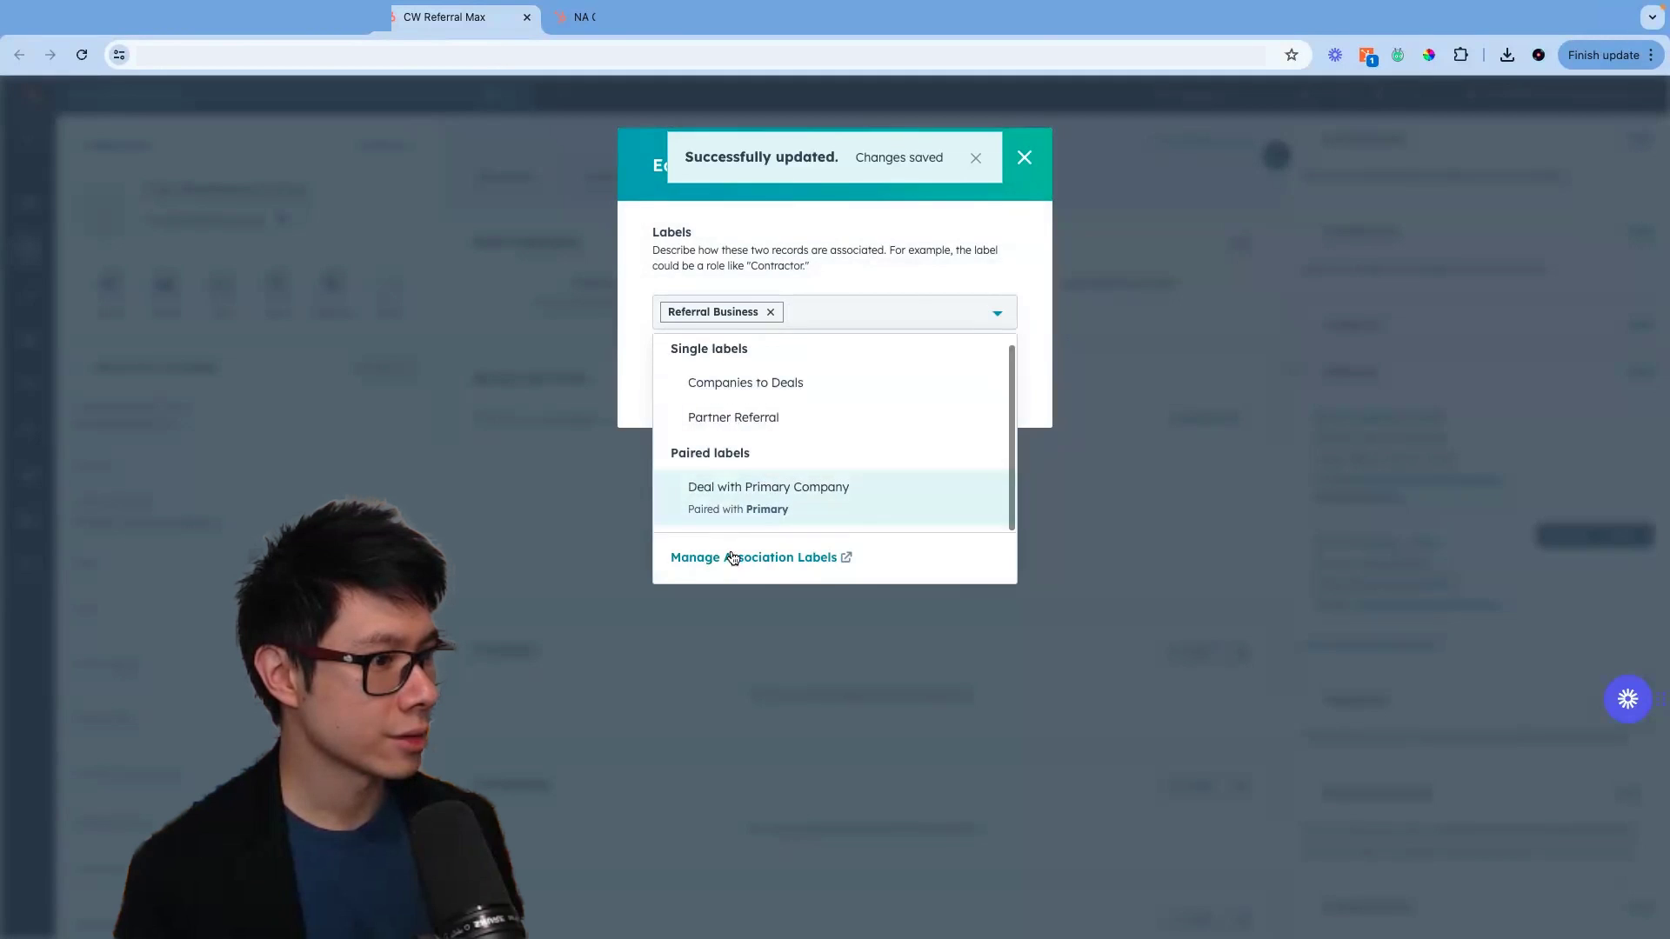
pyautogui.click(952, 251)
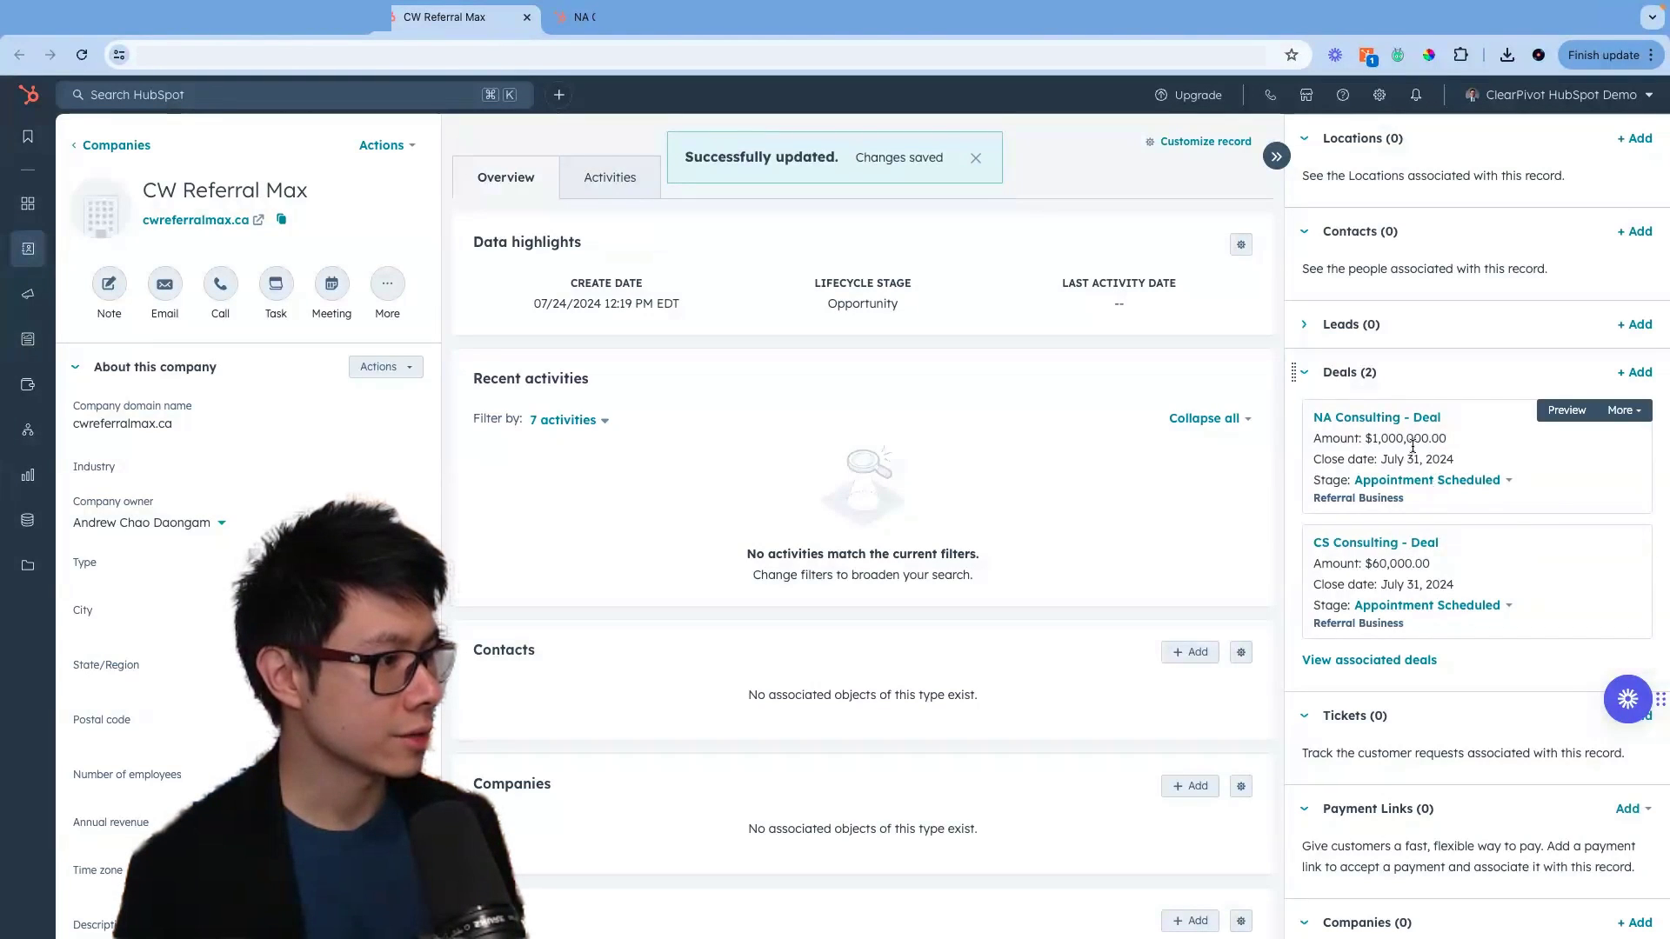
# - Open the NA Consulting - Deal record in a new tab and check the label on its CW Referral Max association
pyautogui.rightClick(1379, 419)
pyautogui.click(1426, 429)
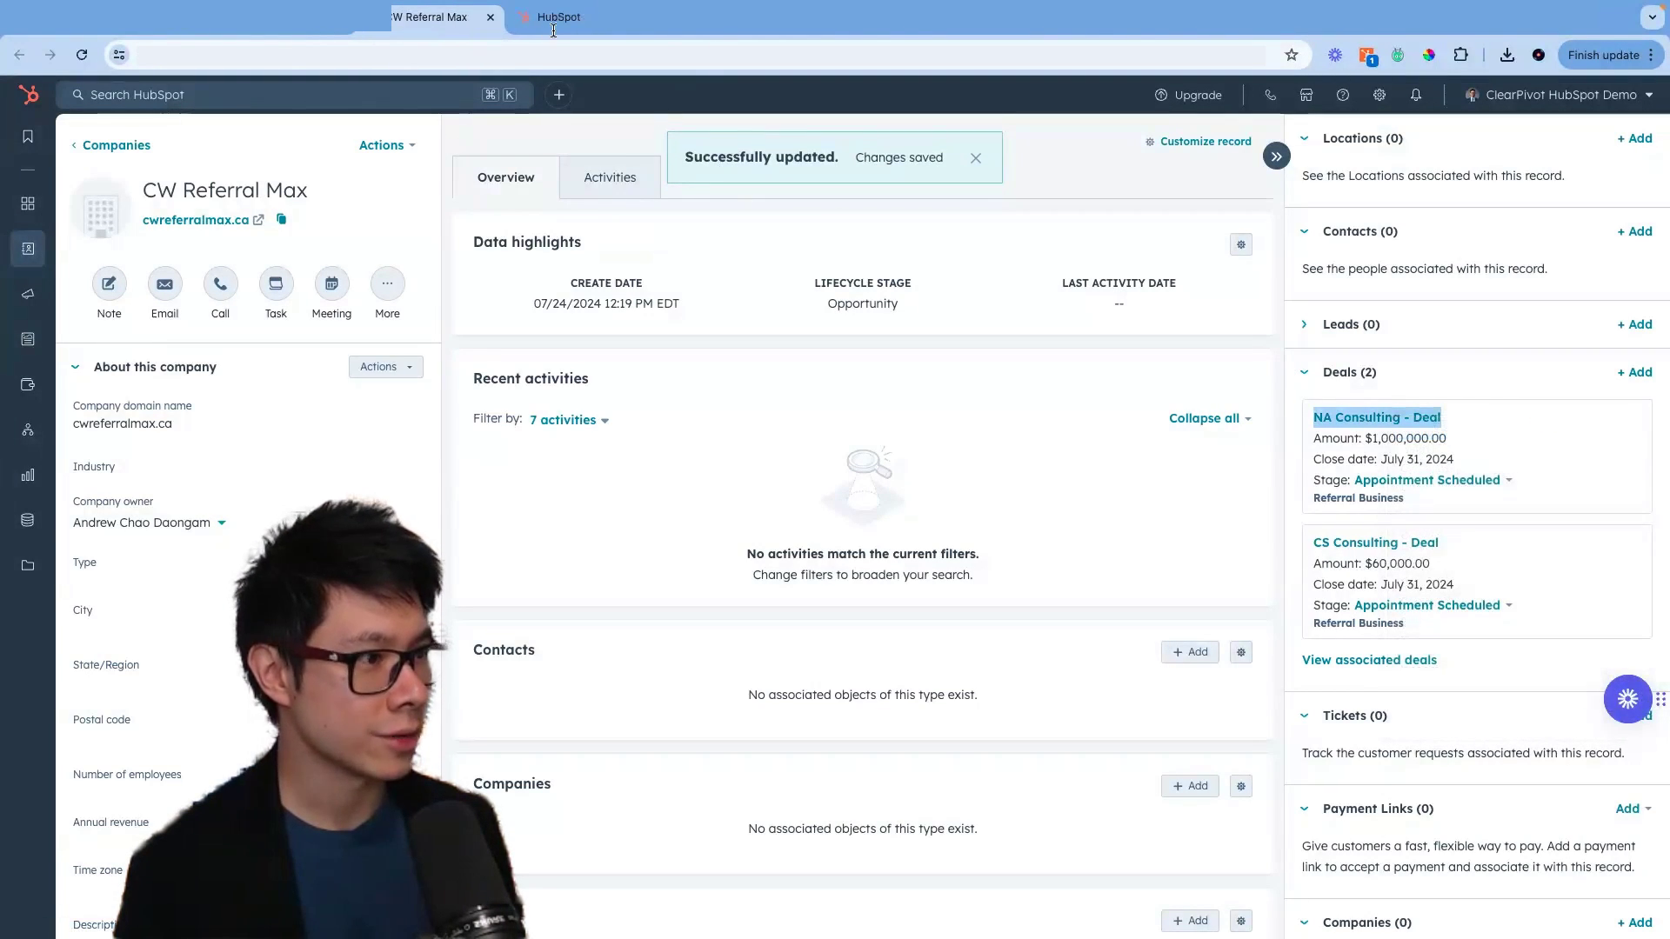
pyautogui.click(560, 21)
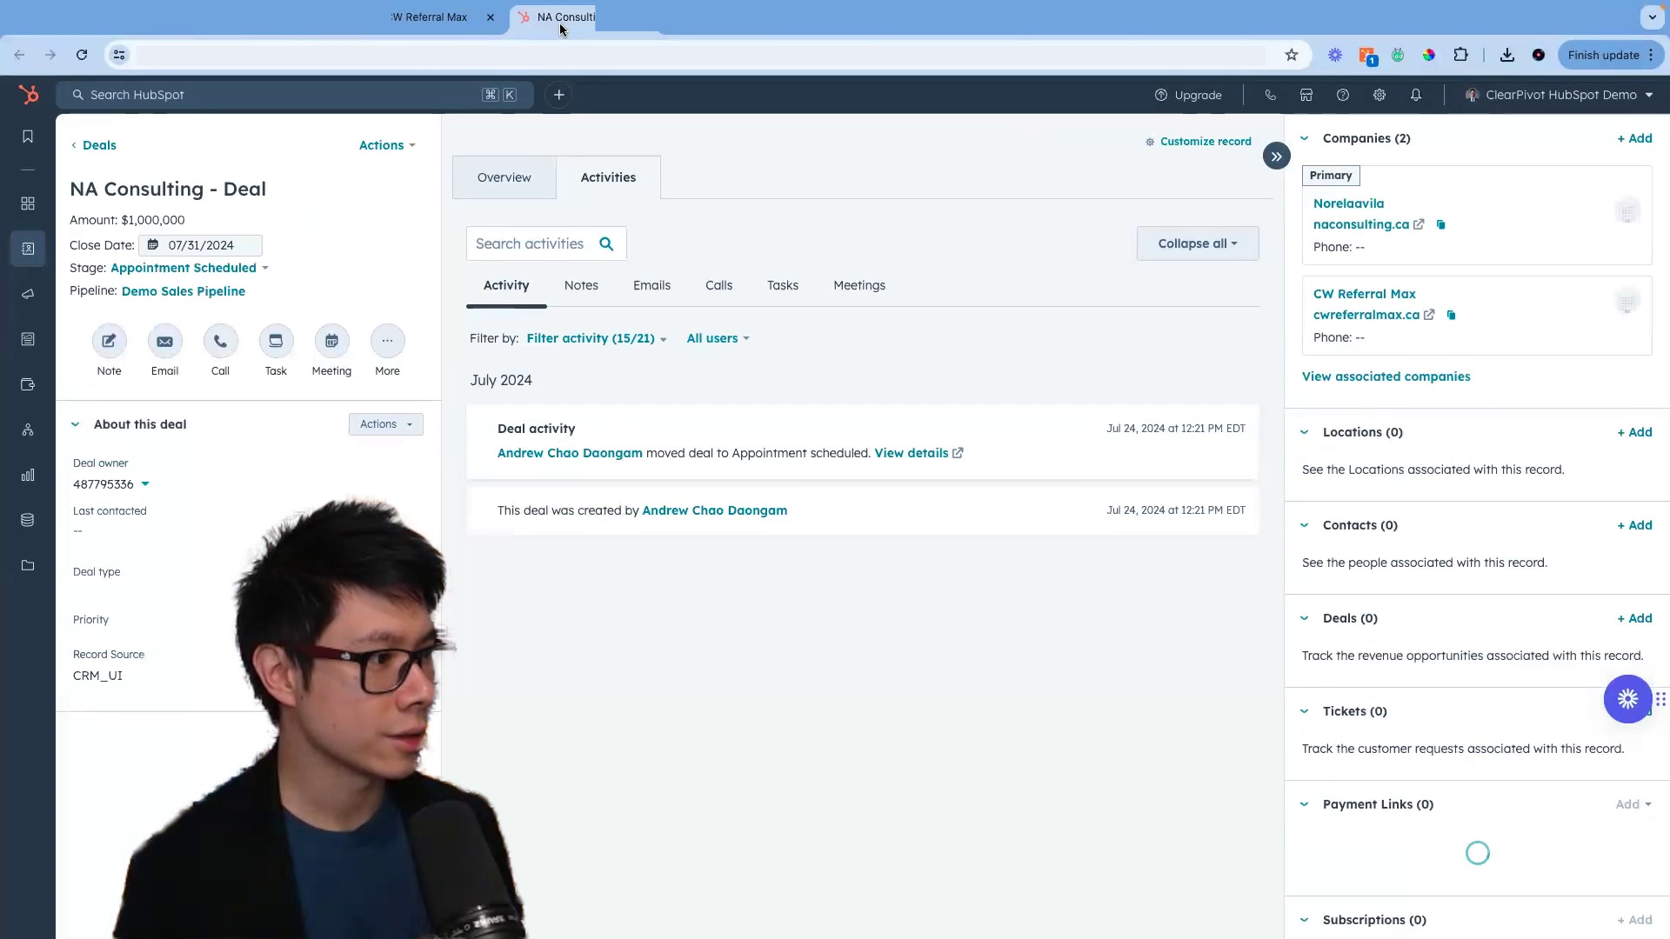
pyautogui.tripleClick(1392, 356)
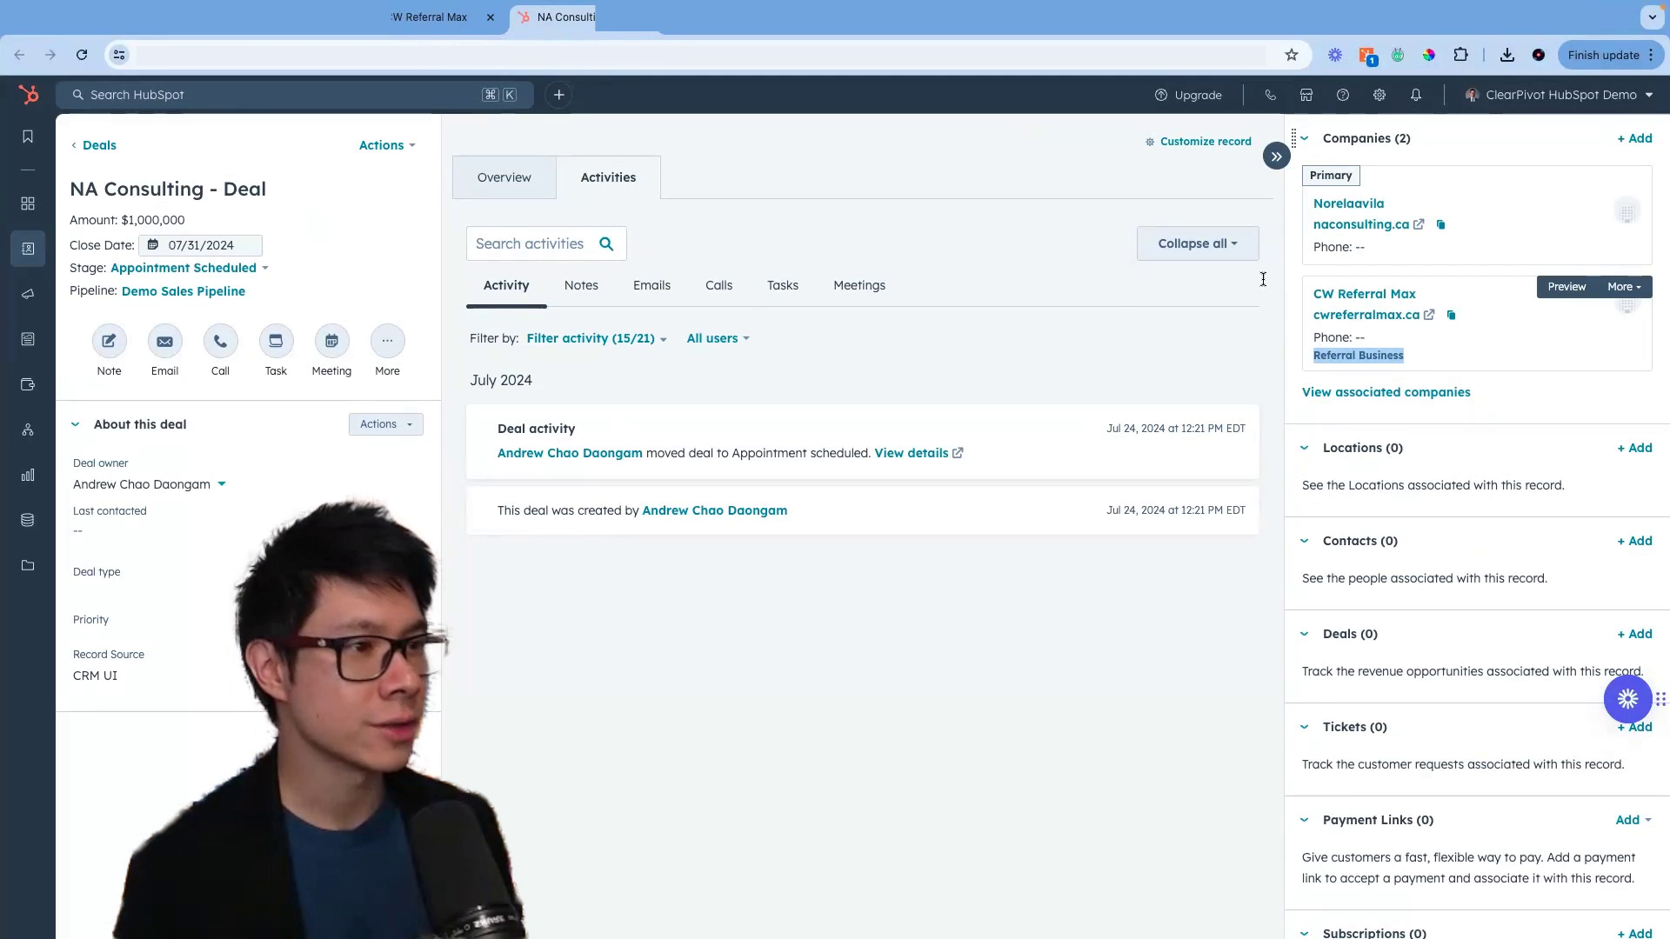
# - Return to the CW Referral Max record and select the existing companies naconsulting.ca and csconsulting.ca for association
pyautogui.click(434, 26)
pyautogui.click(875, 137)
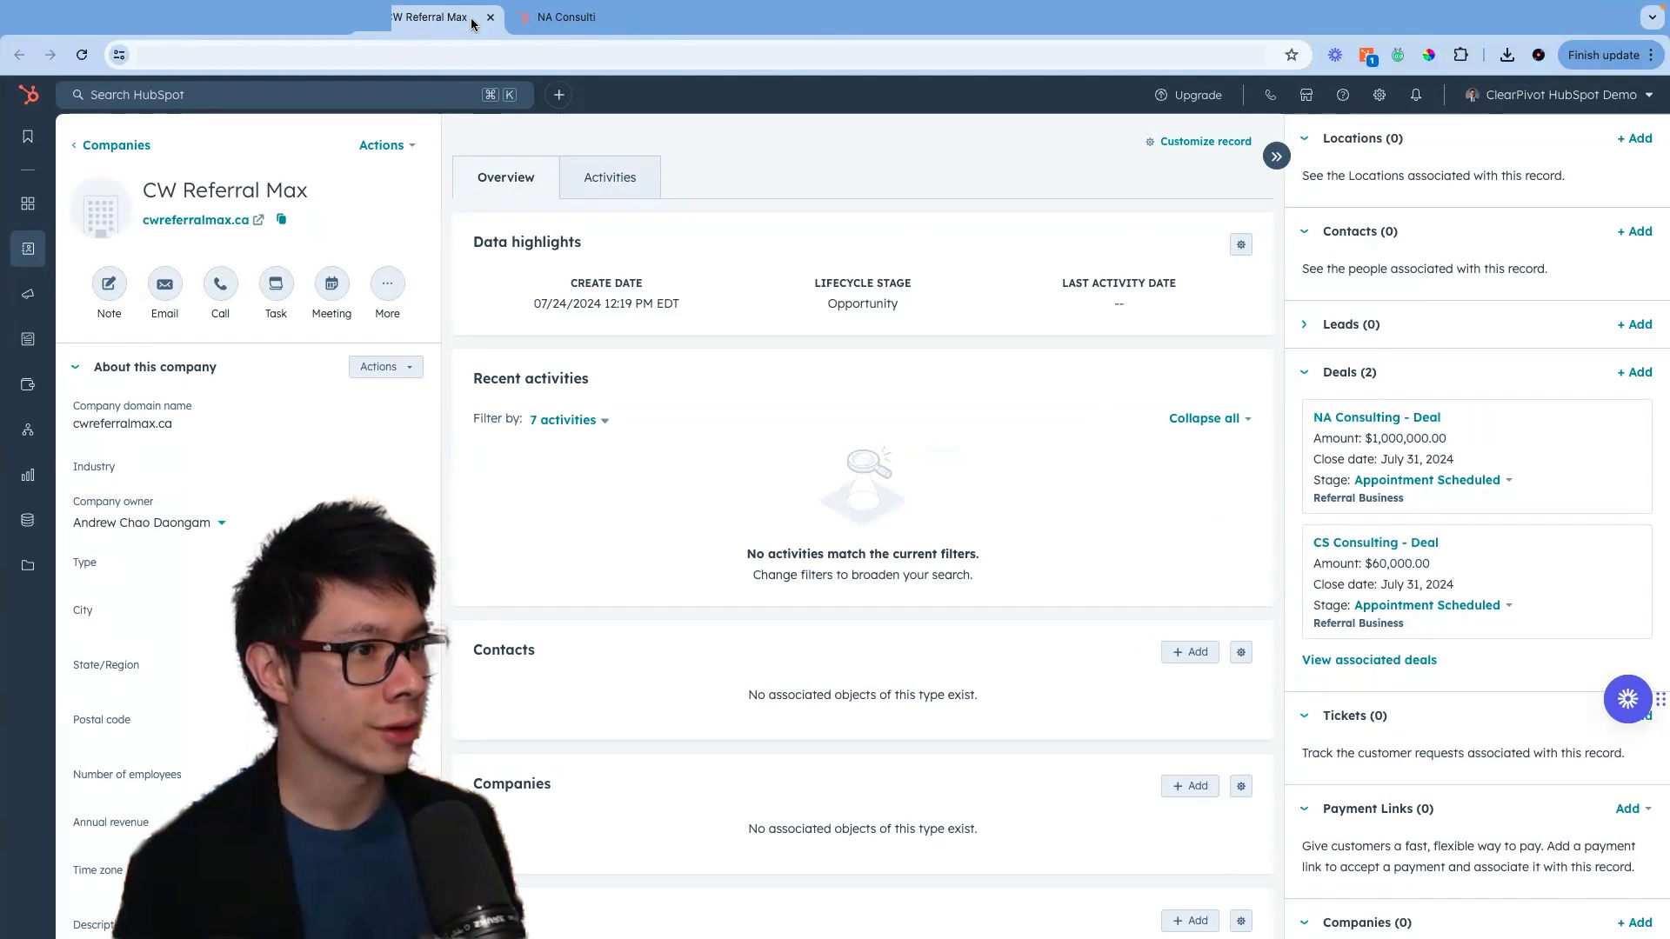
pyautogui.scroll(-6, 1554, 705)
pyautogui.scroll(6, 1541, 709)
pyautogui.scroll(-6, 1539, 710)
pyautogui.click(1629, 400)
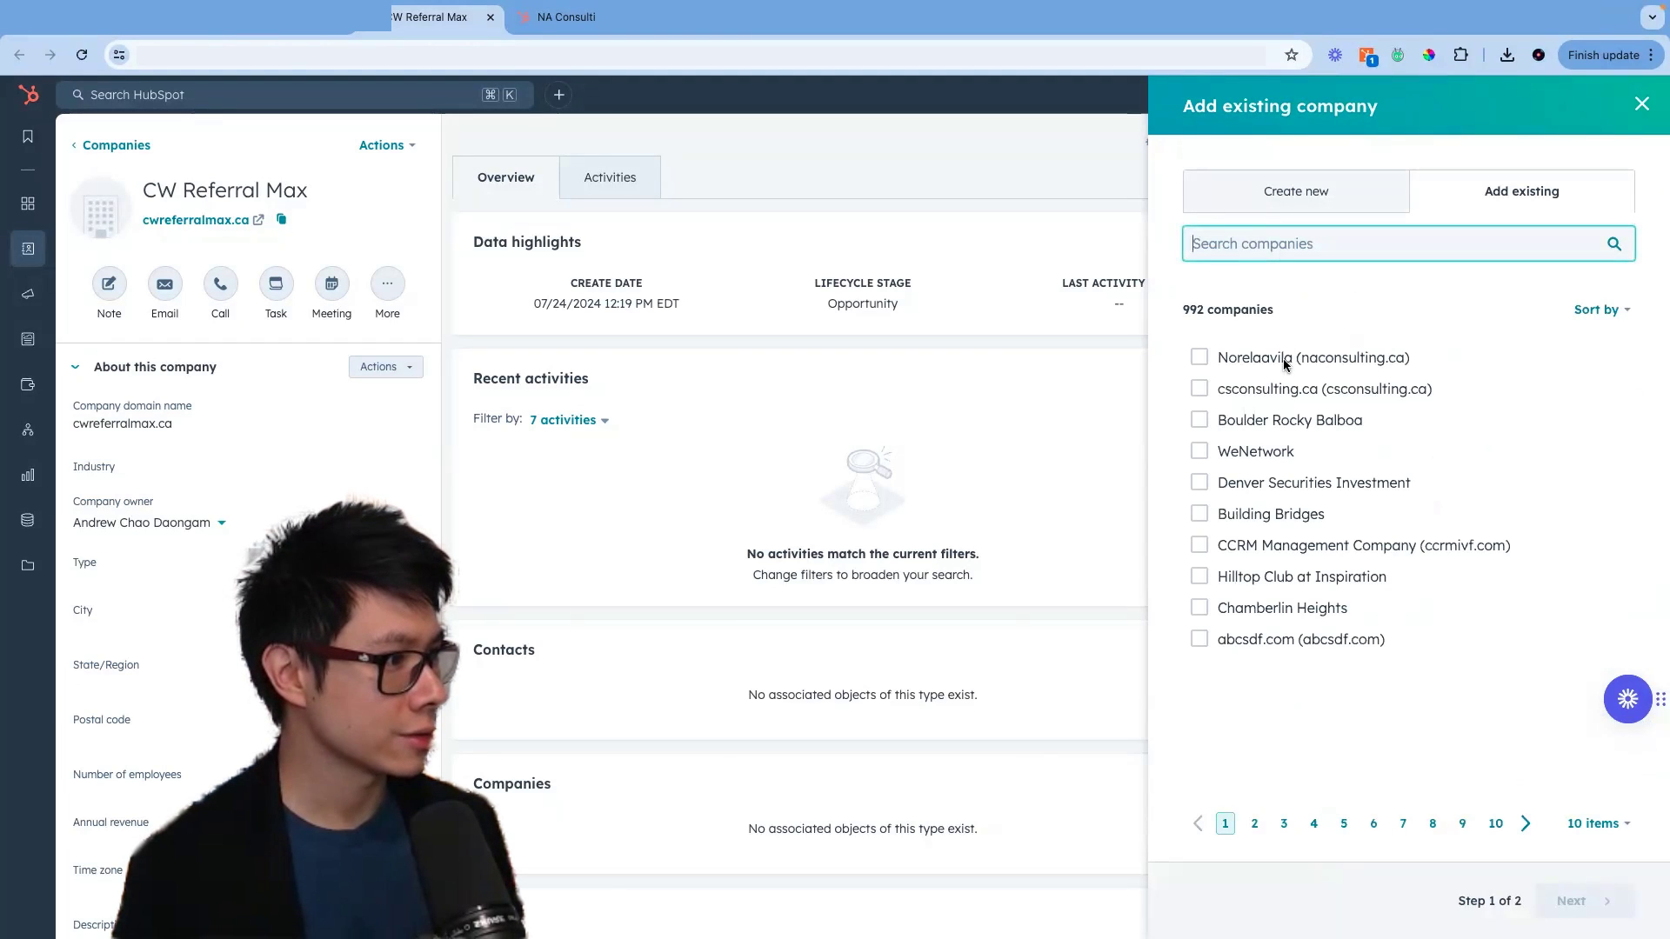
pyautogui.click(1284, 364)
pyautogui.click(1198, 389)
pyautogui.click(1576, 902)
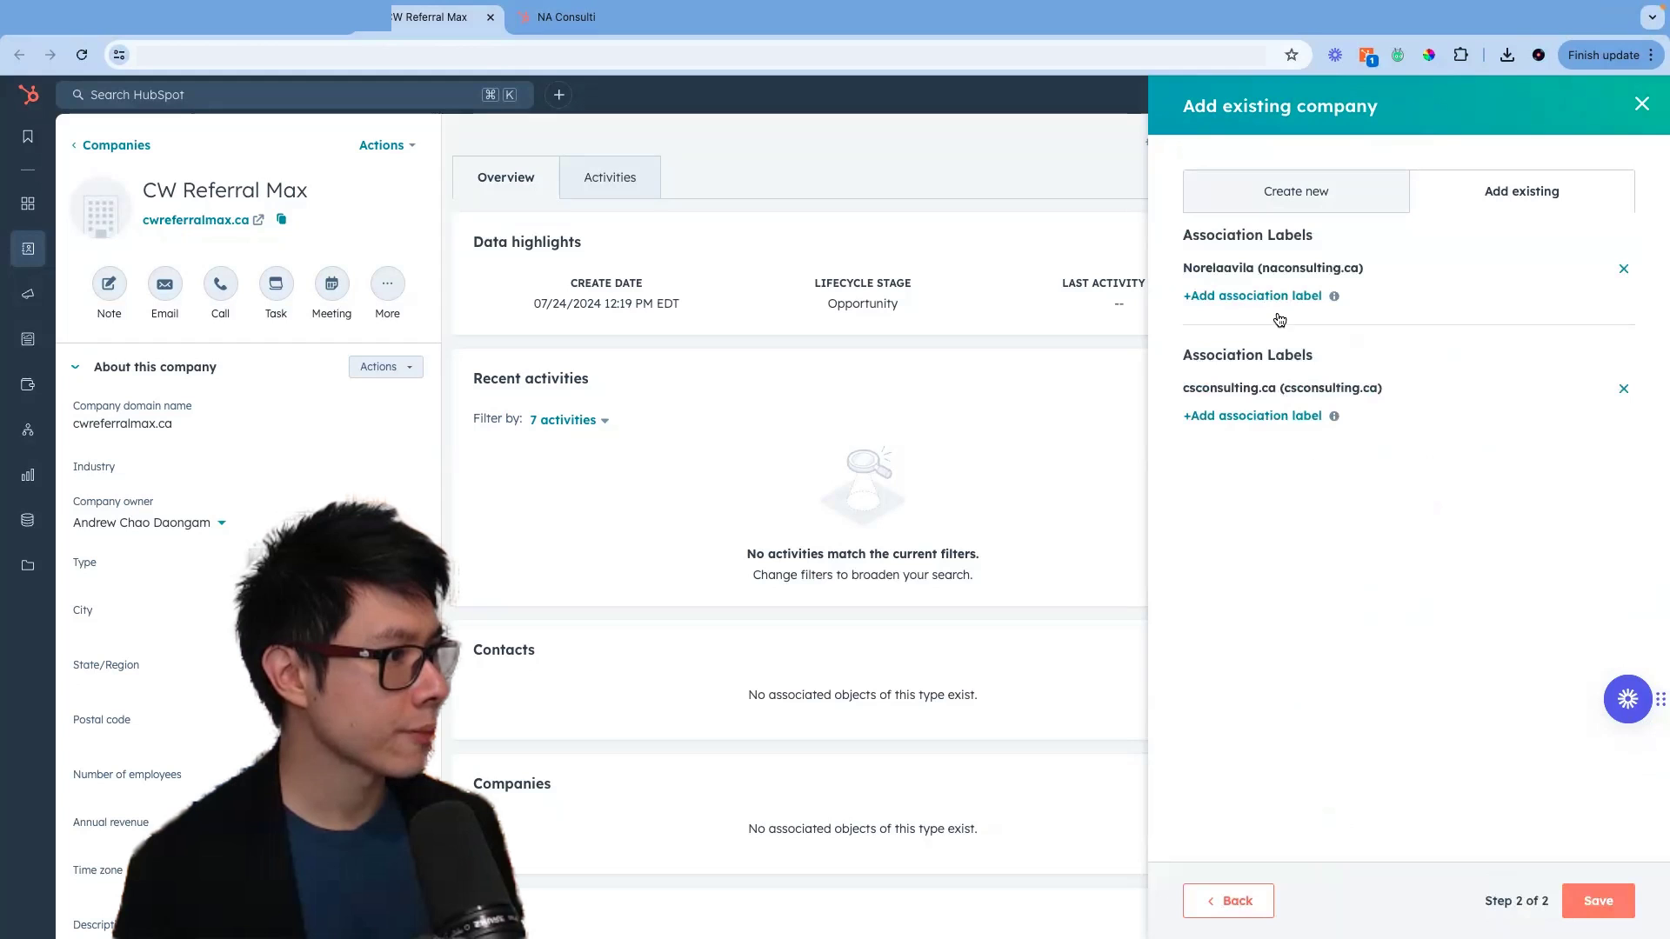
# - Assign the "Referee" association label to naconsulting.ca
pyautogui.click(1285, 300)
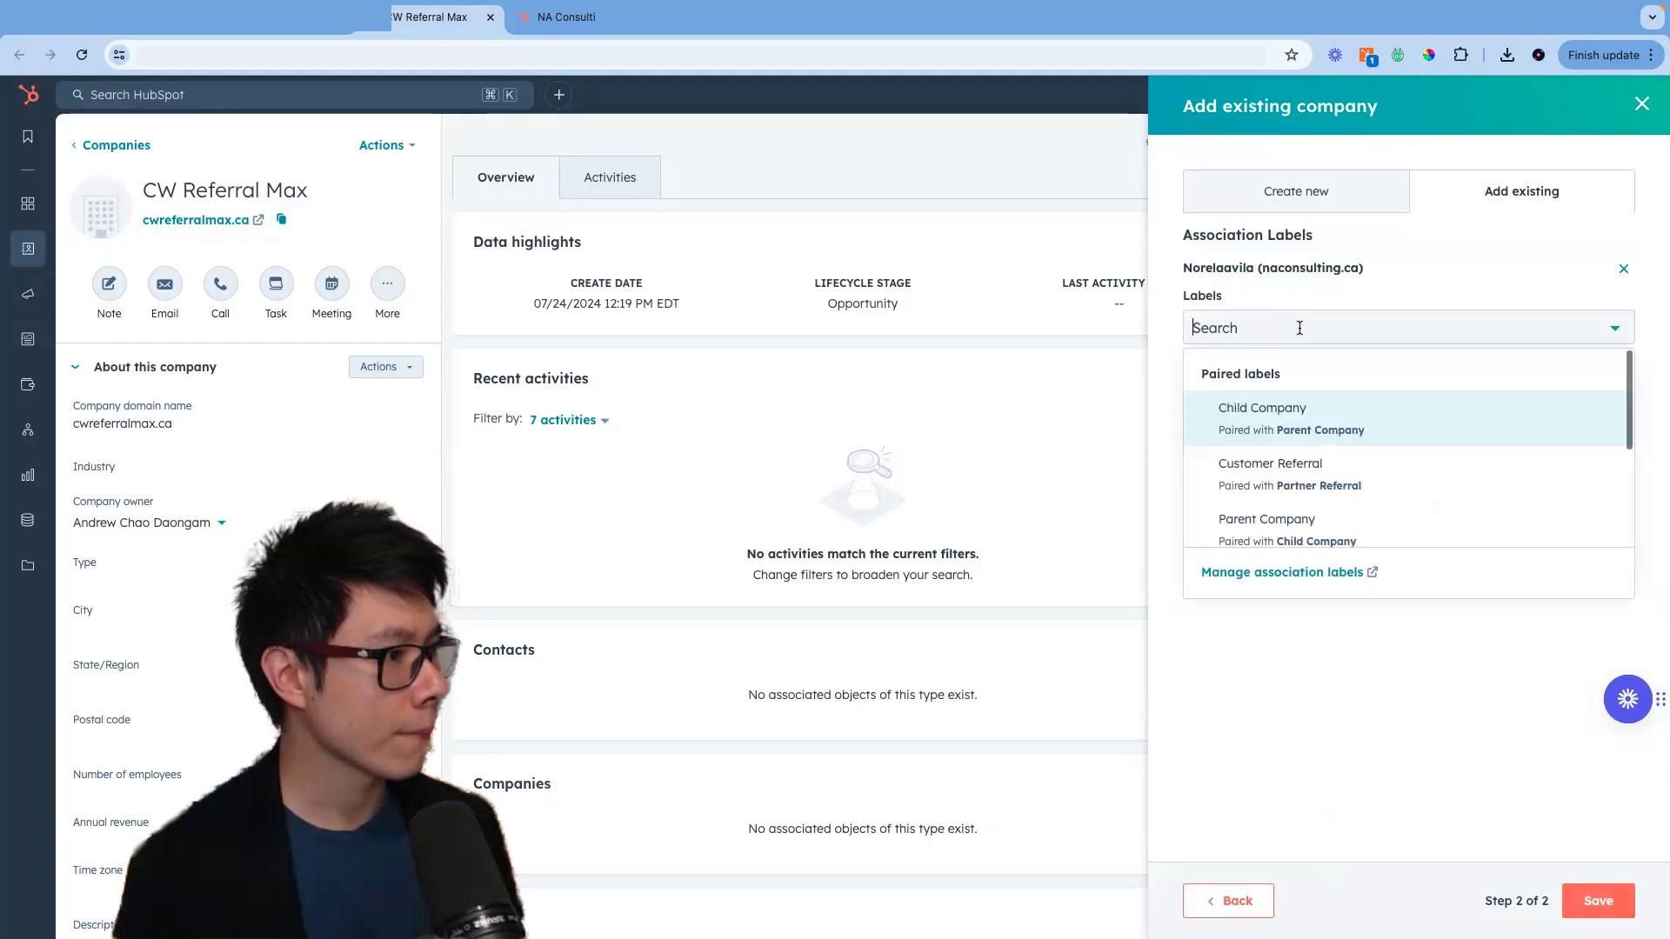
pyautogui.scroll(-3, 1354, 455)
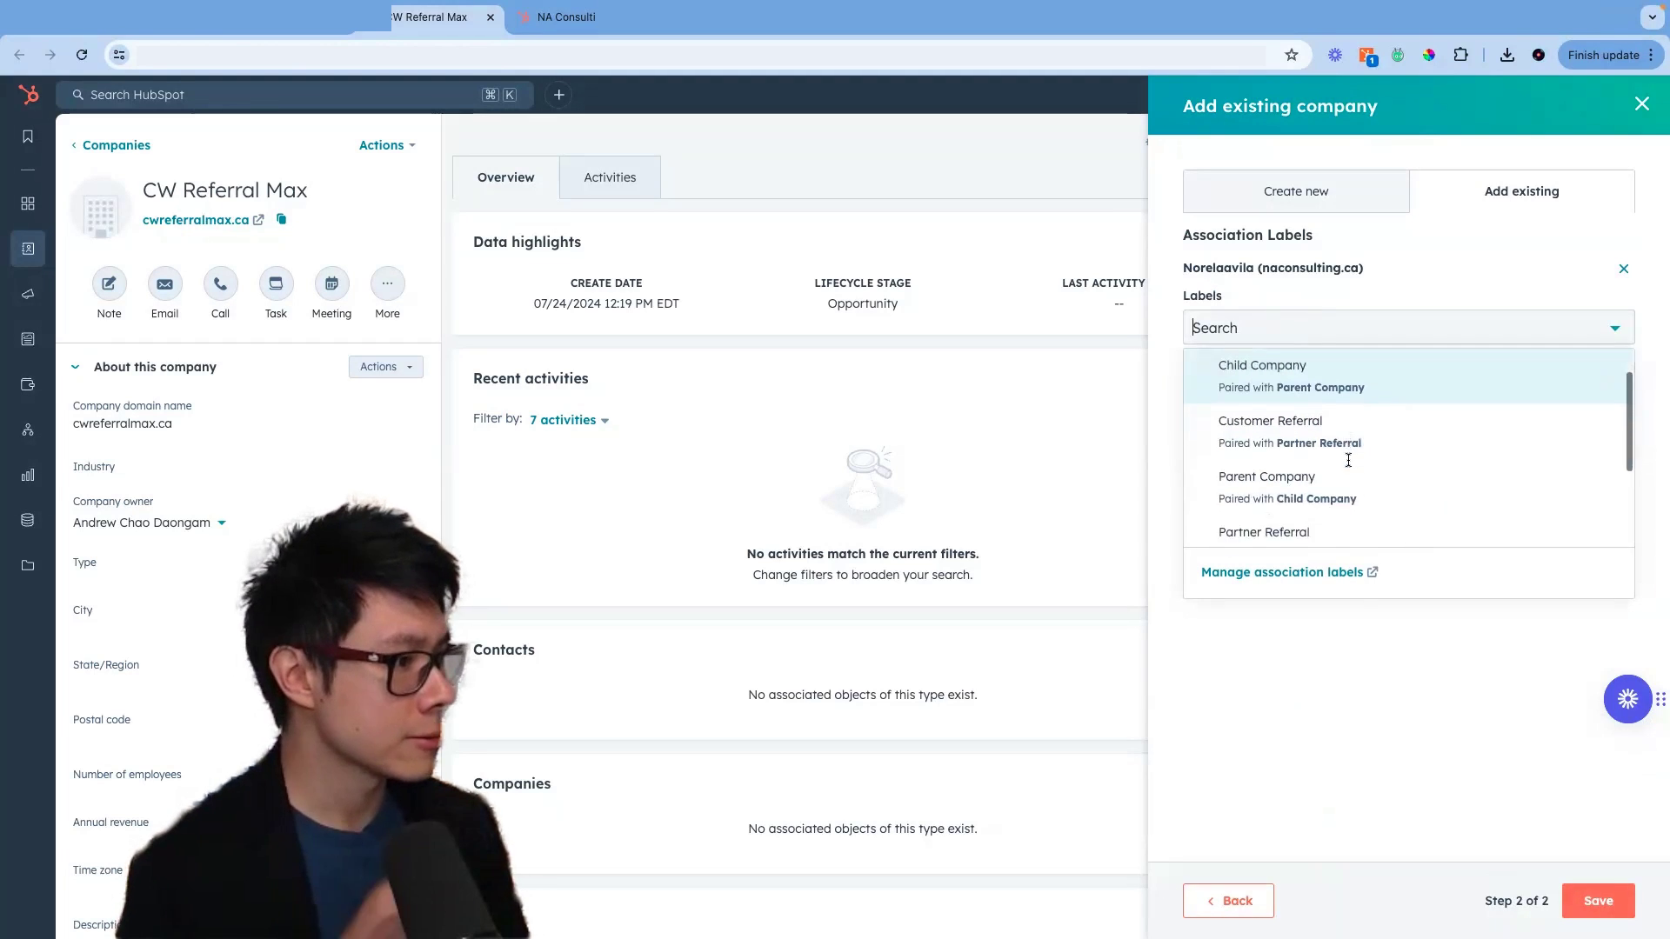
pyautogui.scroll(-1, 1348, 454)
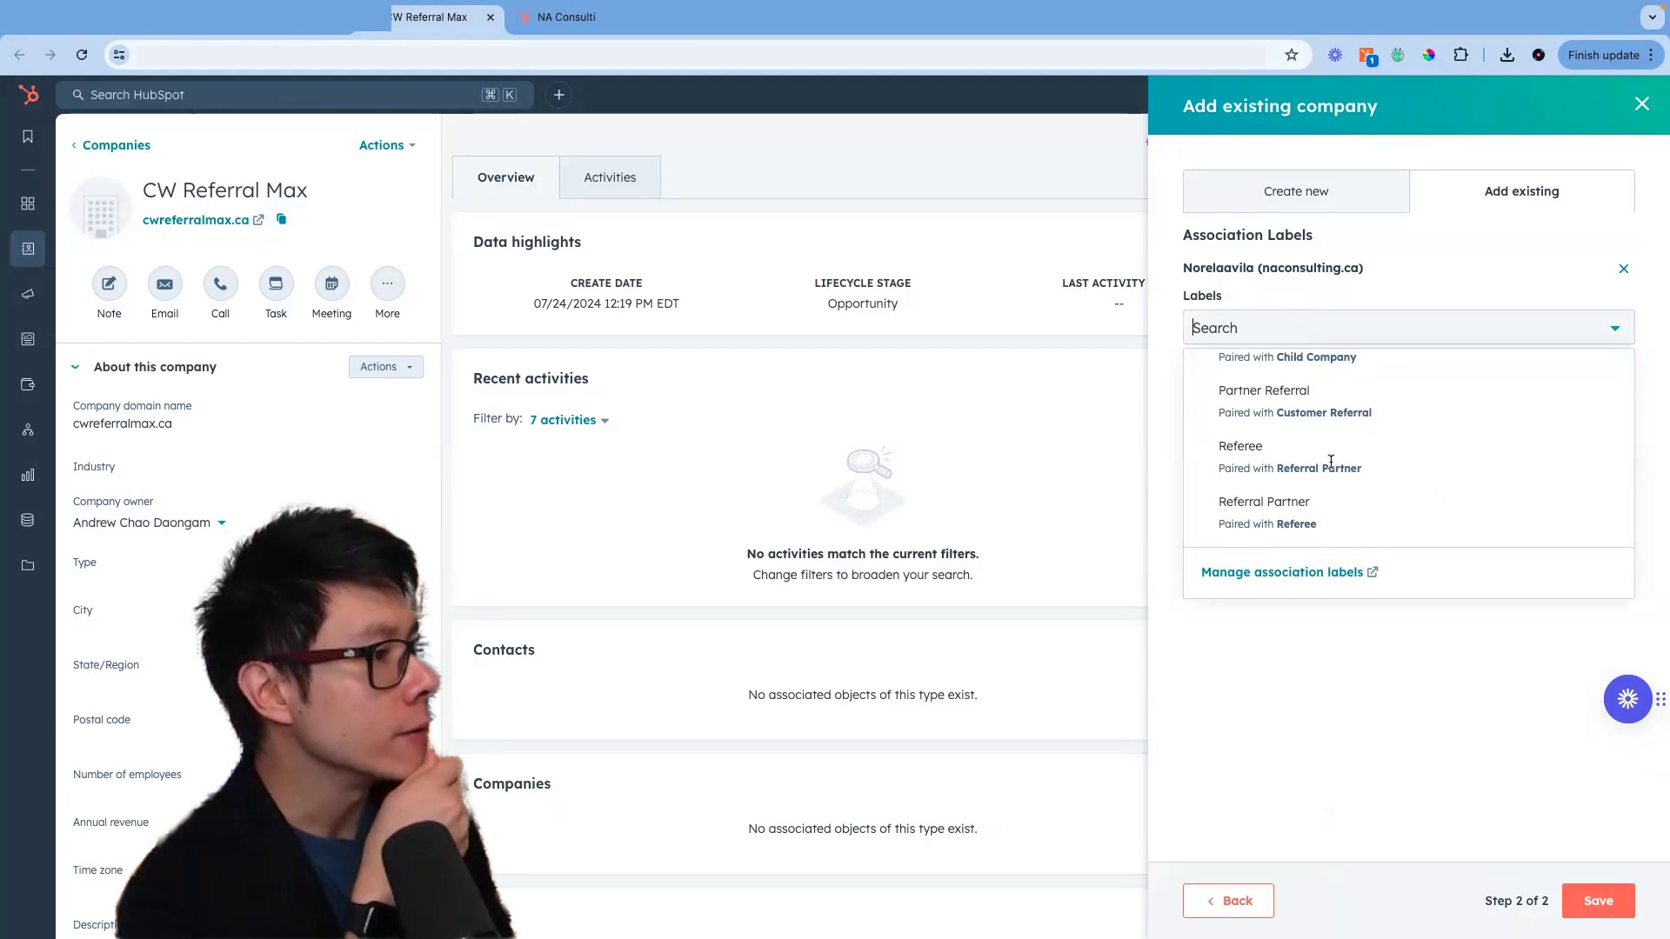
pyautogui.click(1264, 459)
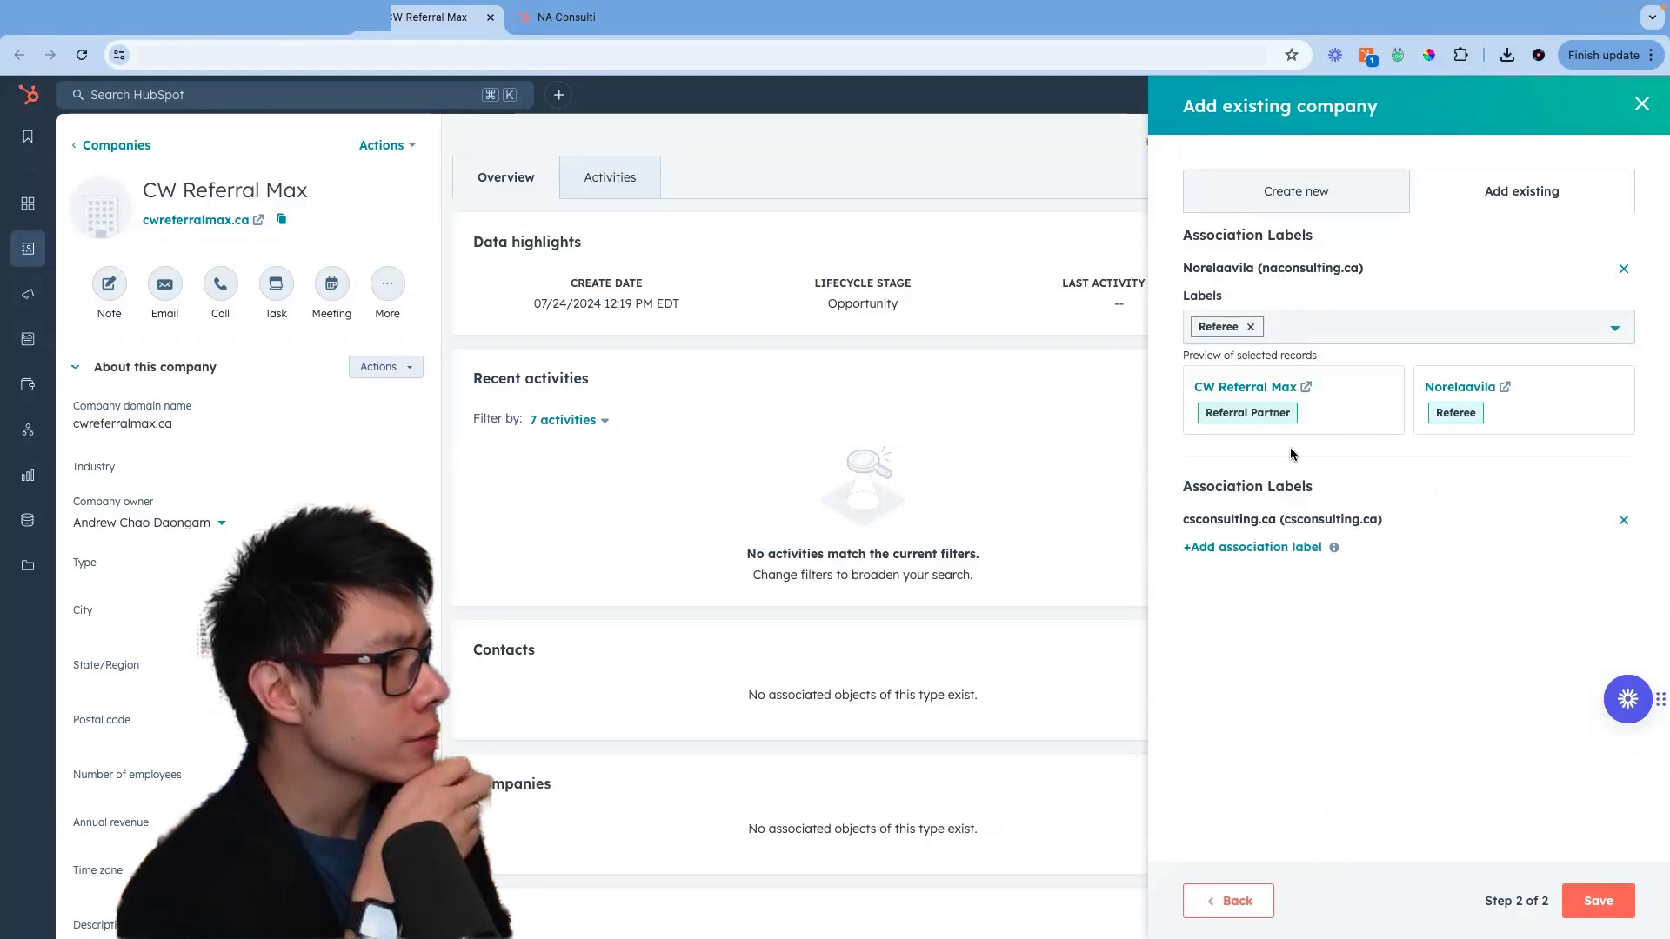
# - Assign the "Referee" label to csconsulting.ca and save both company associations
pyautogui.click(1258, 545)
pyautogui.click(1264, 574)
pyautogui.scroll(-3, 1270, 644)
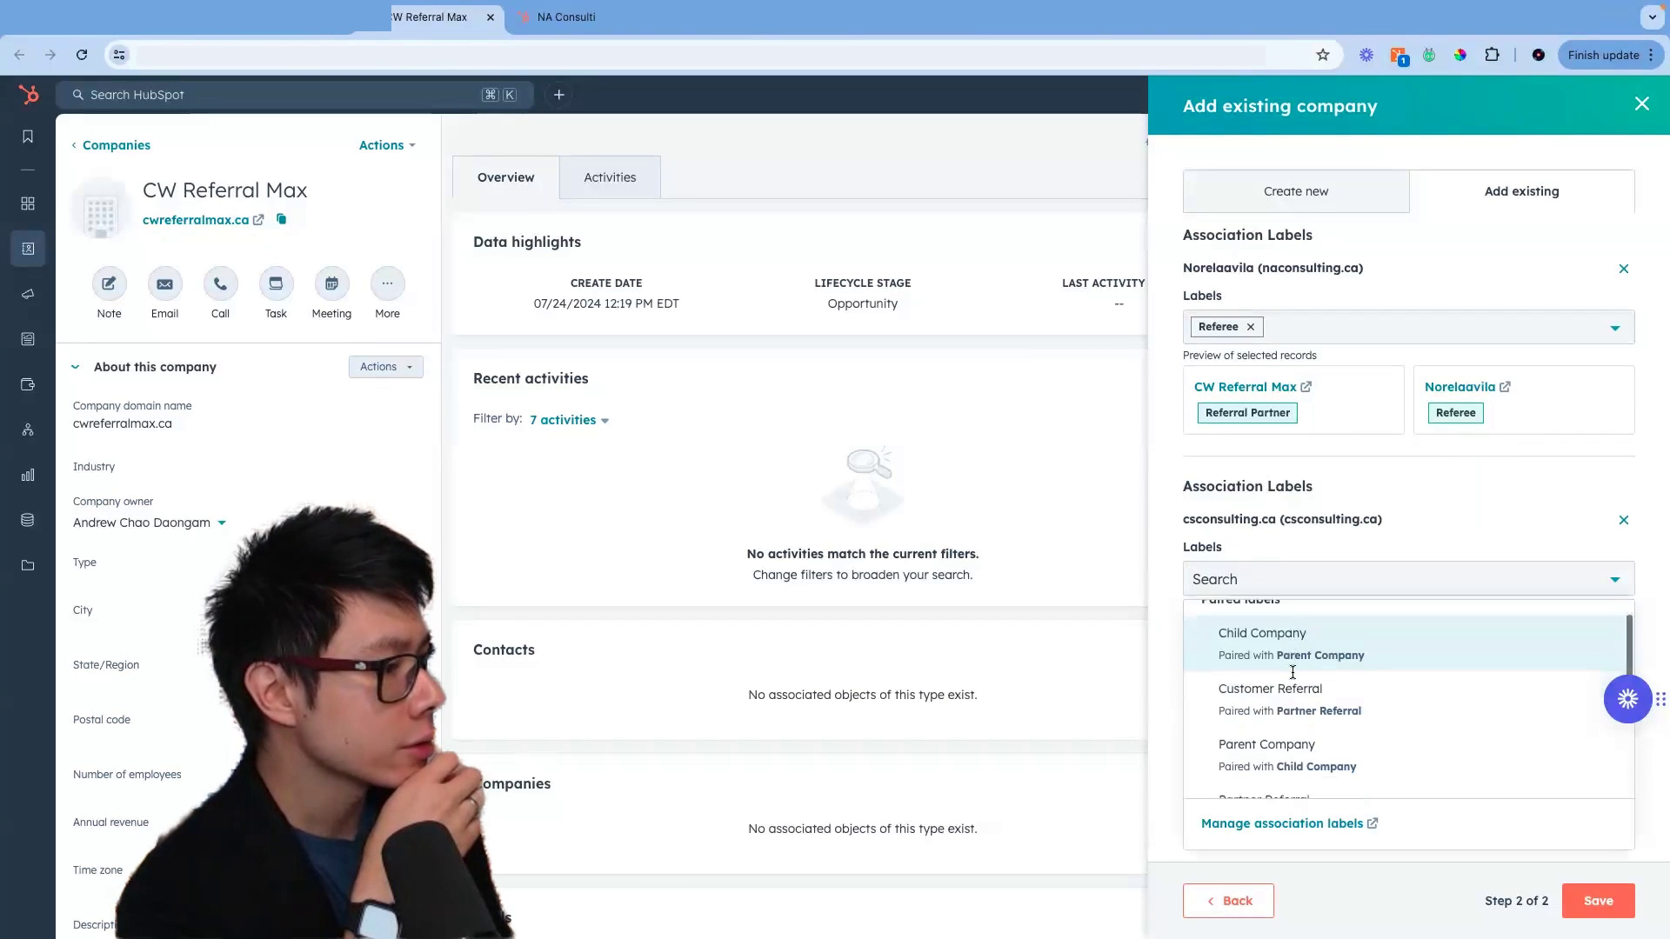
pyautogui.click(1291, 713)
pyautogui.click(1174, 667)
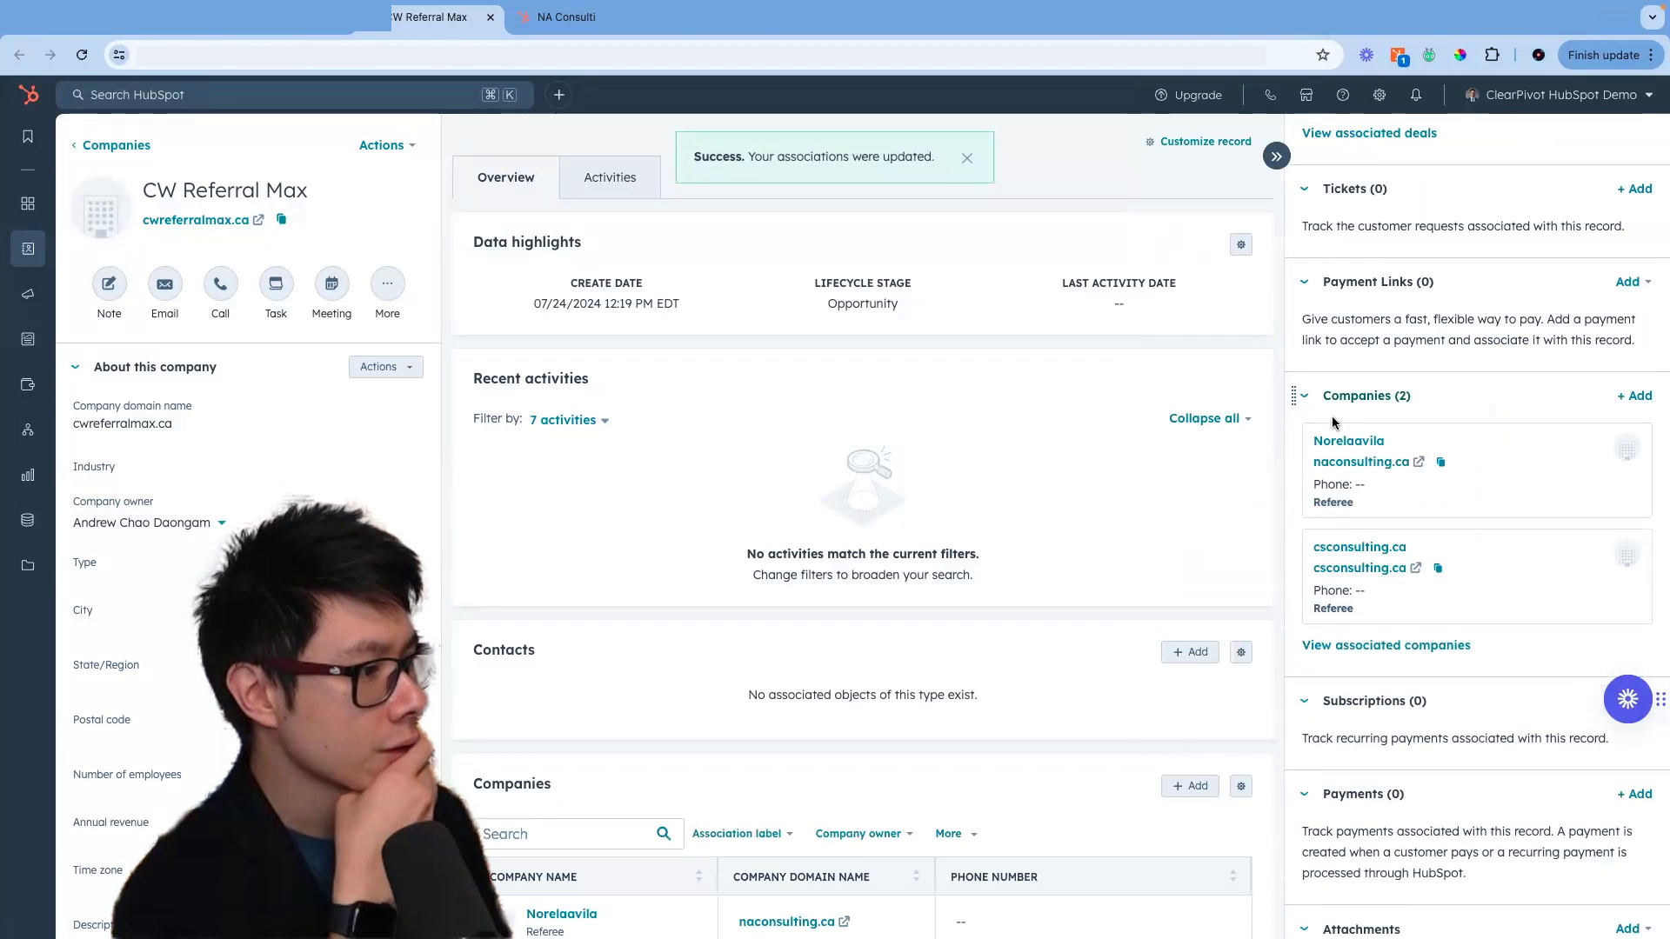
# - Open the naconsulting.ca company record, and review the company association labels on the NA Consulting deal record
pyautogui.scroll(-1, 1530, 536)
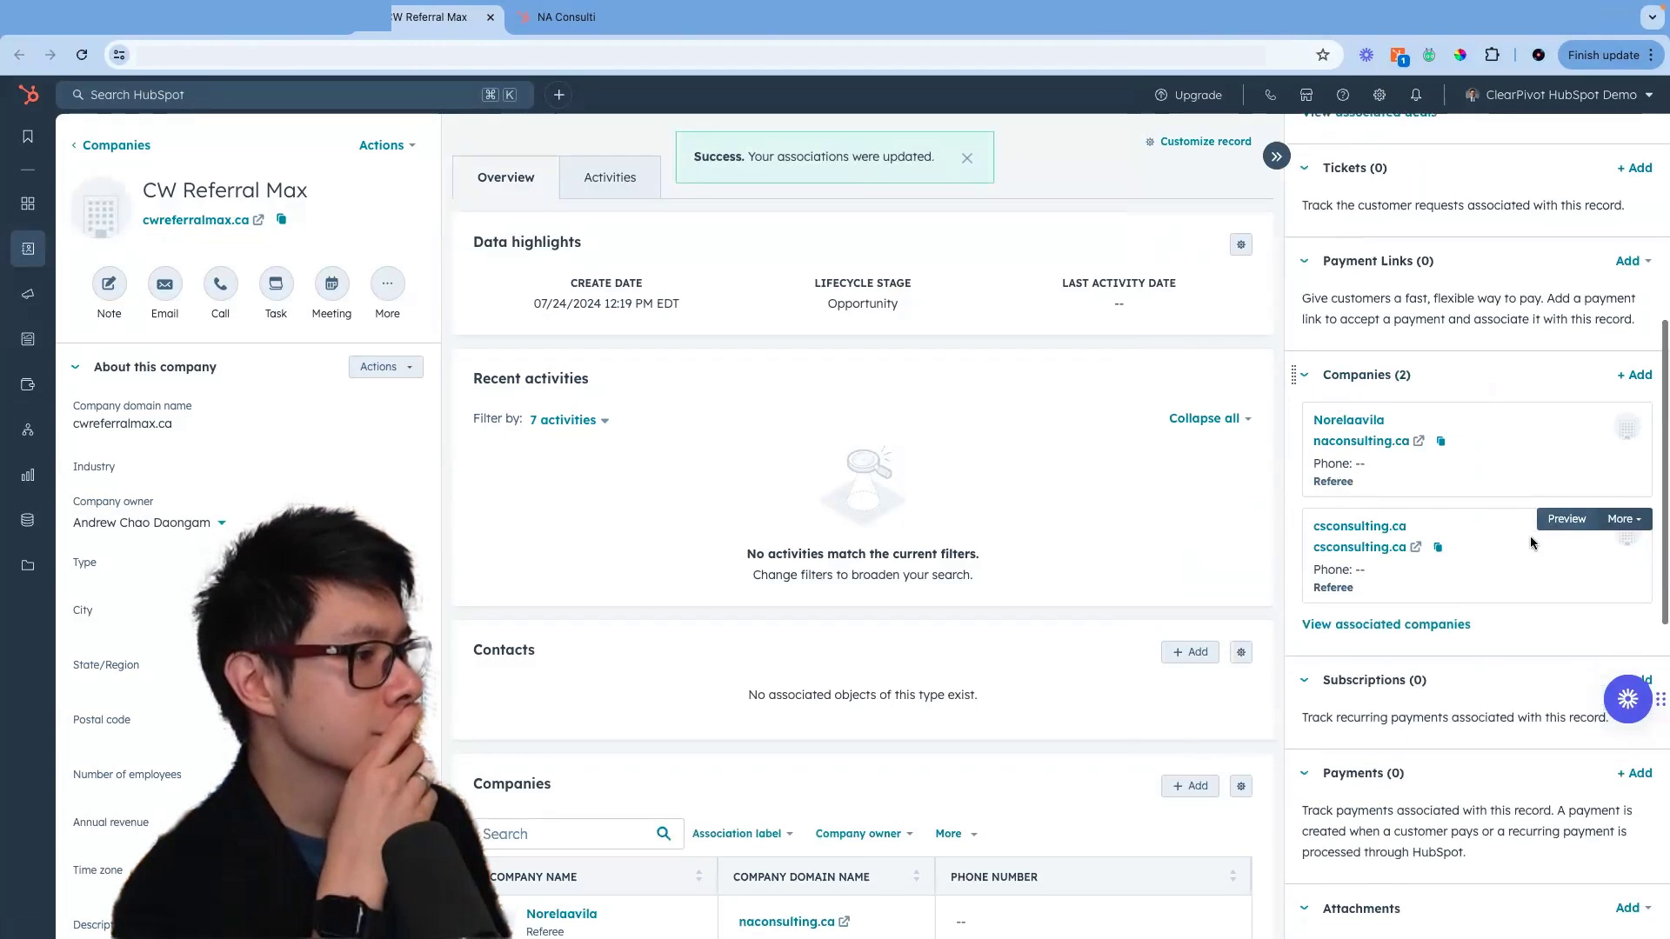
pyautogui.click(1340, 410)
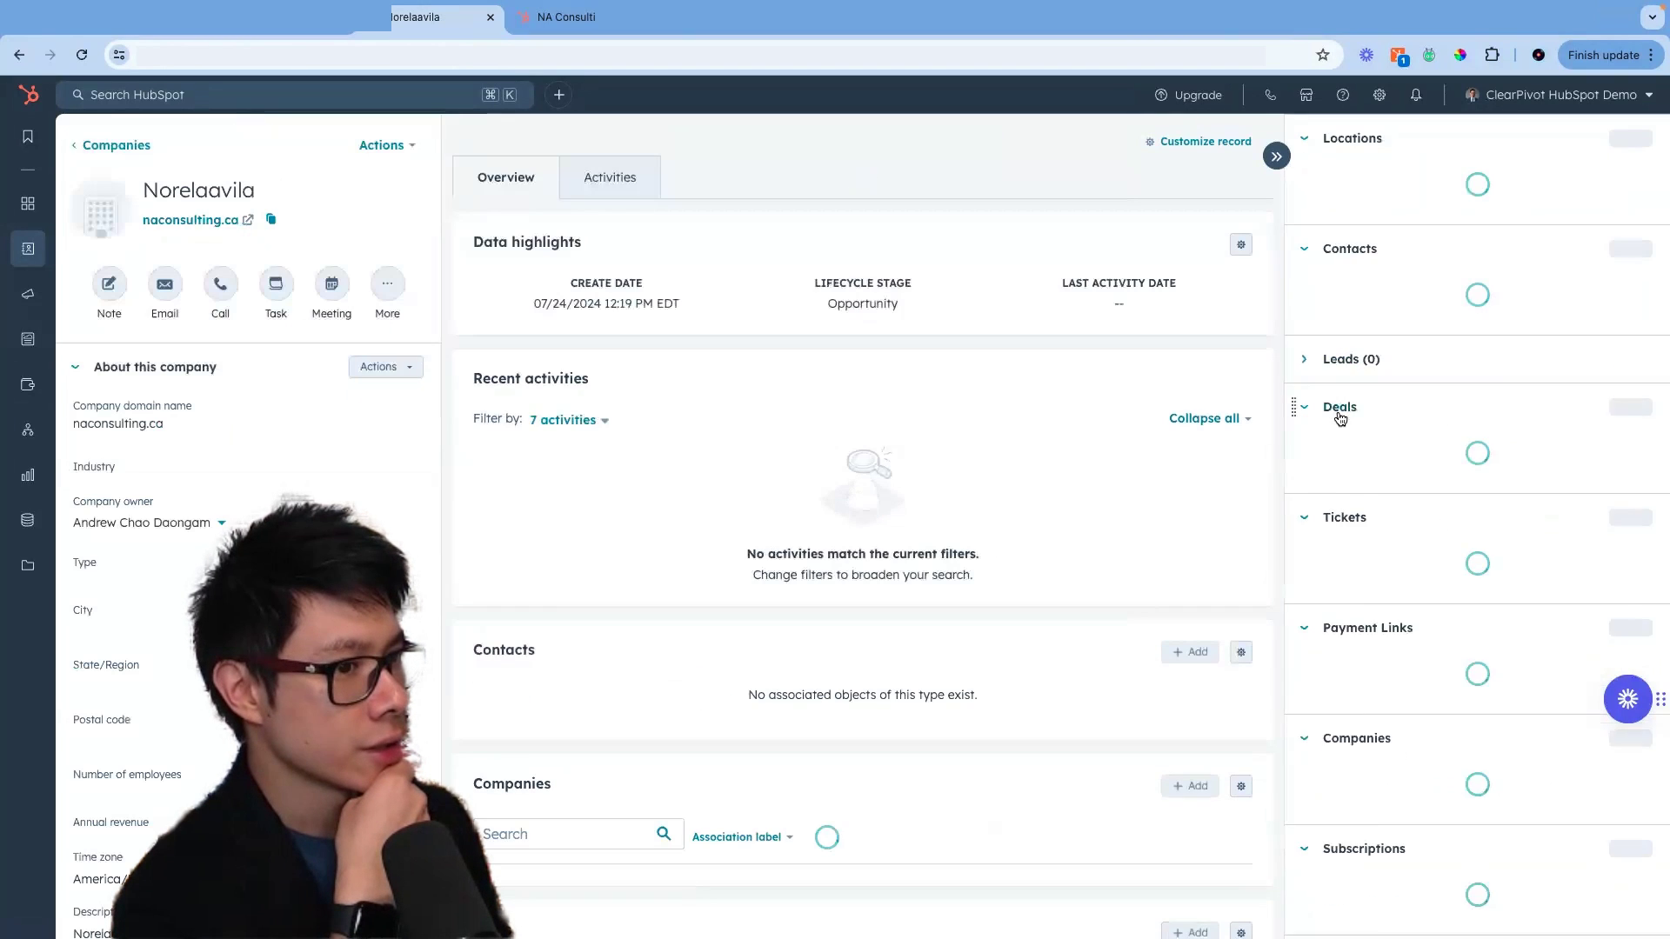
pyautogui.click(1340, 418)
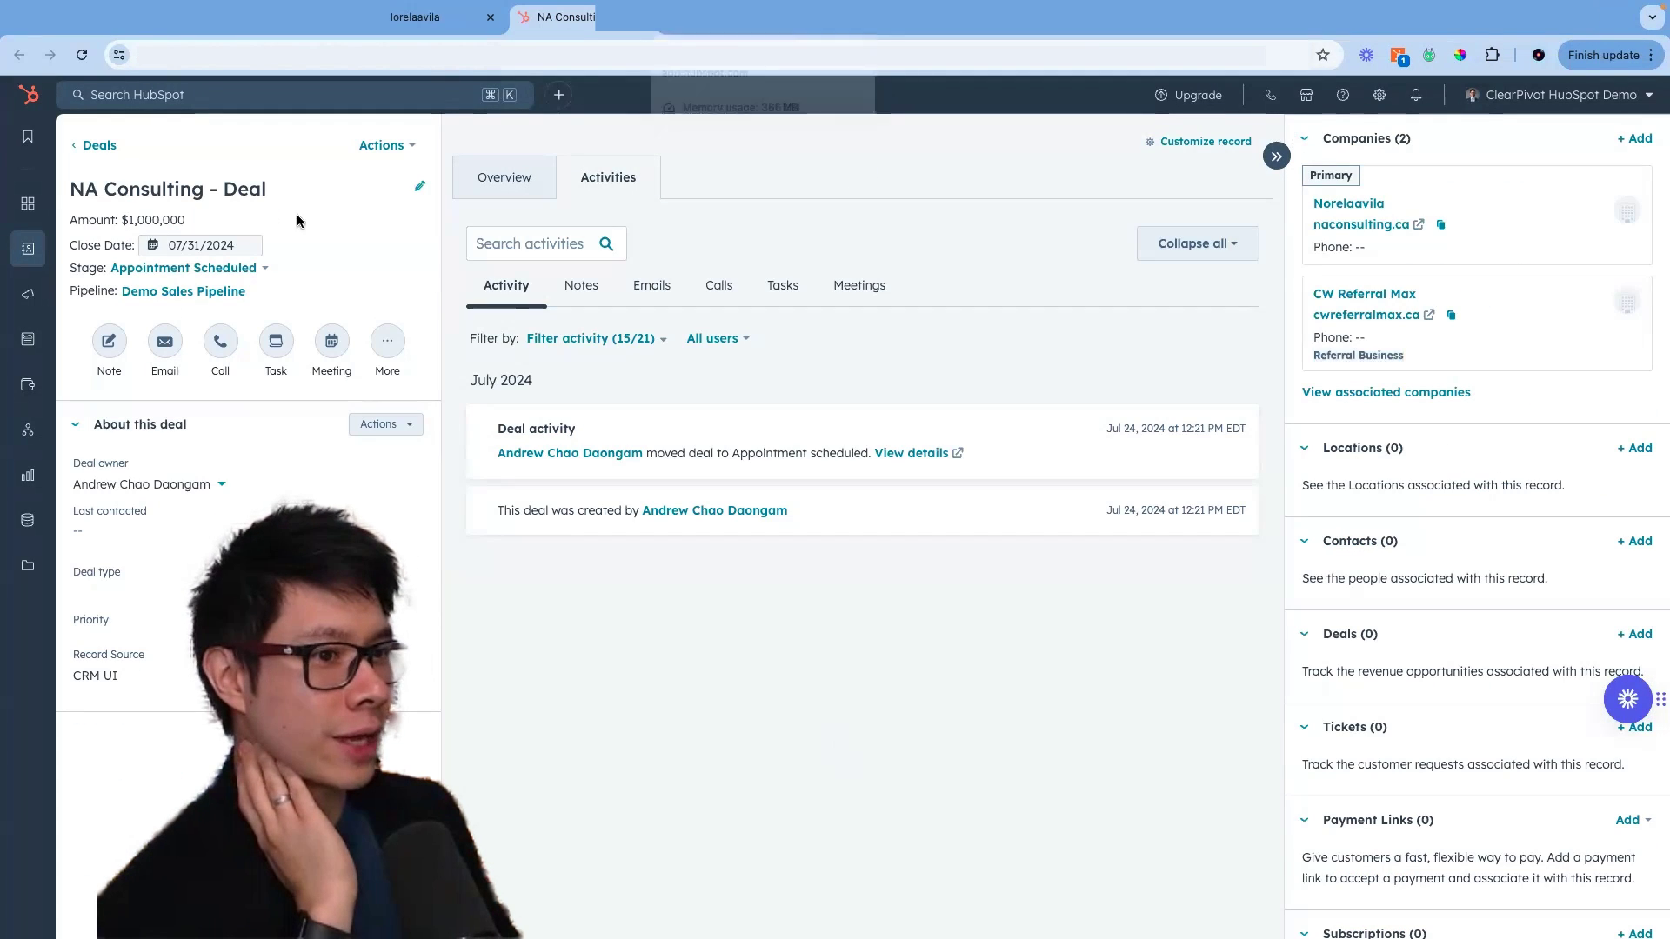
pyautogui.scroll(-10, 1444, 626)
pyautogui.scroll(10, 1469, 673)
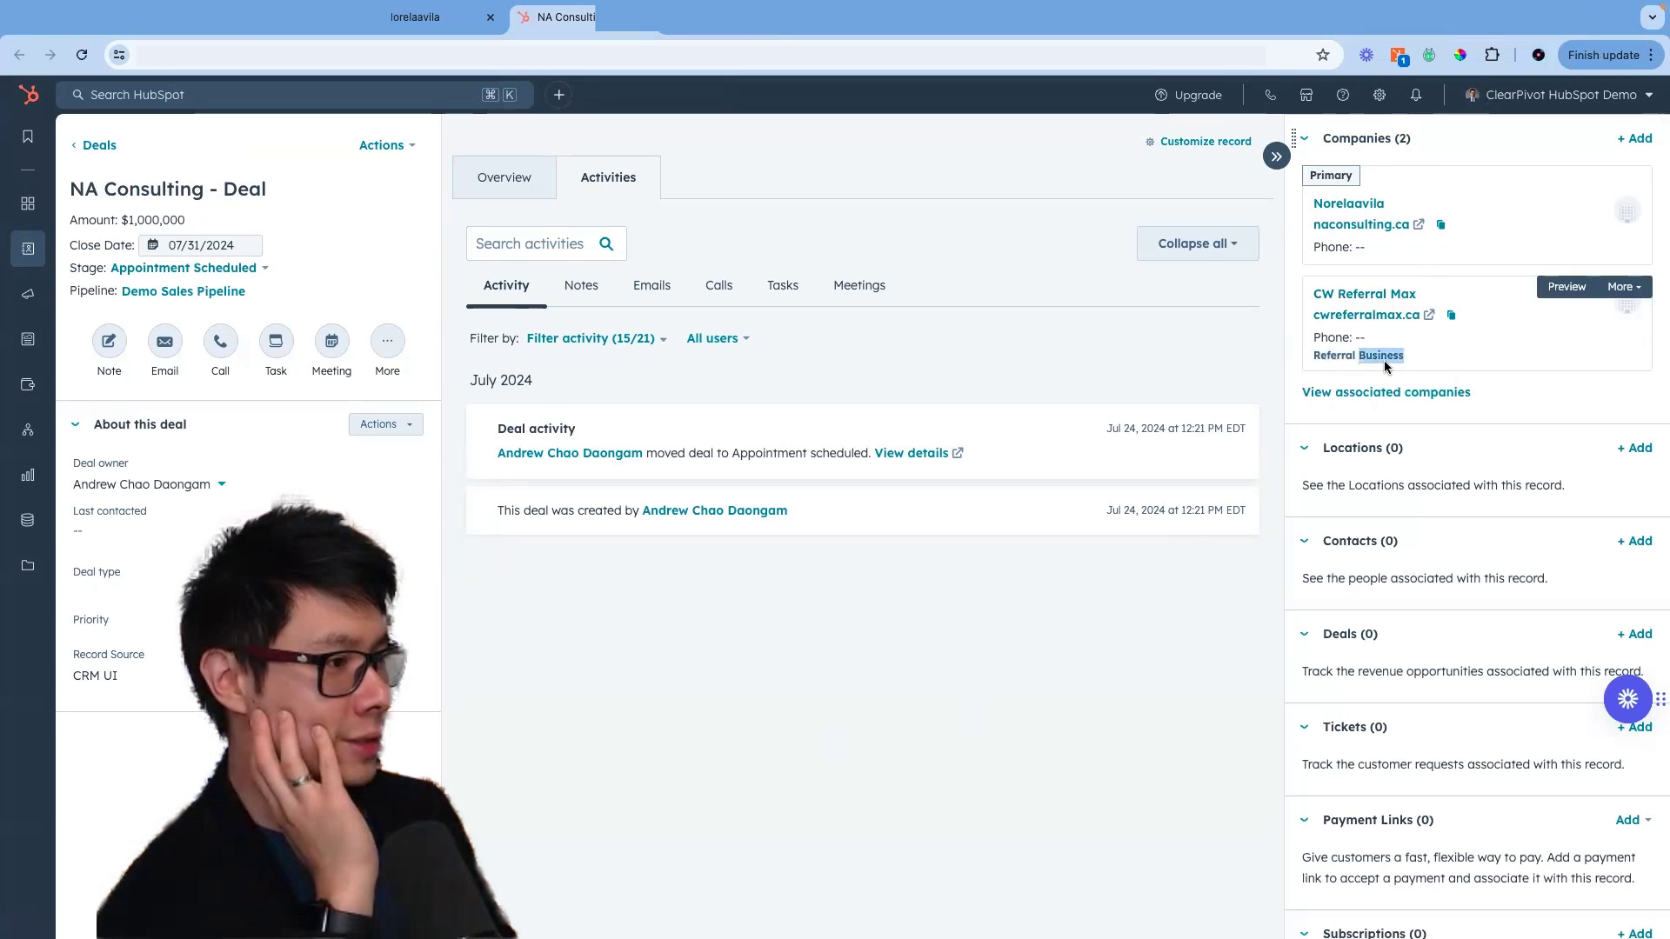
# - Open CW Referral Max from the deal and review the labels on its associated deals and companies
pyautogui.click(1379, 296)
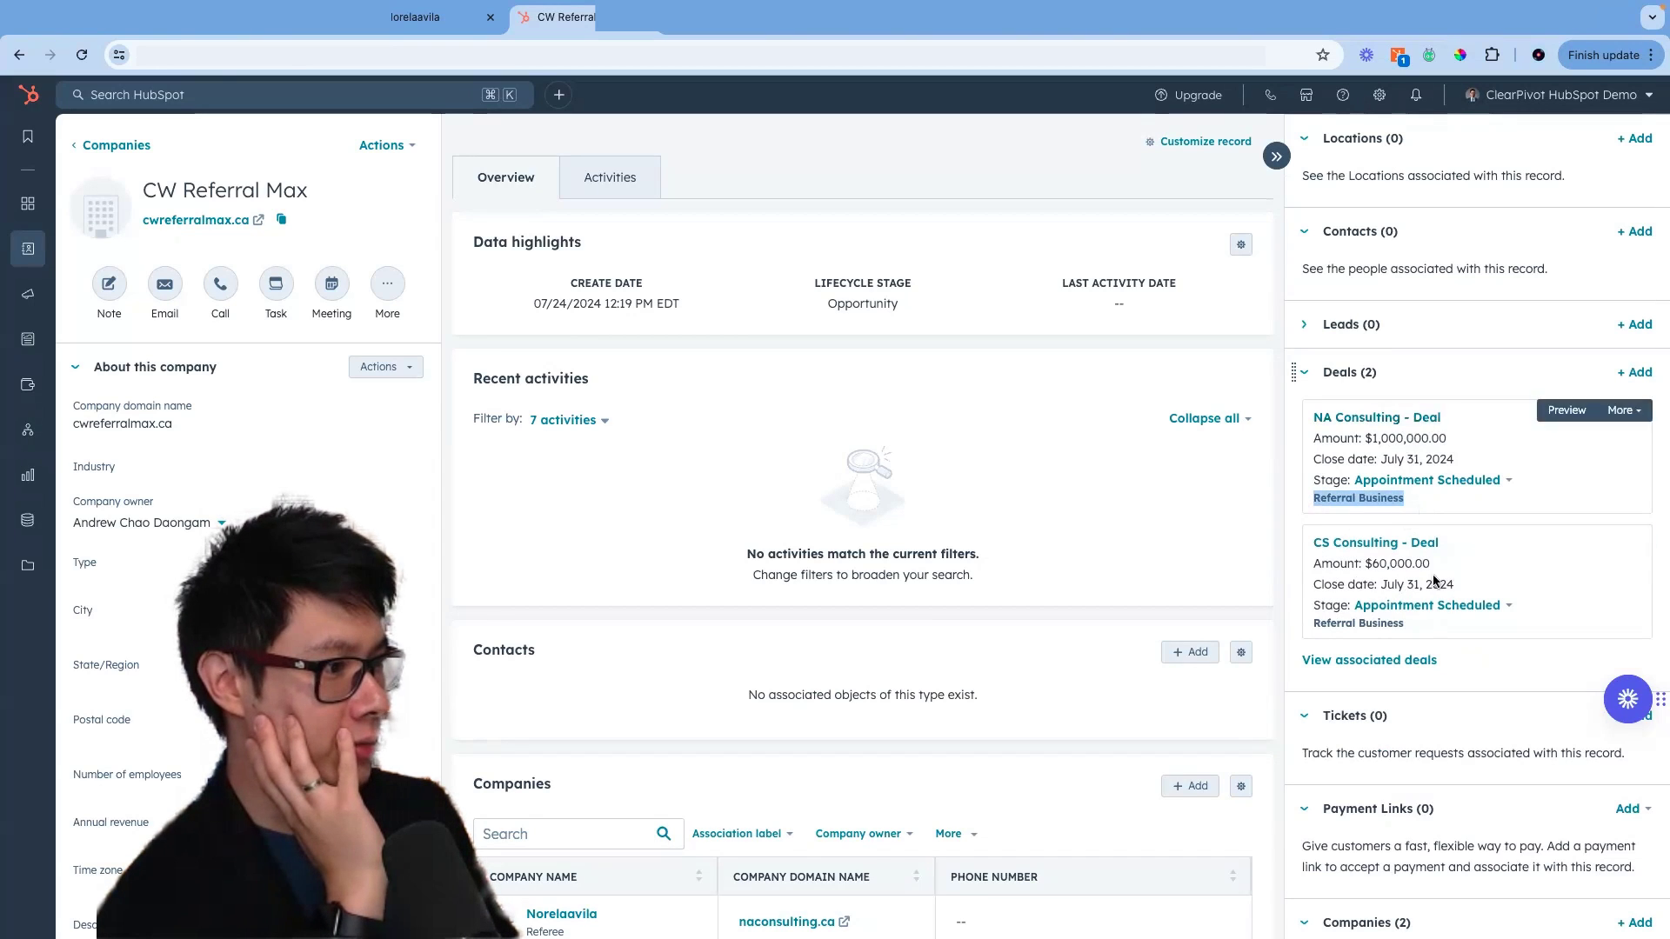
pyautogui.scroll(-4, 1407, 421)
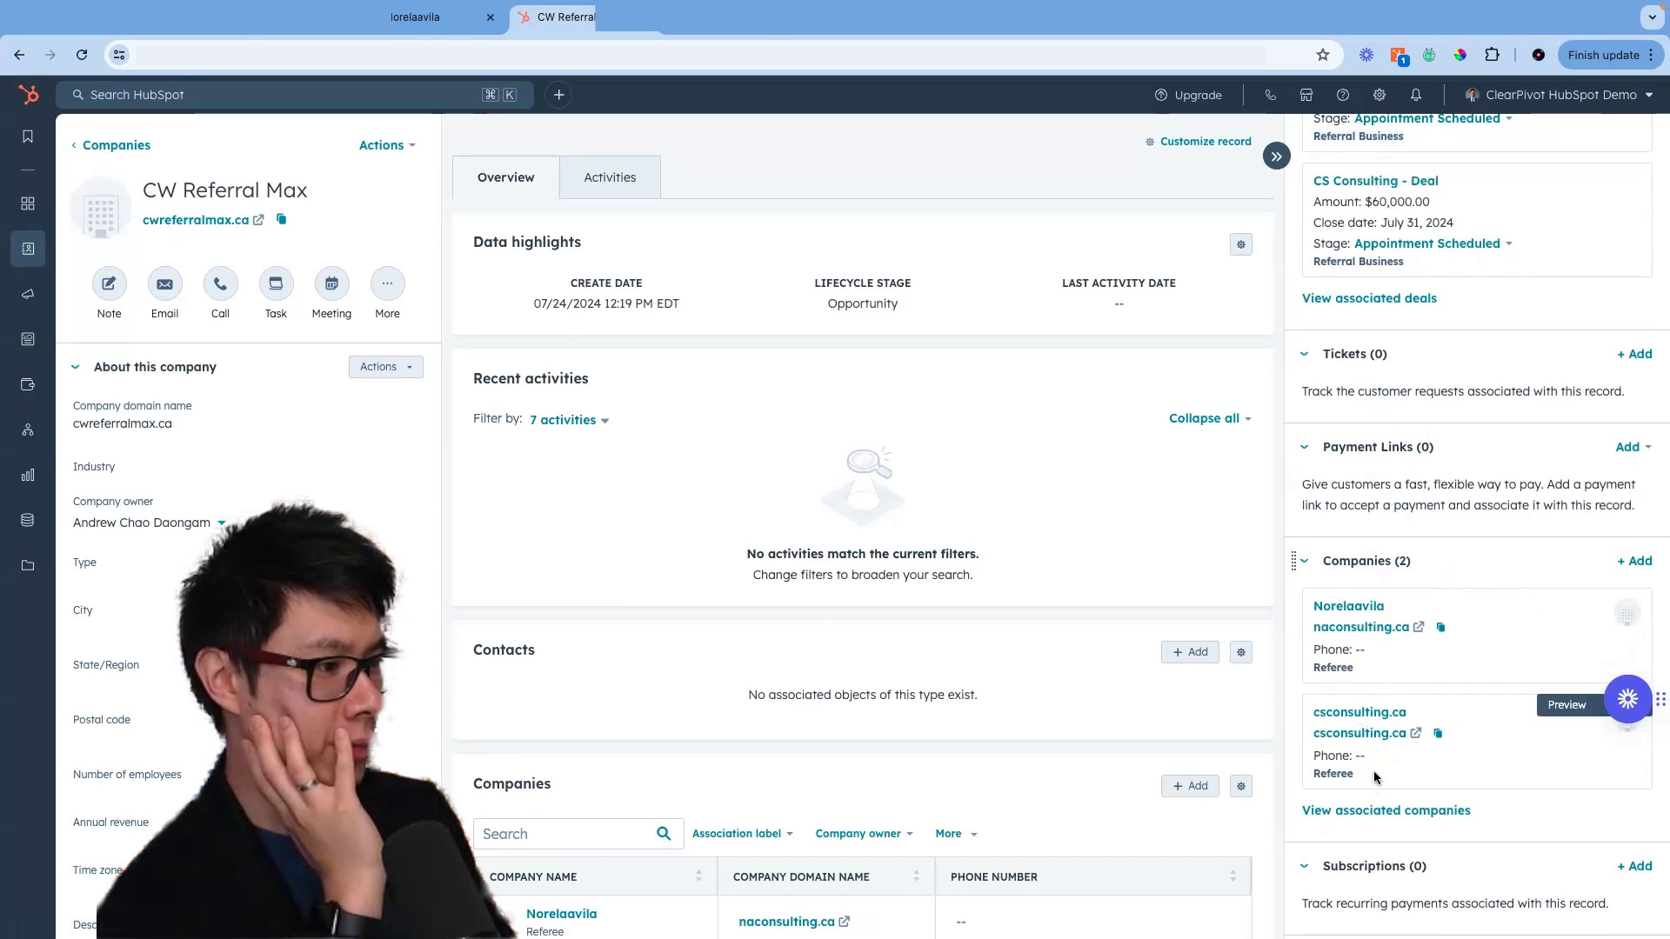
pyautogui.scroll(2, 1374, 777)
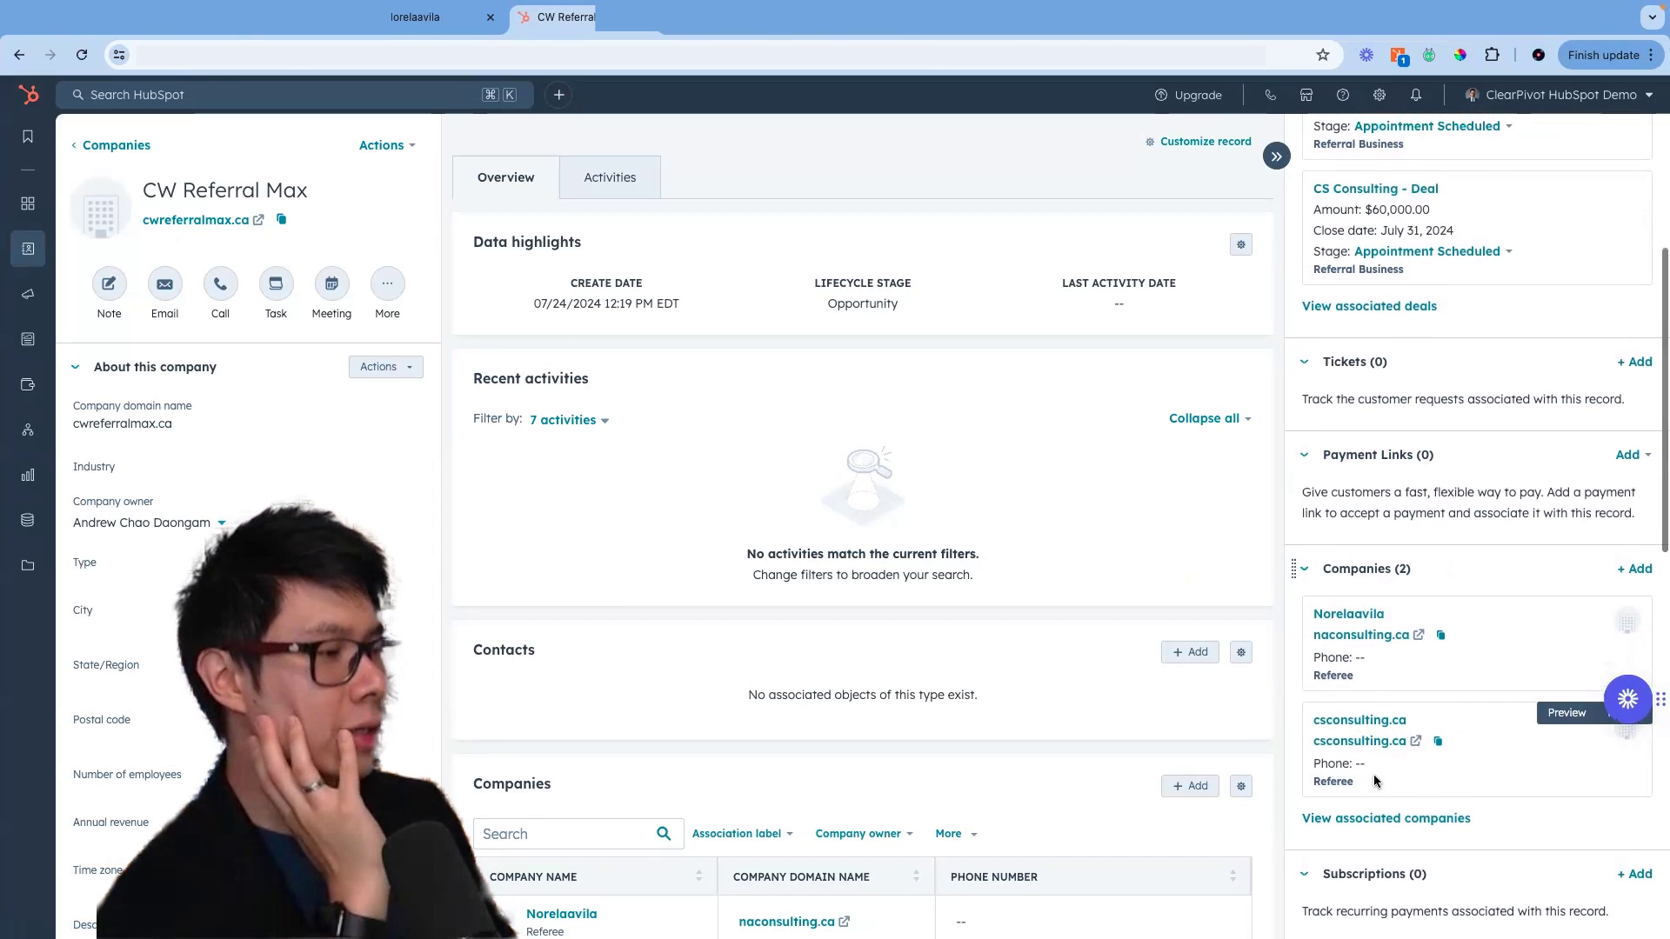
pyautogui.scroll(2, 1374, 778)
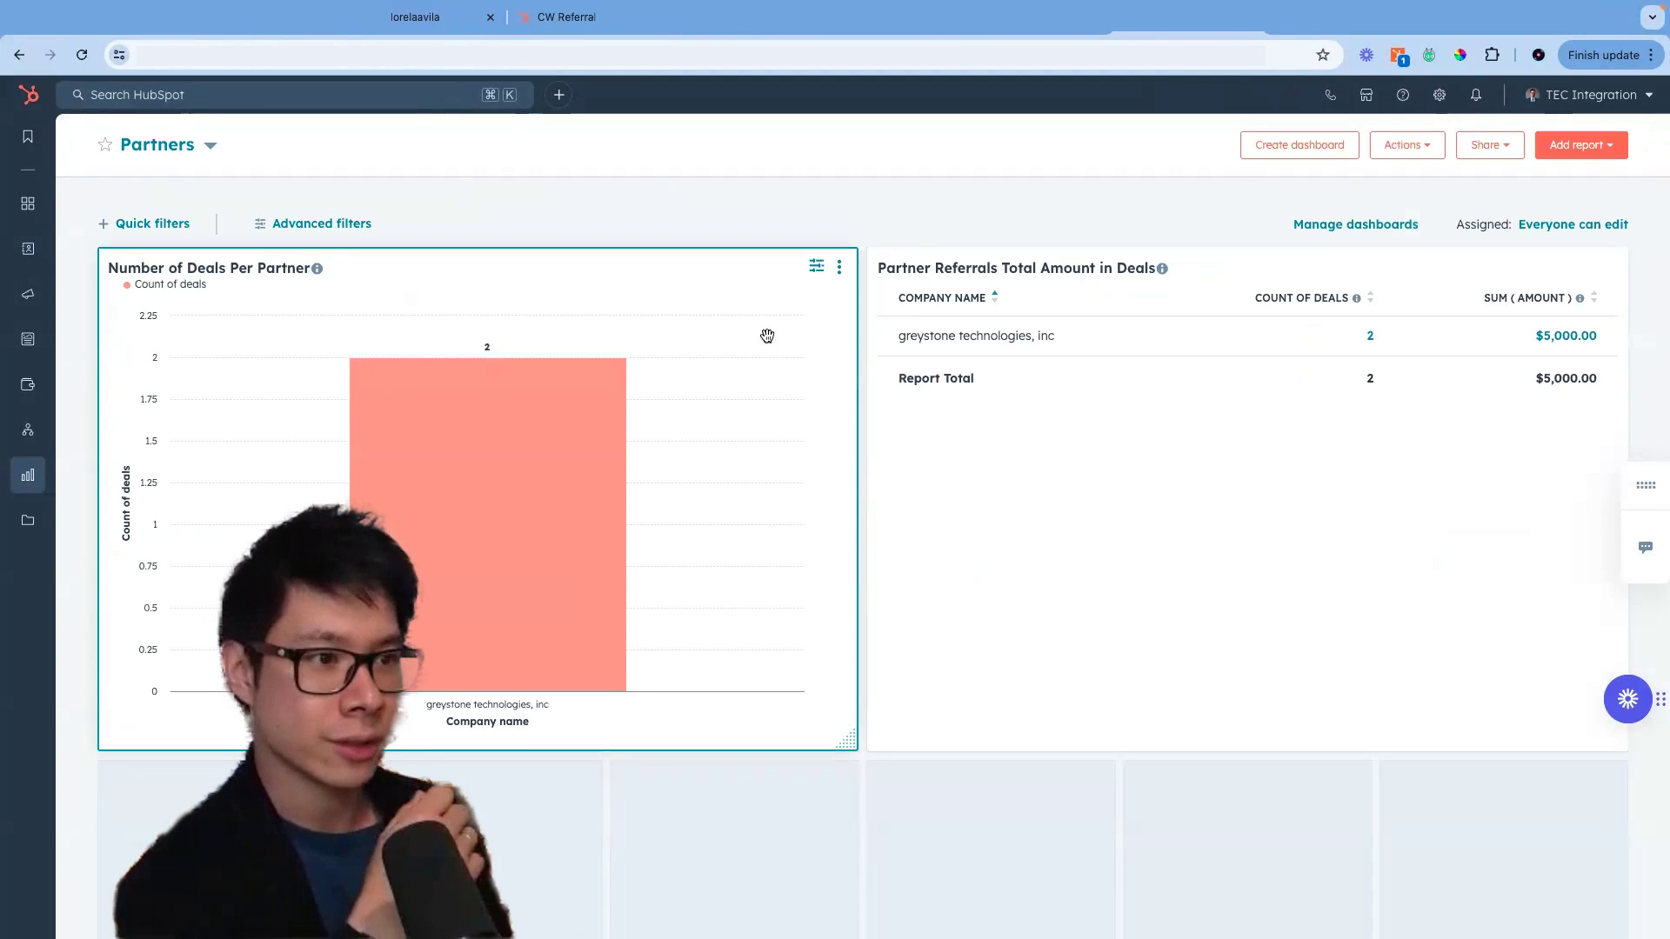
# - Return to the naconsulting.ca company record and examine the labels on its associated deal and referral partner
pyautogui.click(382, 18)
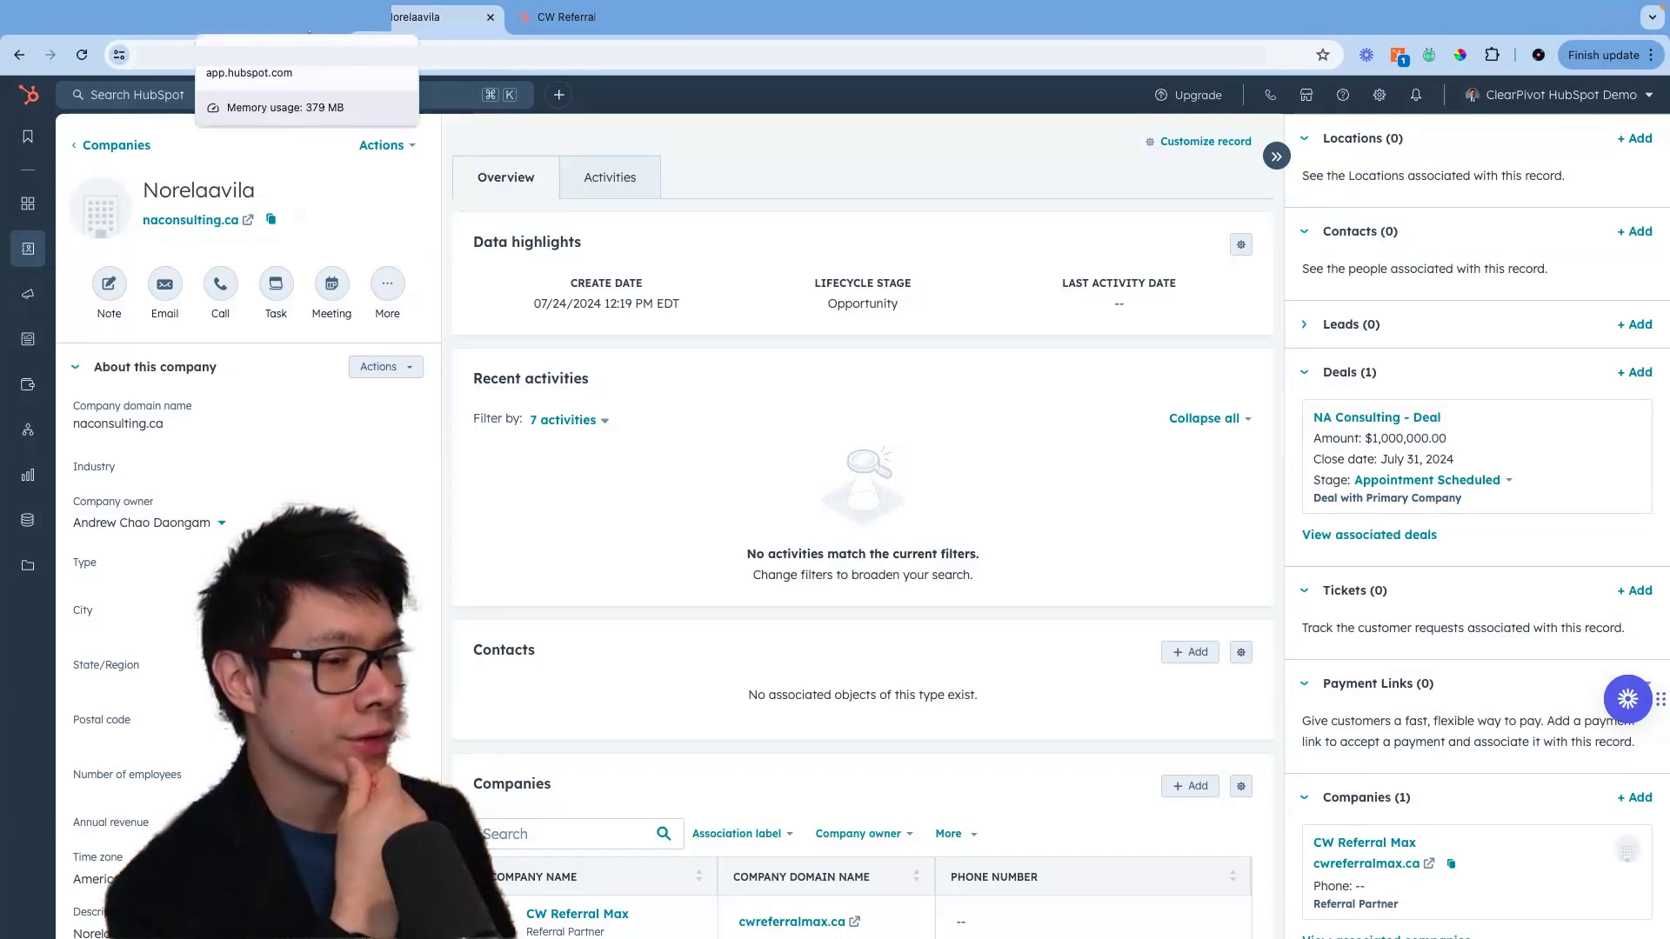
pyautogui.scroll(-1, 902, 396)
pyautogui.scroll(1, 901, 412)
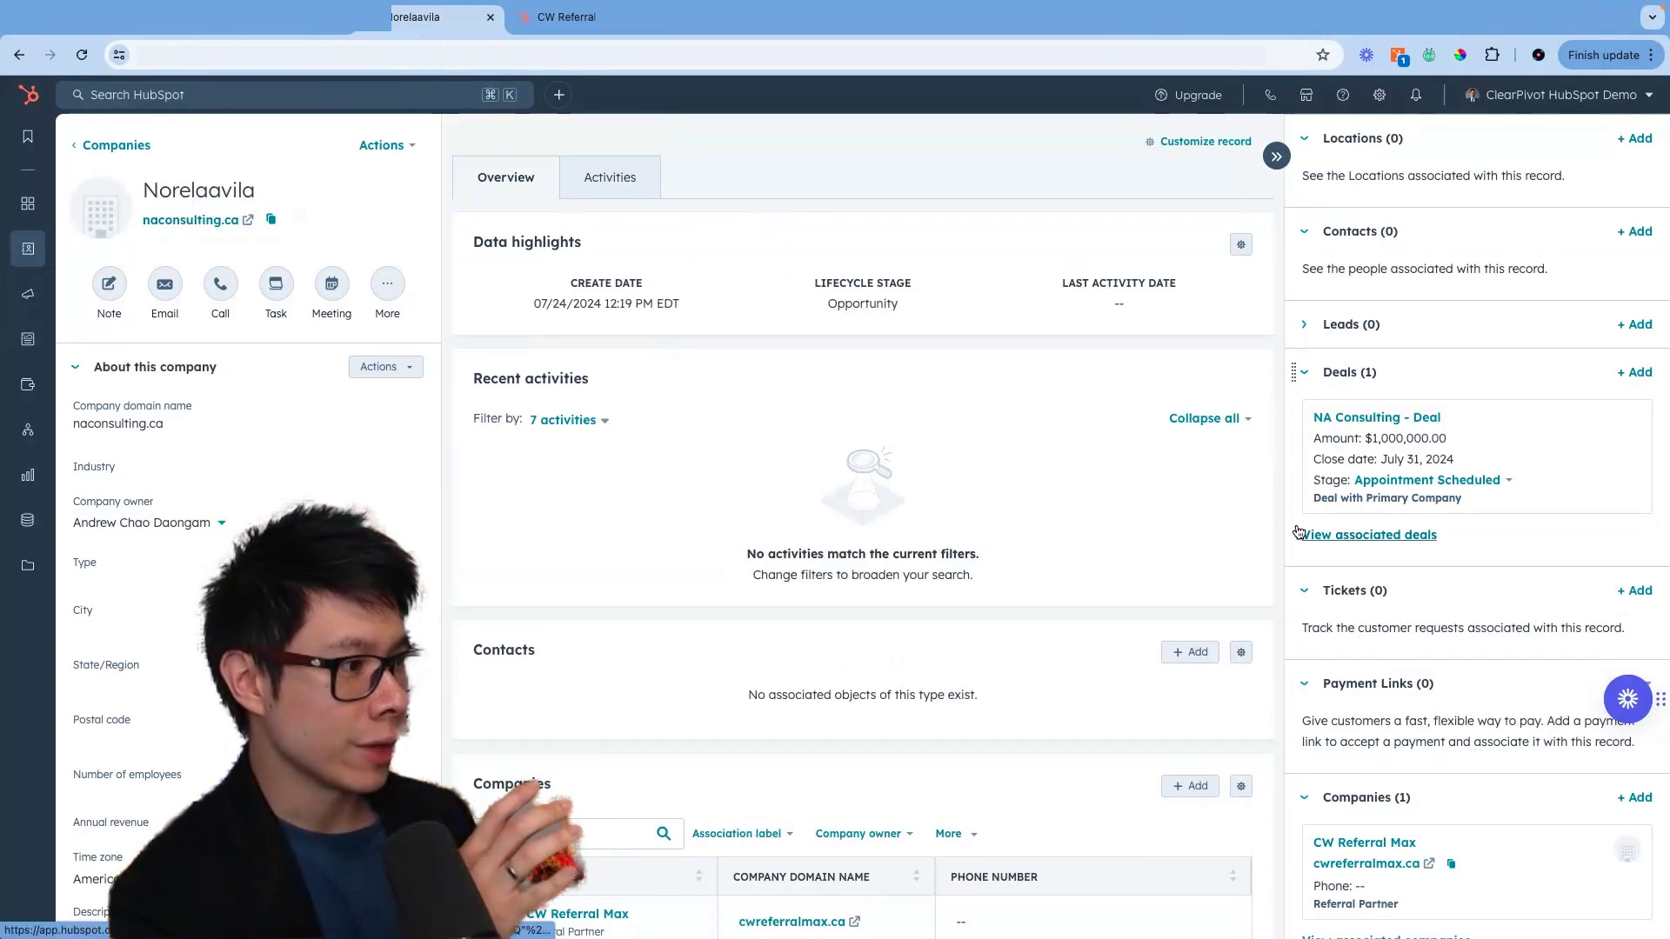
pyautogui.scroll(-3, 1391, 591)
# - Follow the referral partner association to the CW Referral Max record and check its "Referral Business" deal labels
pyautogui.click(1363, 643)
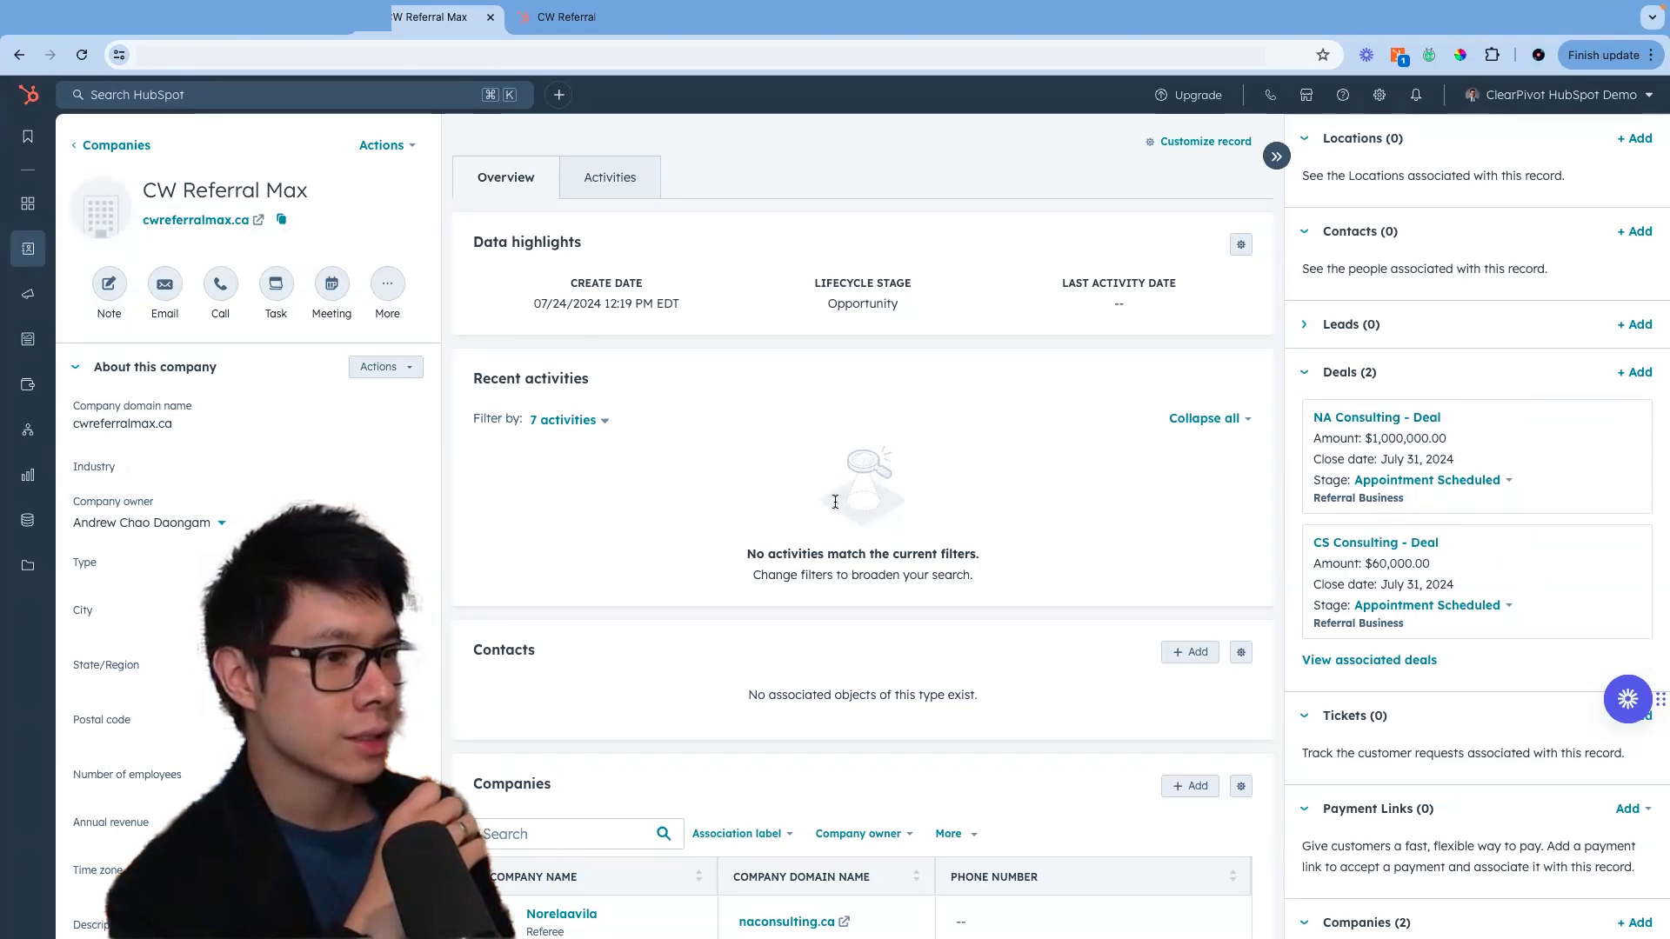
pyautogui.scroll(-2, 326, 470)
pyautogui.scroll(2, 322, 452)
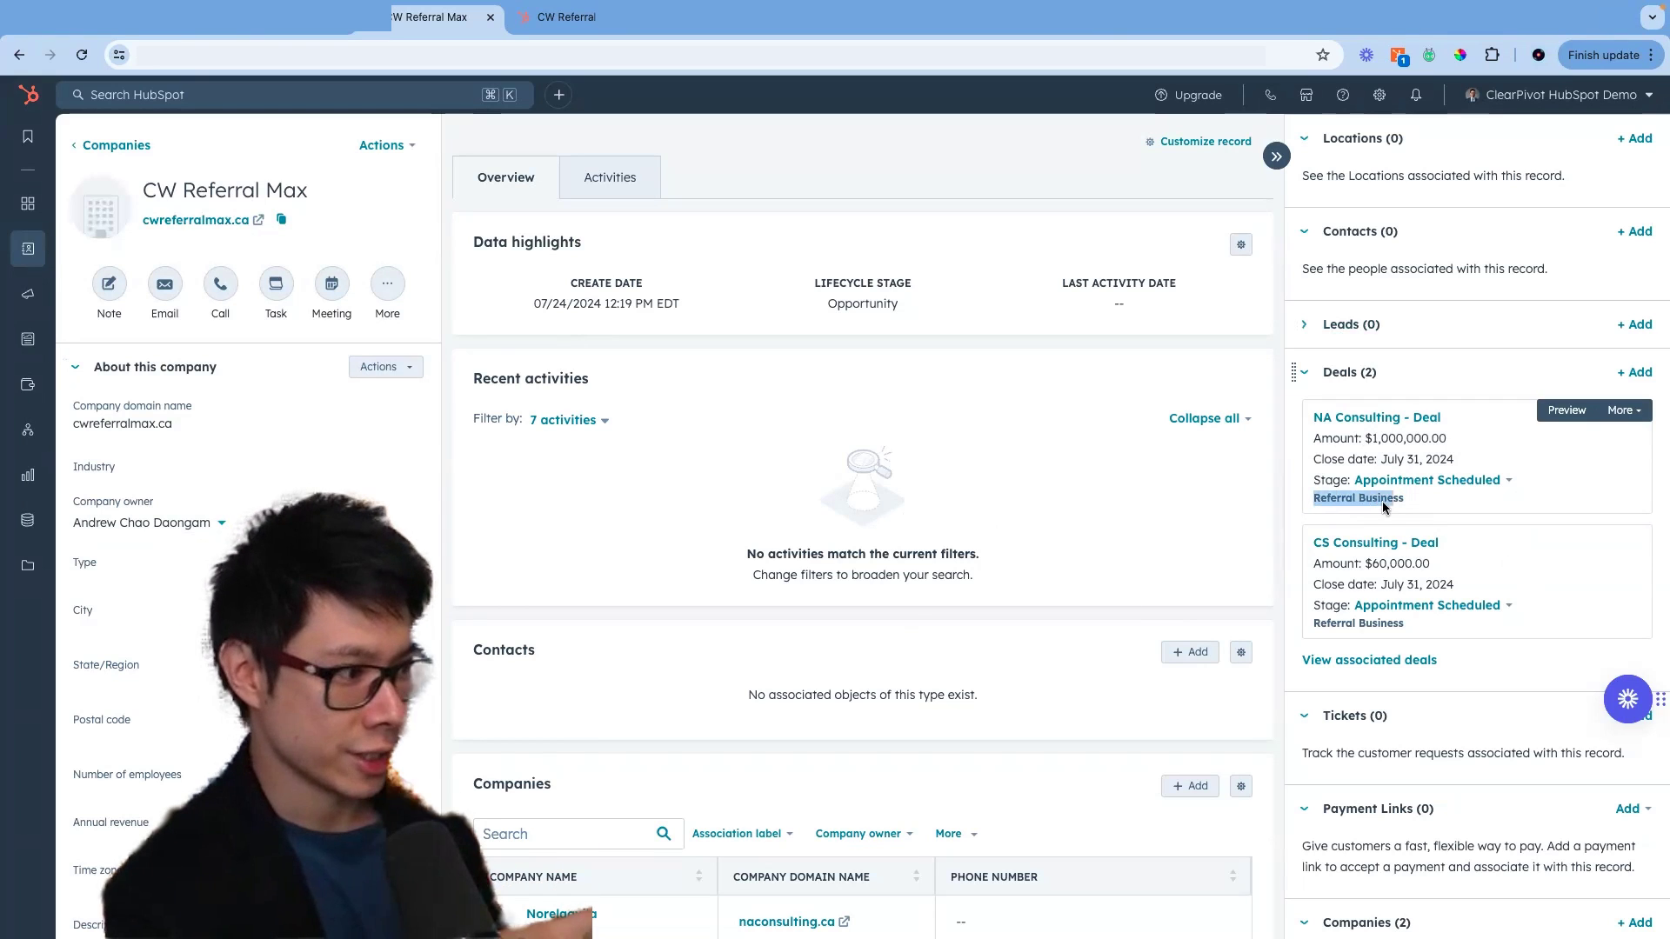
pyautogui.click(1034, 202)
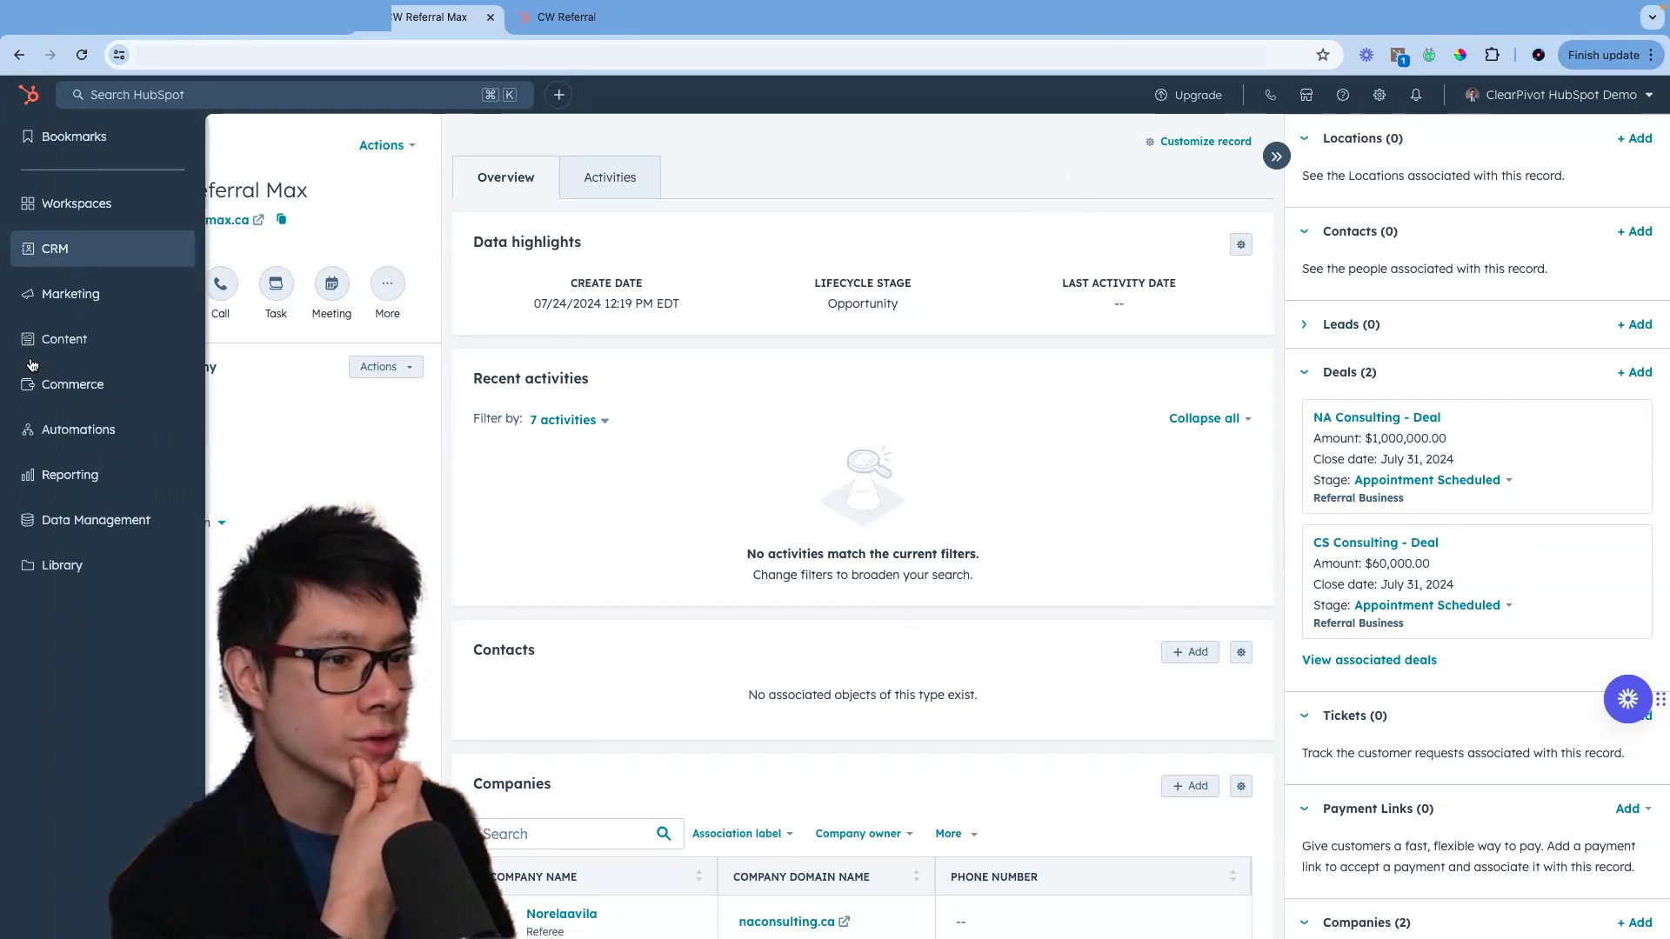
# - Create a new report with the Custom Report Builder, choosing your own data sources
pyautogui.moveTo(104, 474)
pyautogui.click(308, 189)
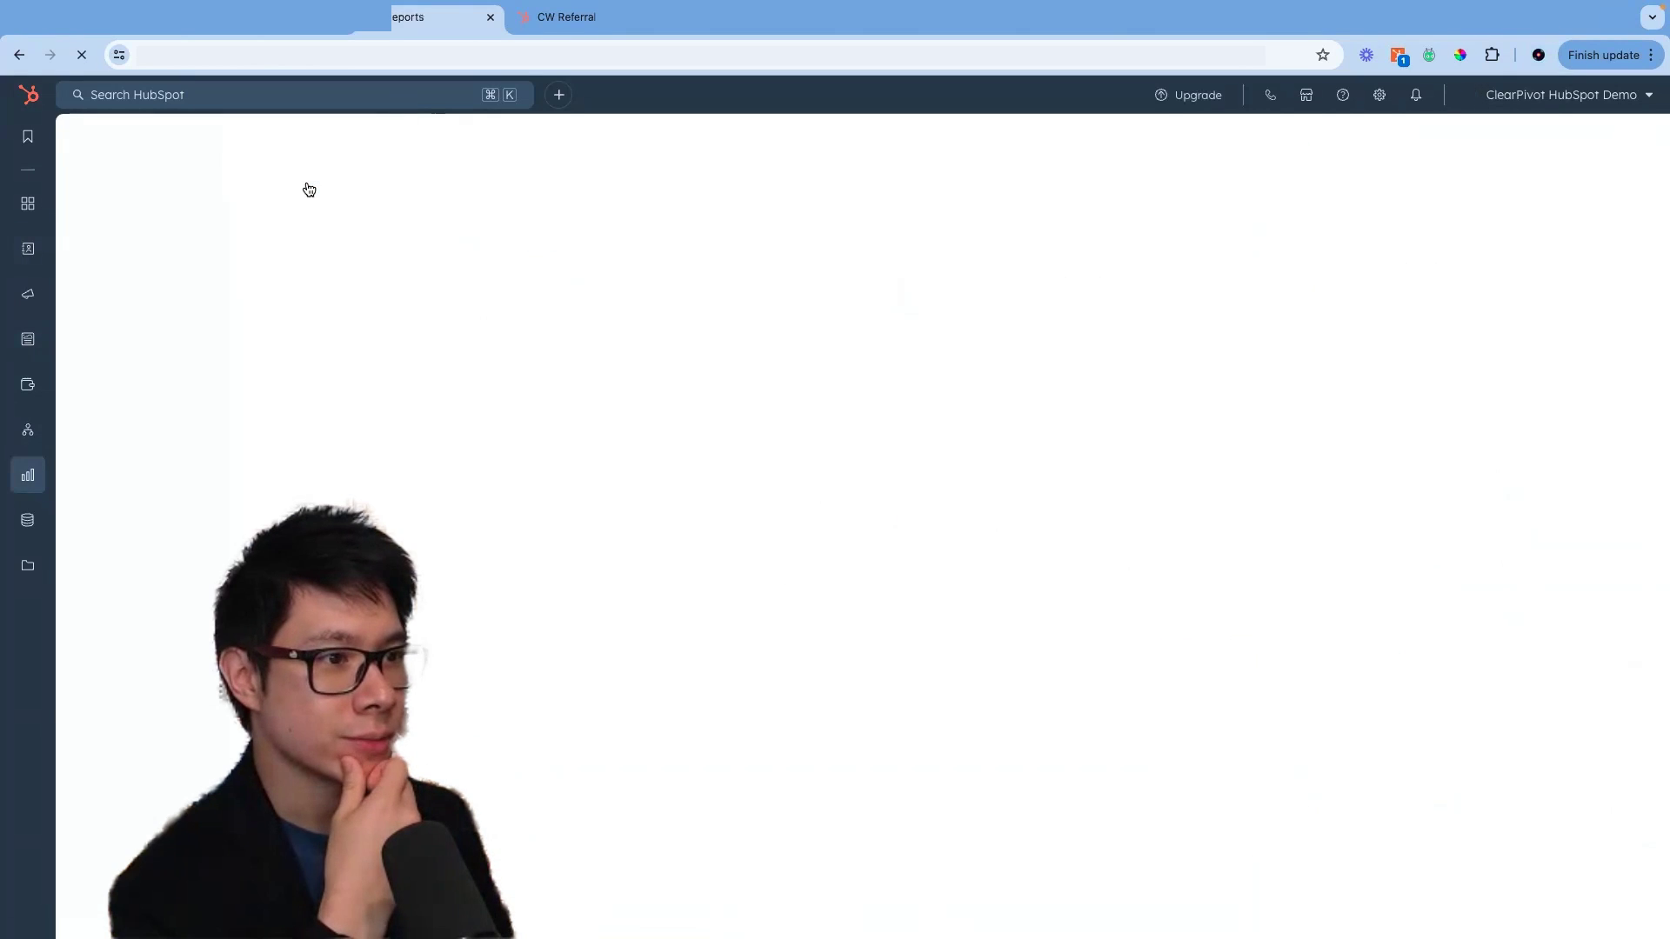
pyautogui.click(1623, 142)
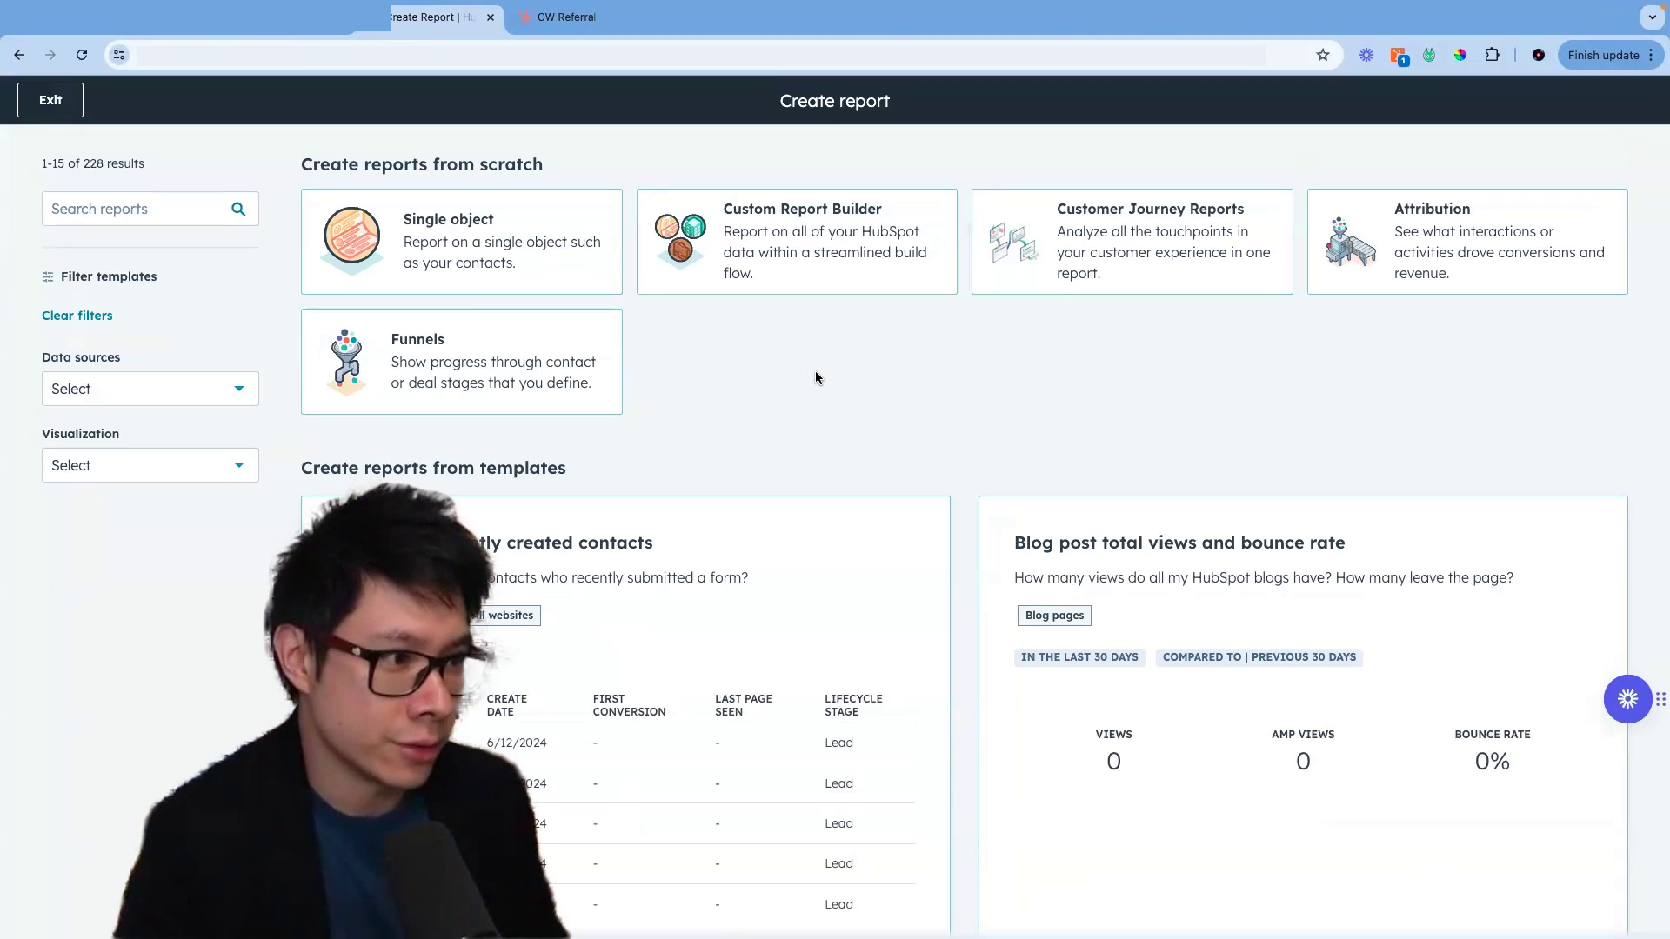
pyautogui.click(815, 247)
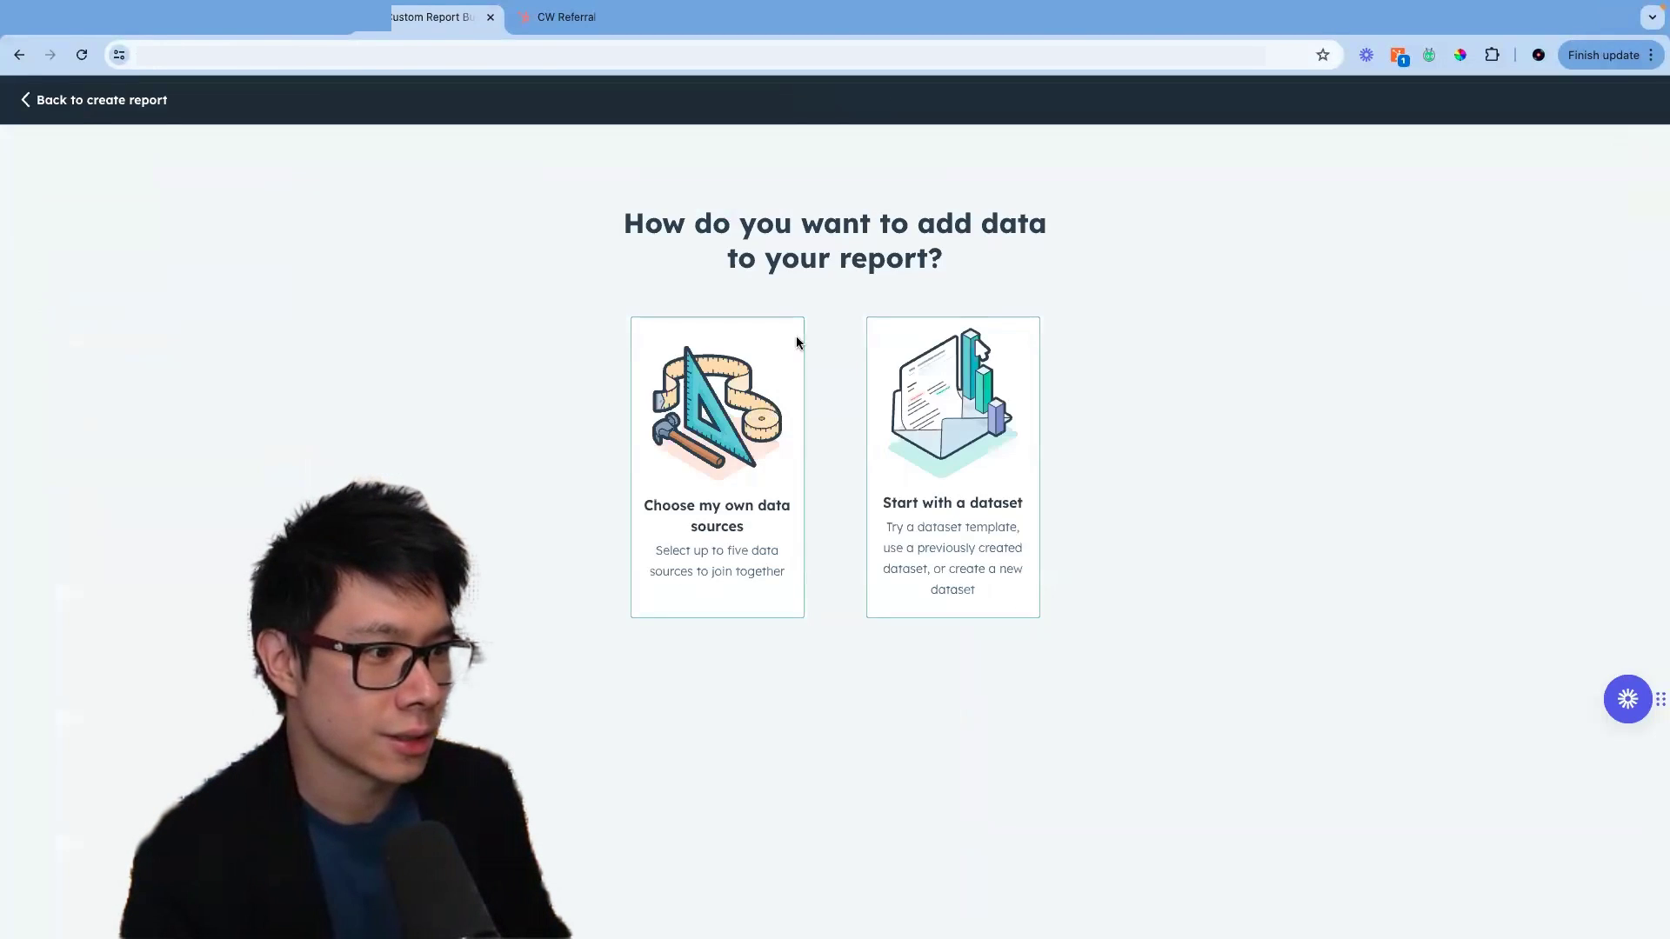
pyautogui.click(756, 473)
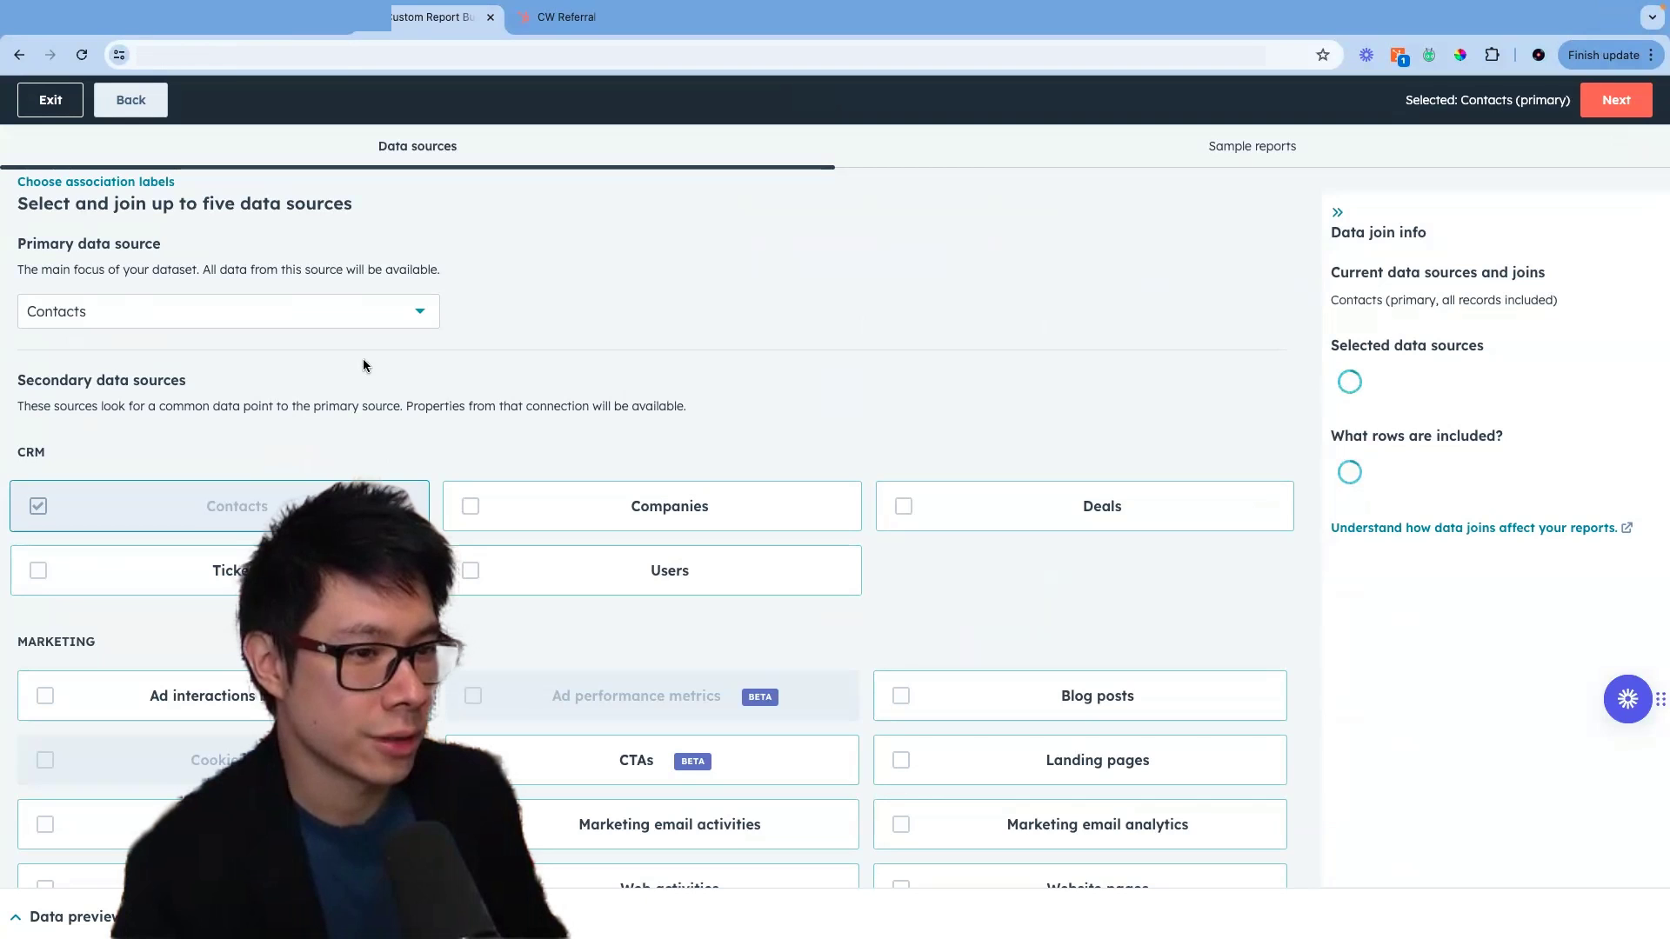
# - Make Companies the primary data source of the report and add Deals as a secondary source
pyautogui.click(356, 313)
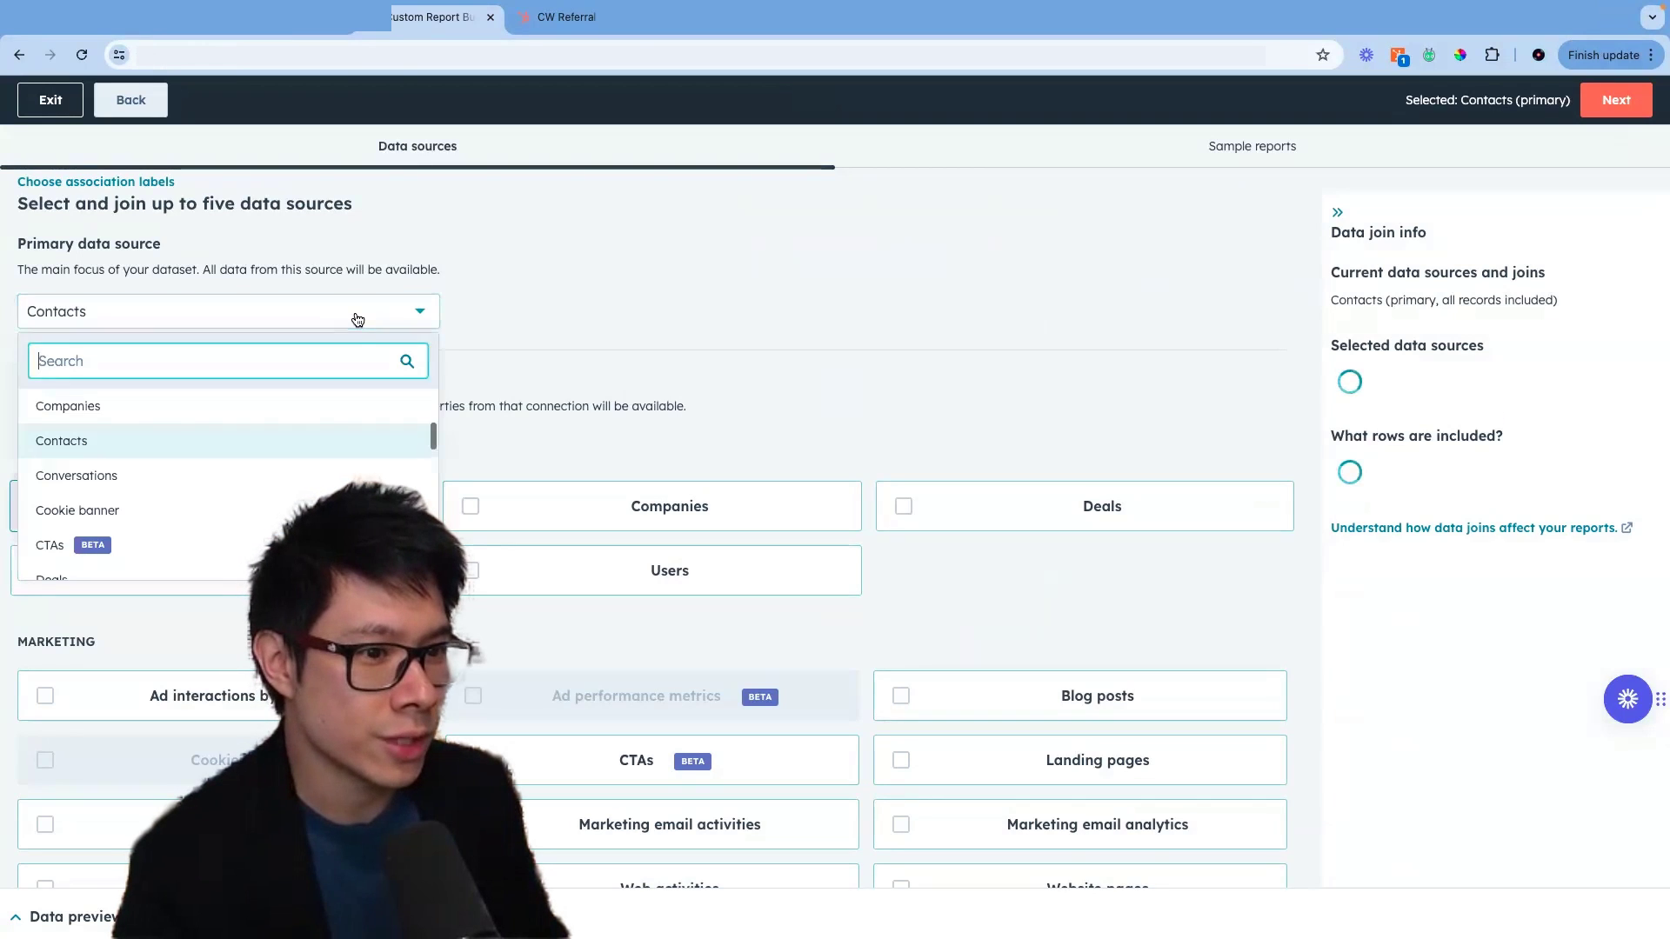
pyautogui.click(335, 405)
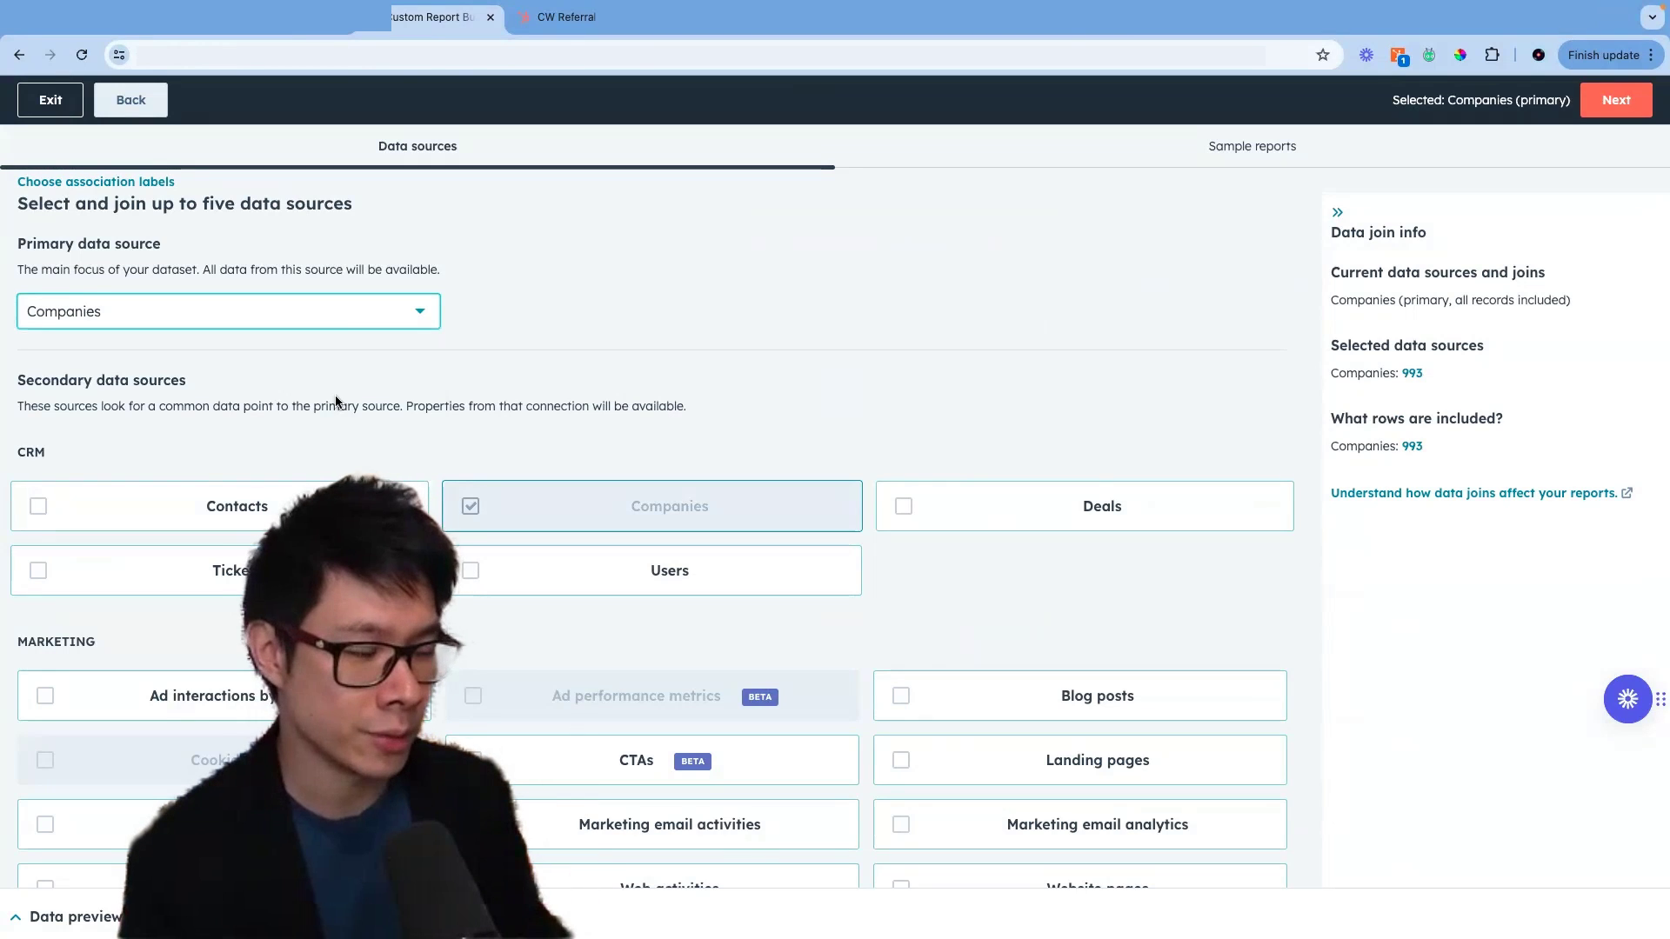
pyautogui.moveTo(29, 382); pyautogui.dragTo(227, 379)
pyautogui.click(310, 397)
pyautogui.click(1060, 490)
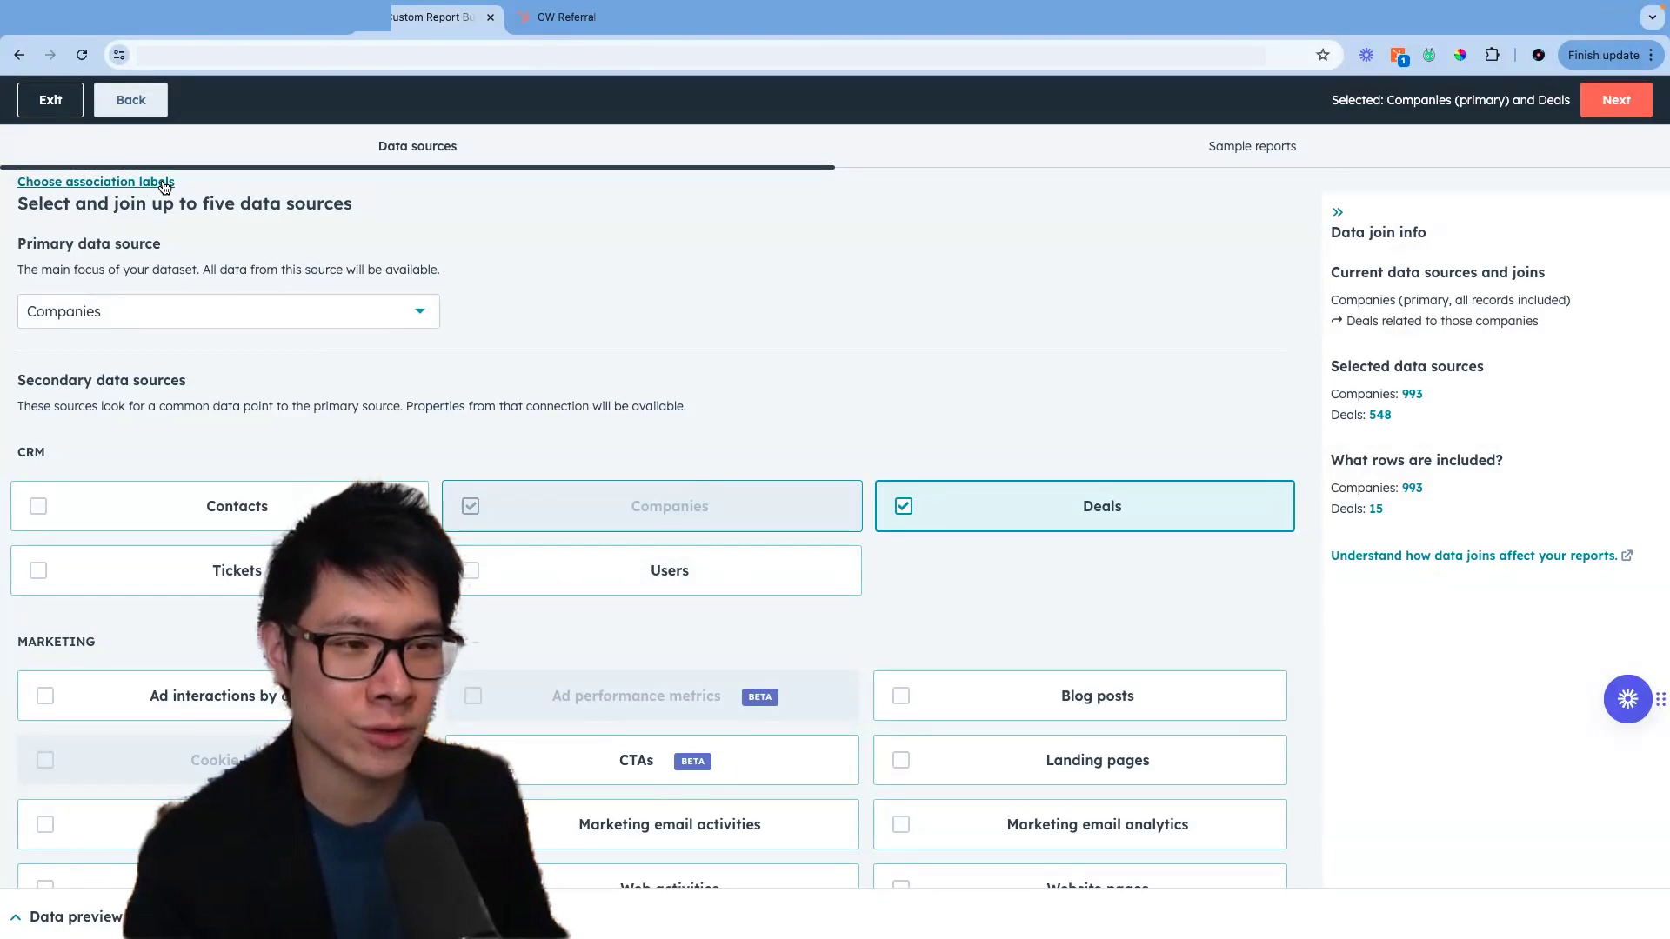
pyautogui.moveTo(206, 191); pyautogui.dragTo(9, 184)
pyautogui.tripleClick(58, 204)
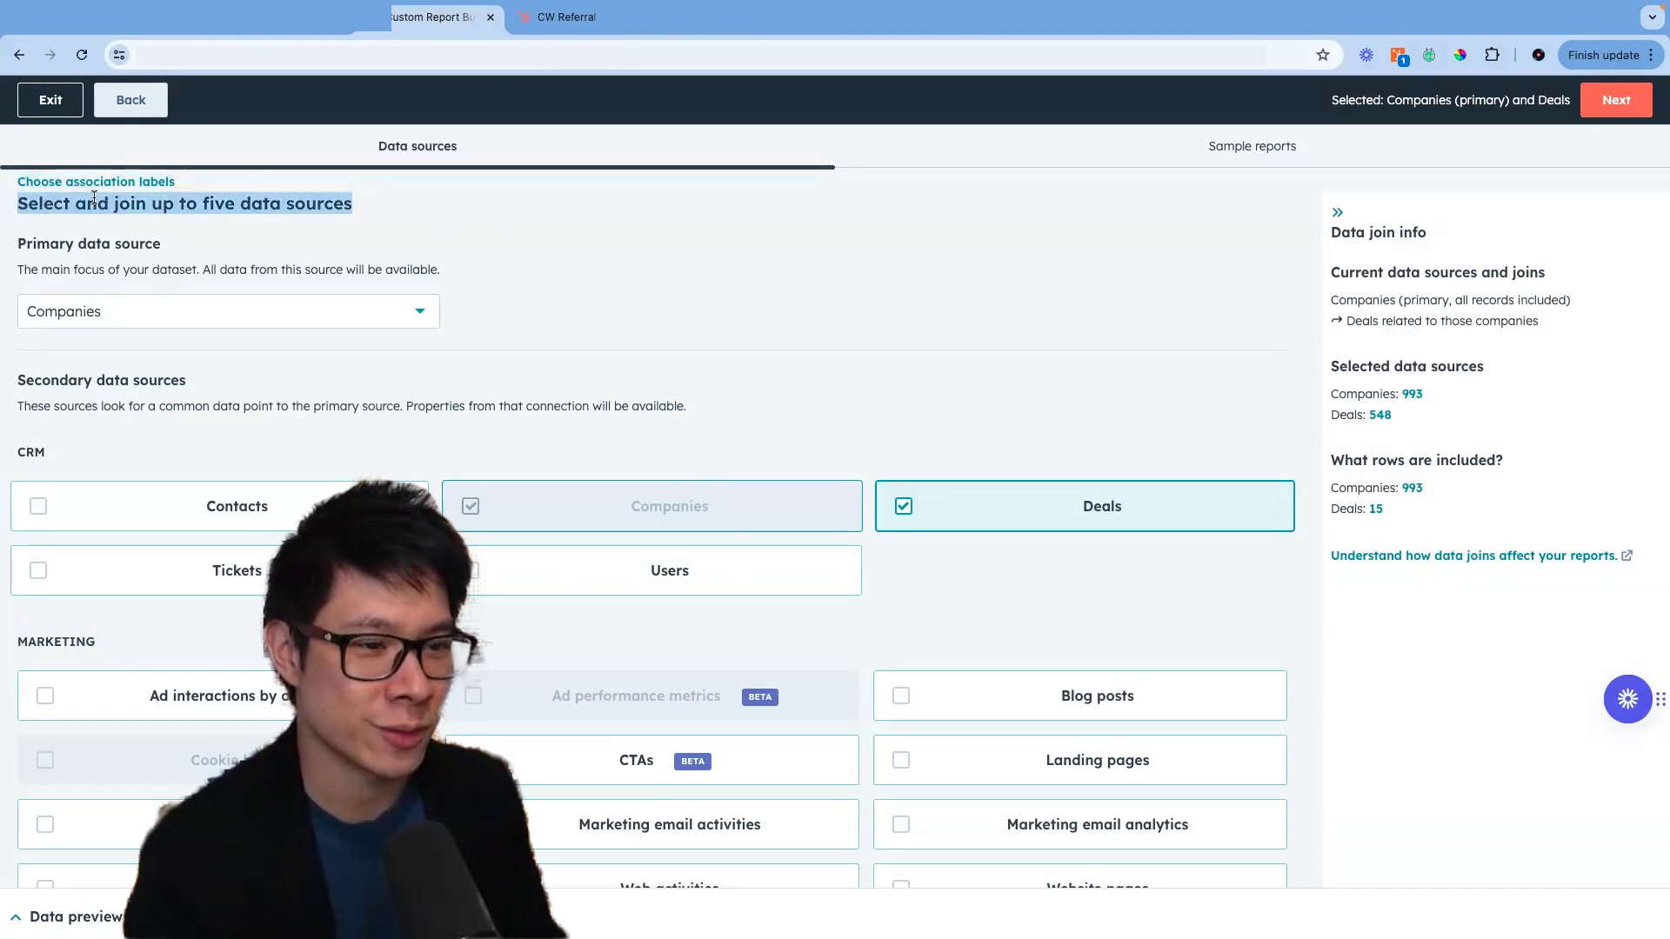
pyautogui.moveTo(207, 193); pyautogui.dragTo(14, 183)
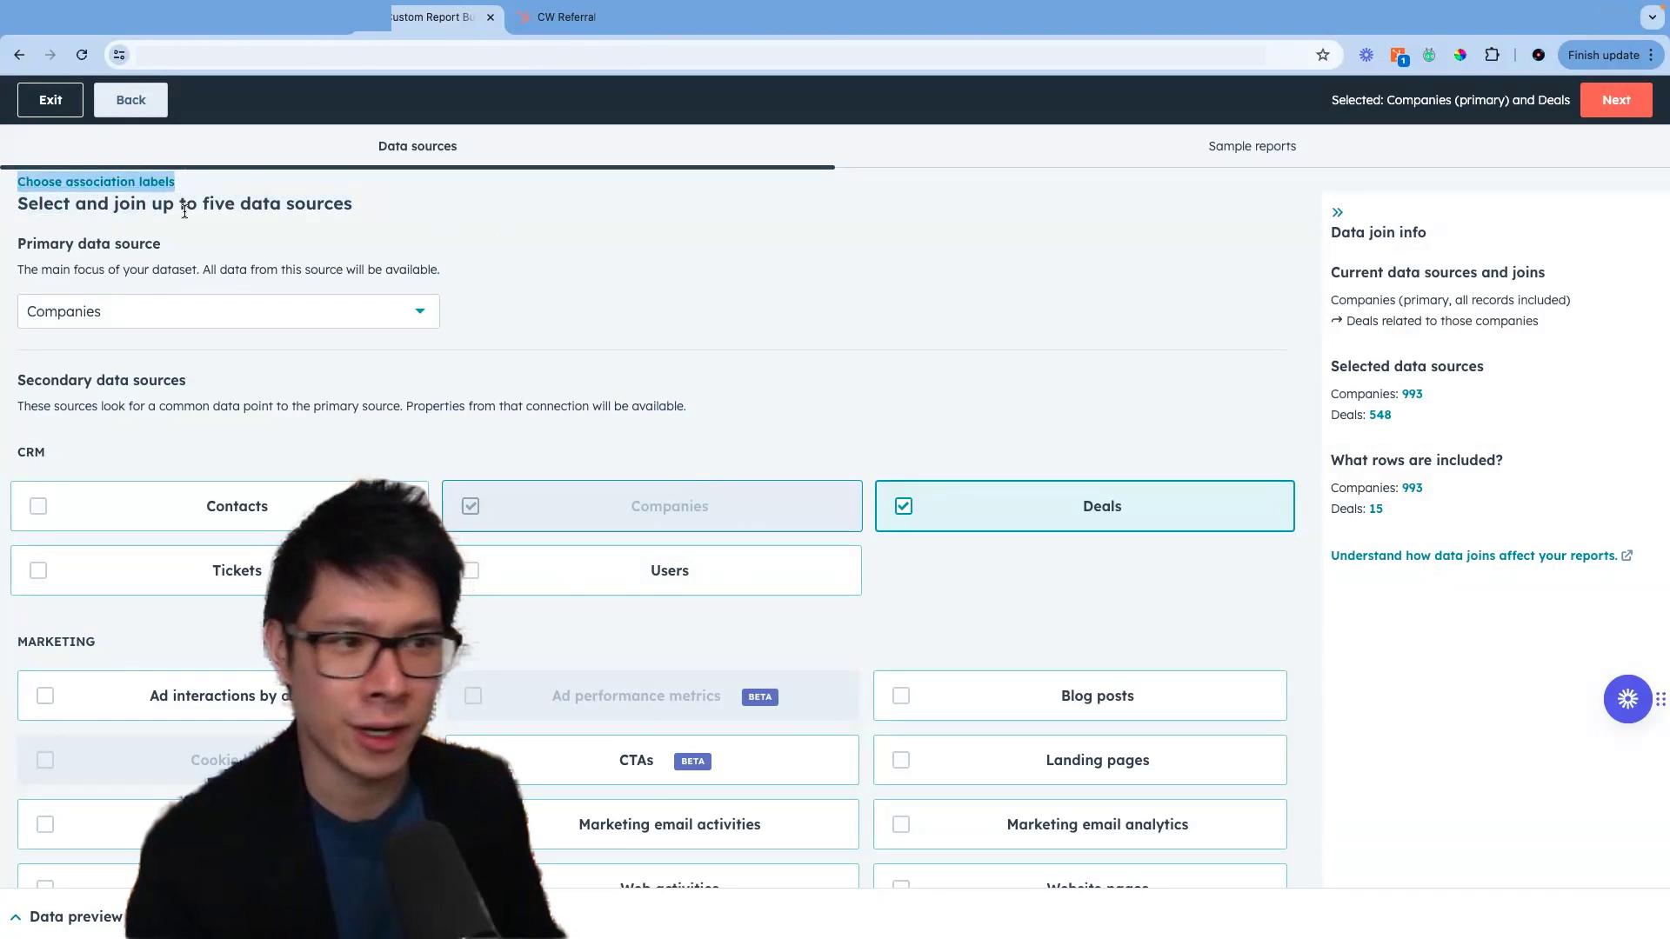
pyautogui.moveTo(184, 211); pyautogui.dragTo(184, 213)
pyautogui.click(254, 237)
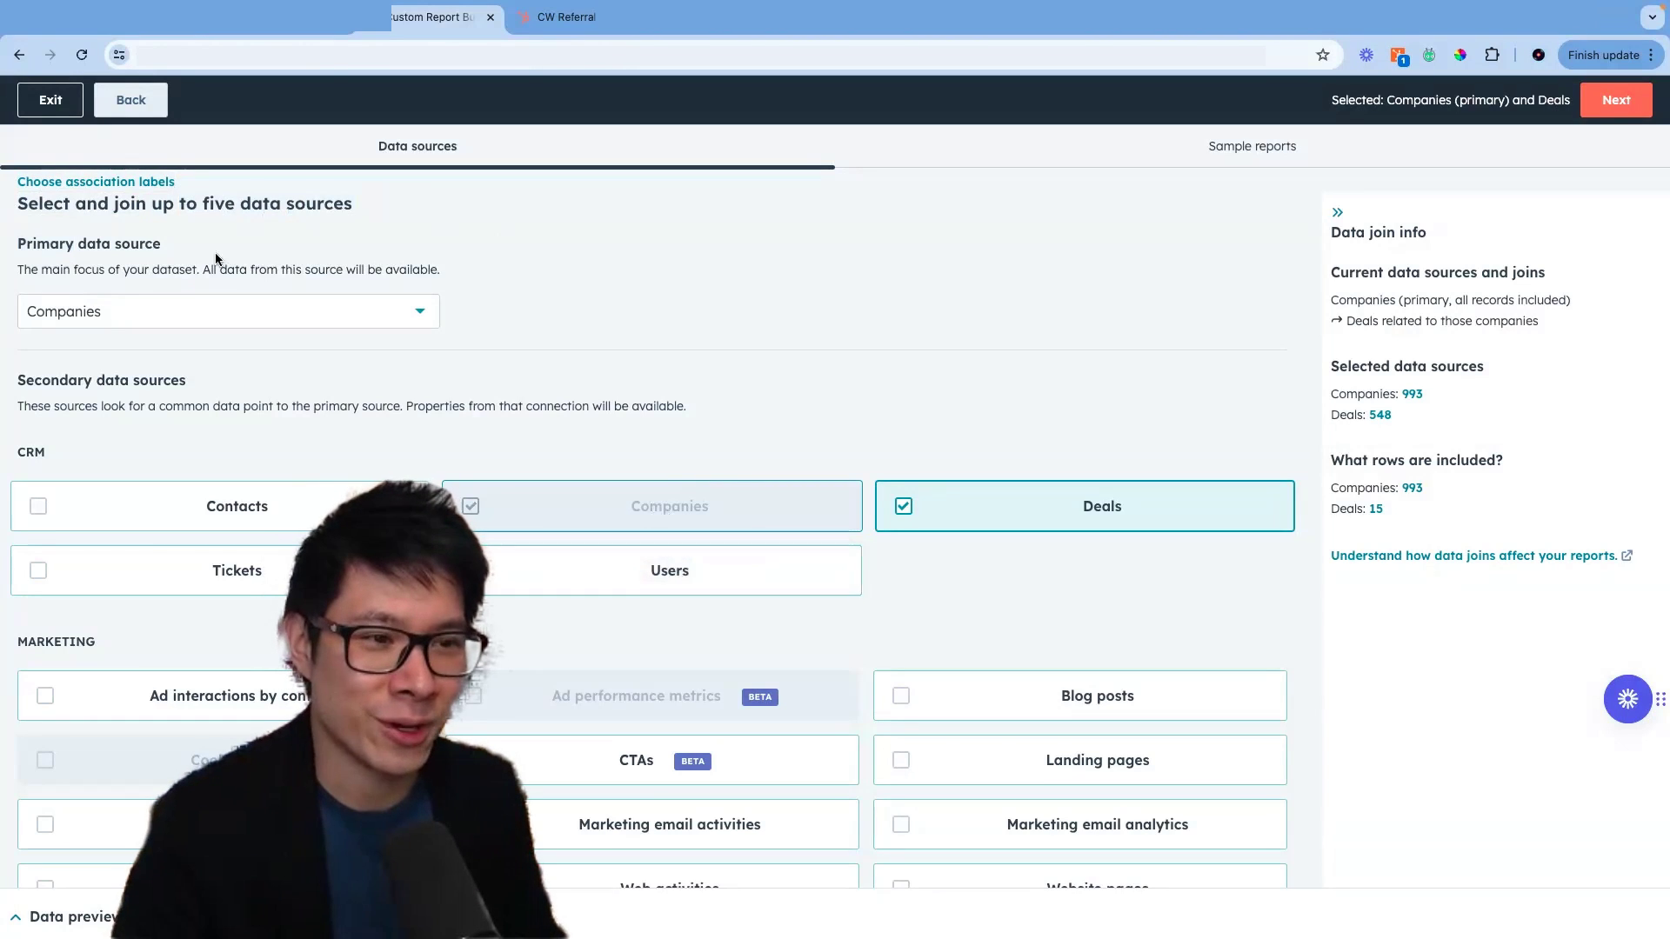
# - Open the association label choices and set the Companies to Companies label to "Referral Partner to Referee"
pyautogui.click(101, 183)
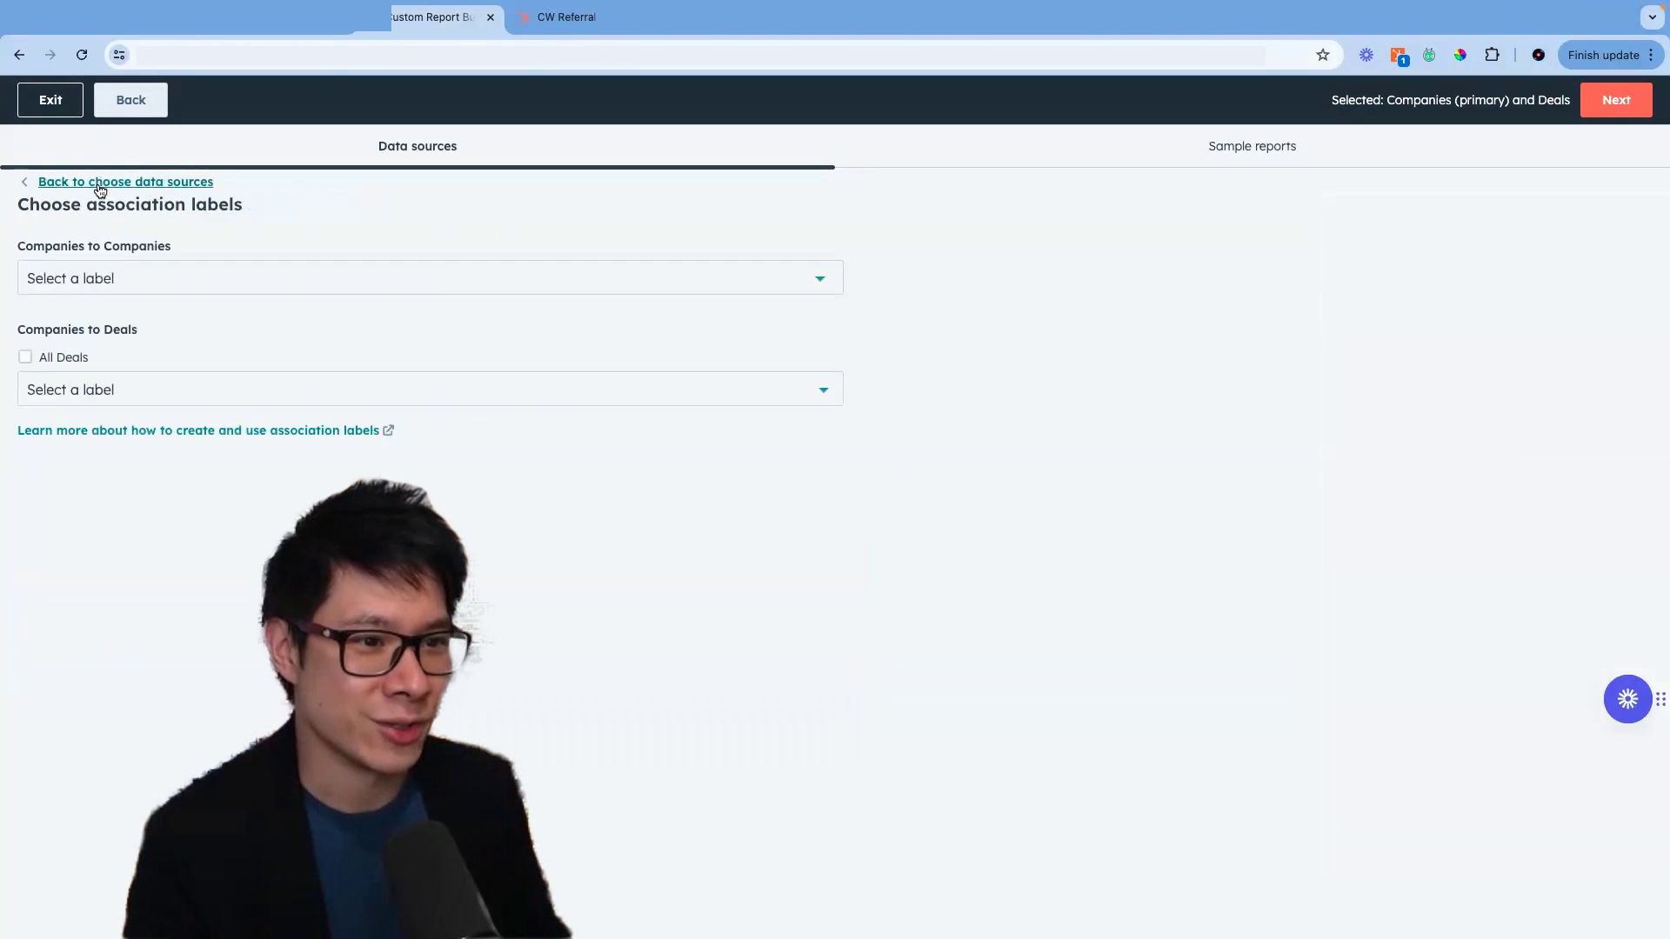
pyautogui.click(236, 266)
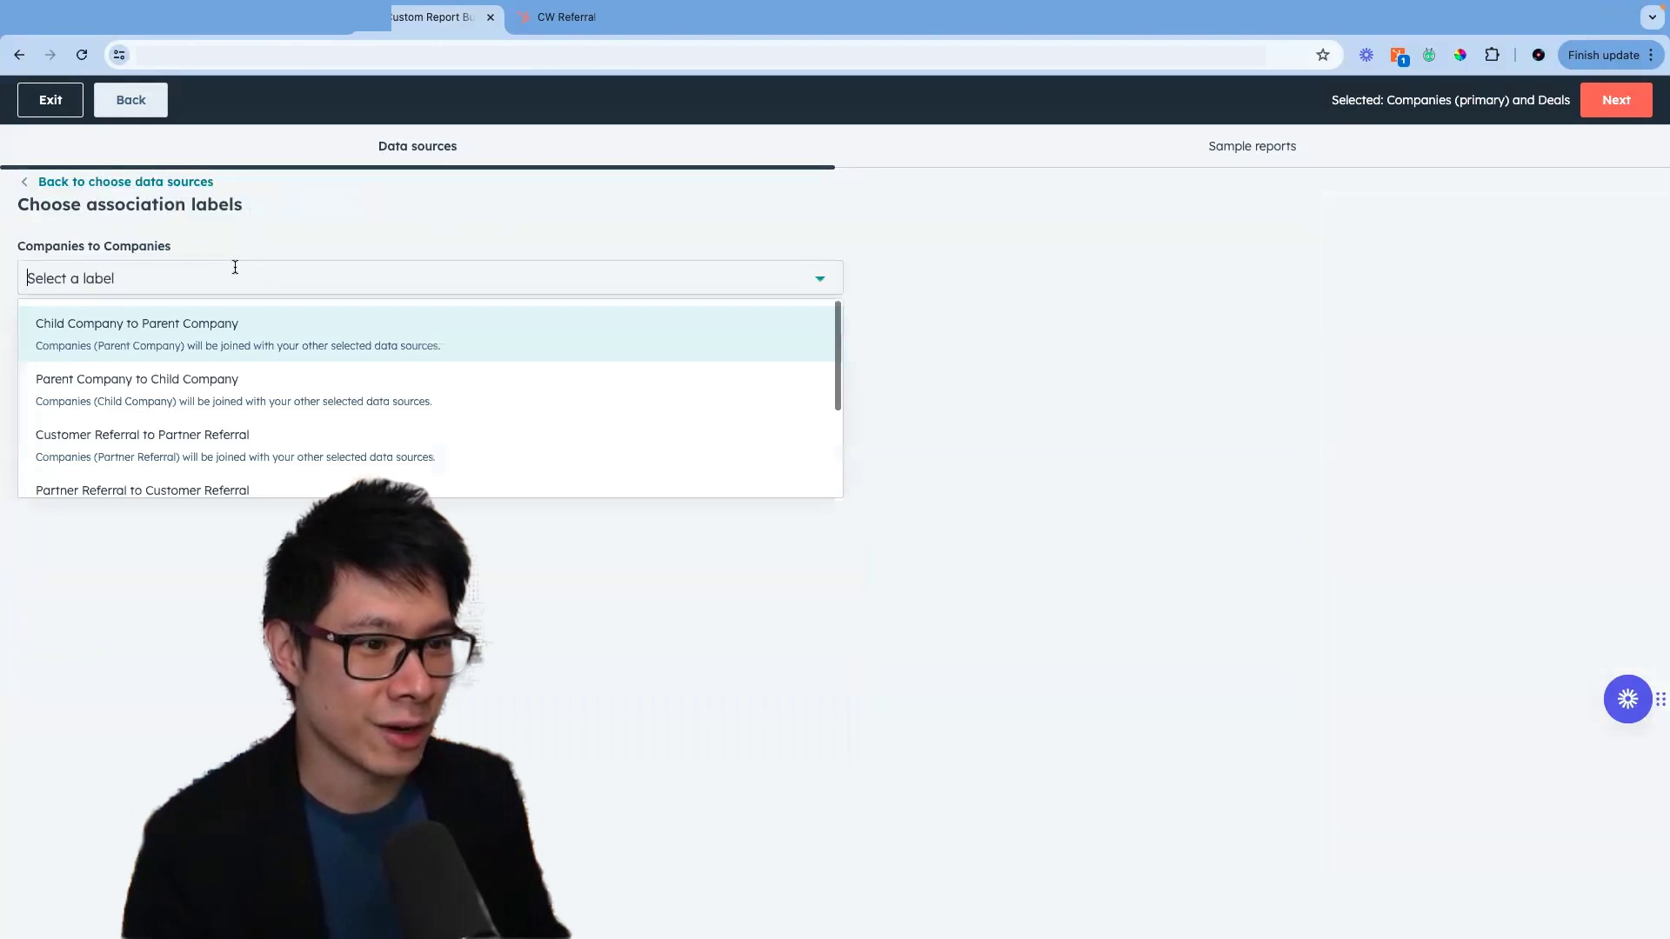
pyautogui.scroll(-3, 325, 455)
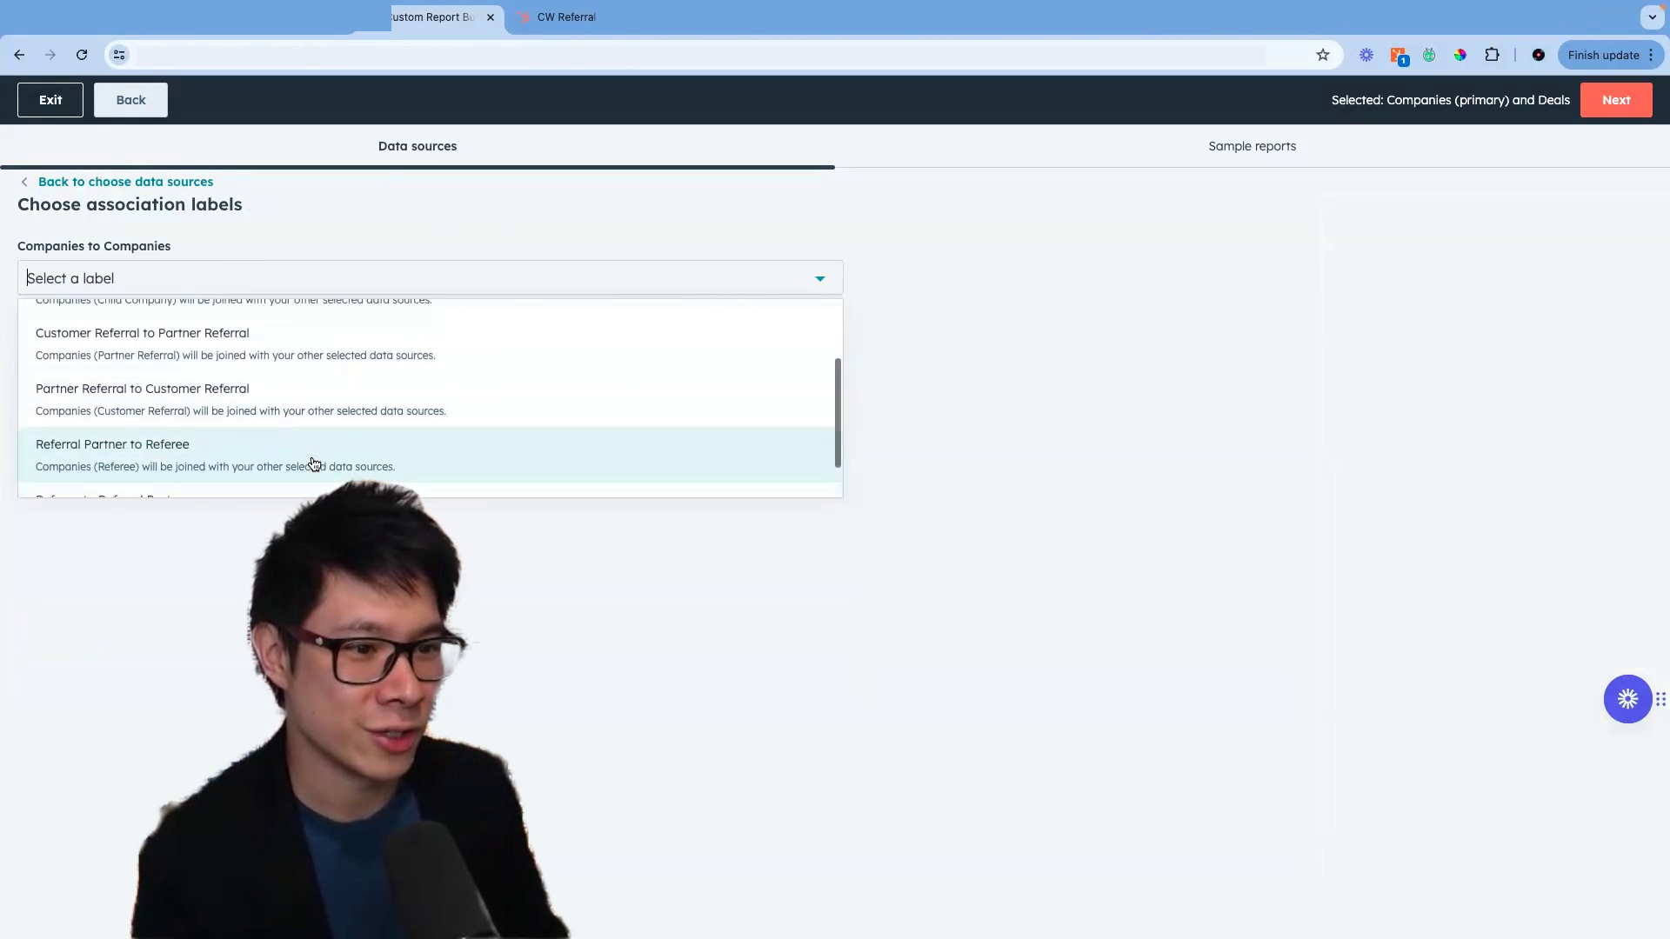
pyautogui.scroll(-1, 267, 455)
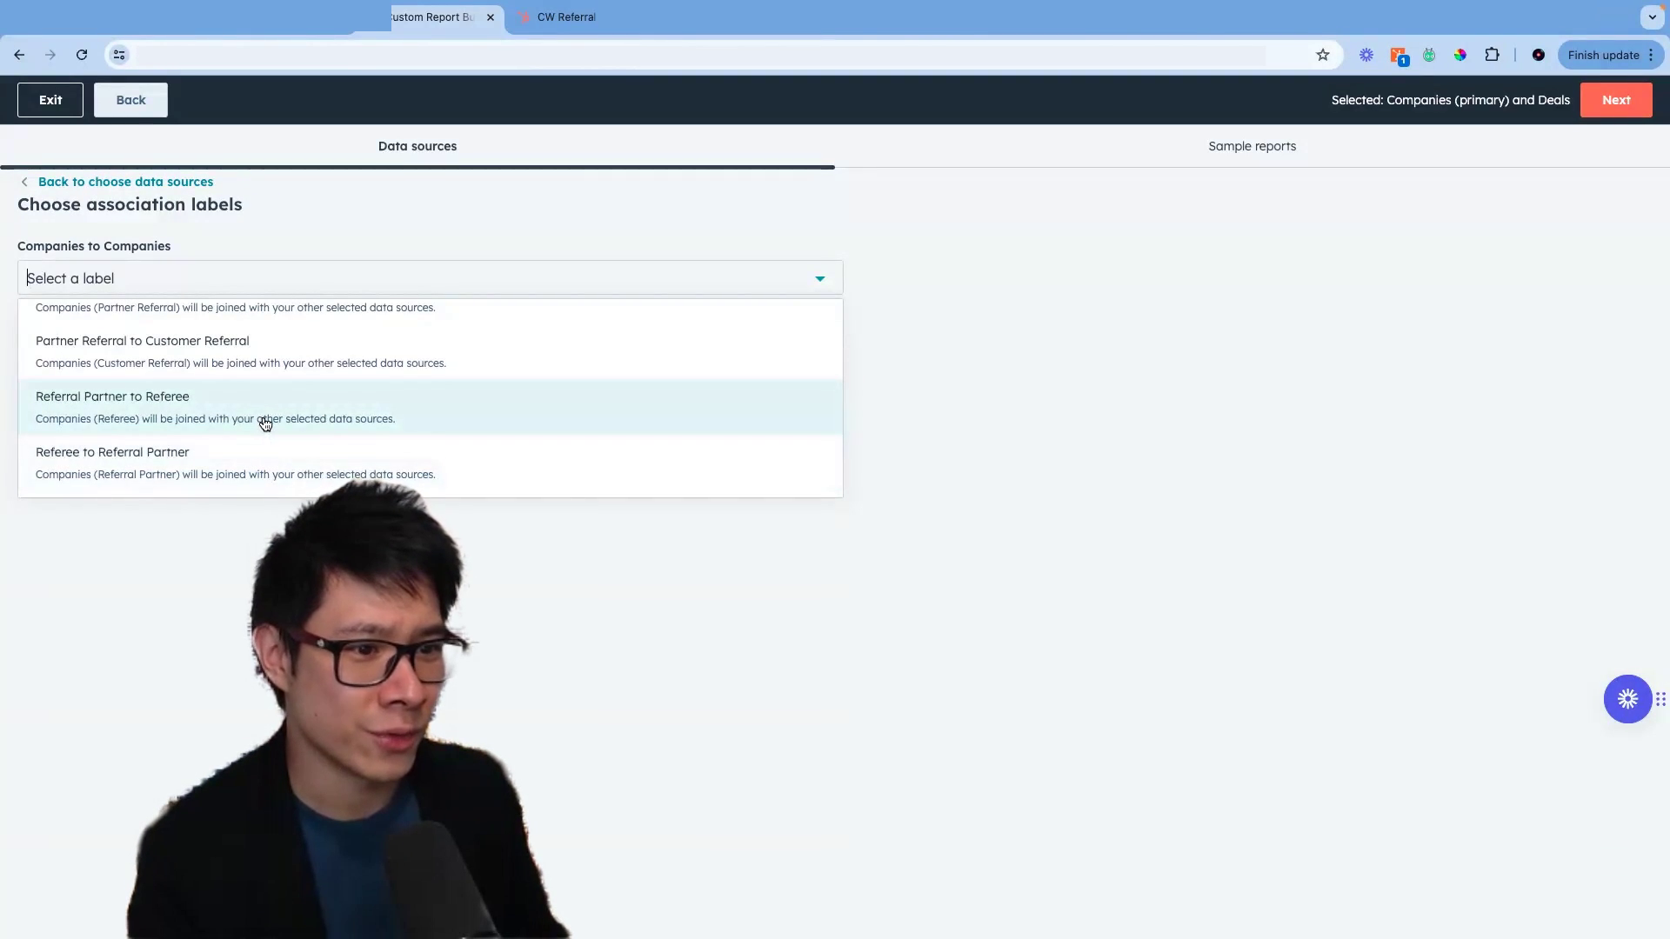
pyautogui.click(264, 419)
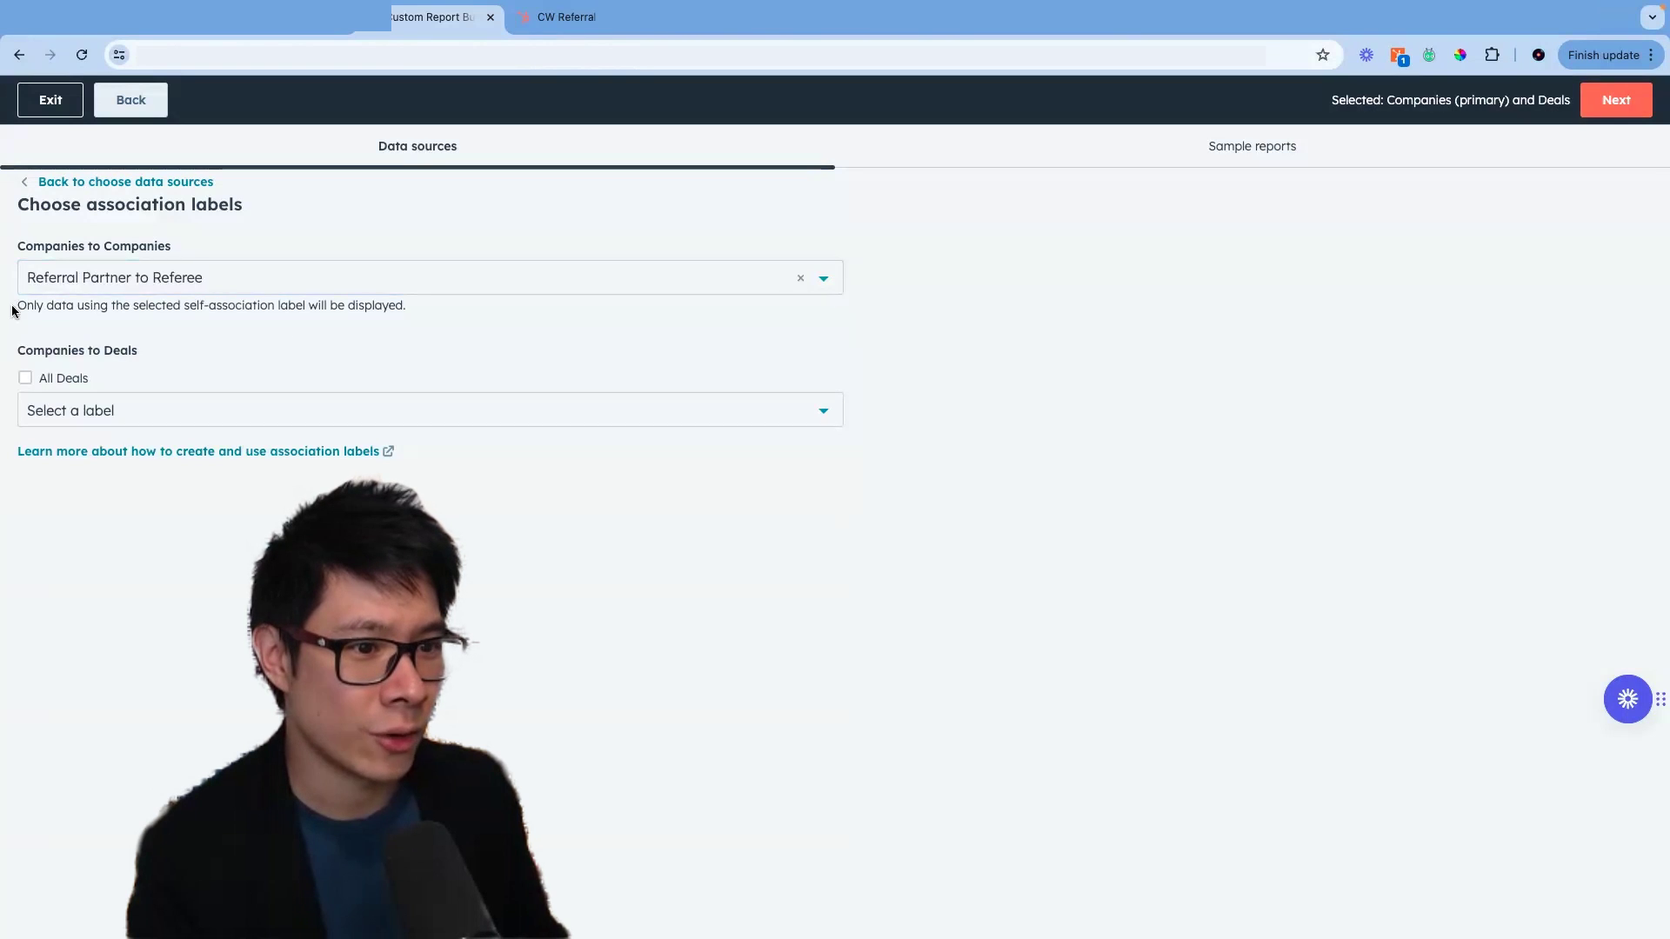
pyautogui.moveTo(11, 312); pyautogui.dragTo(362, 319)
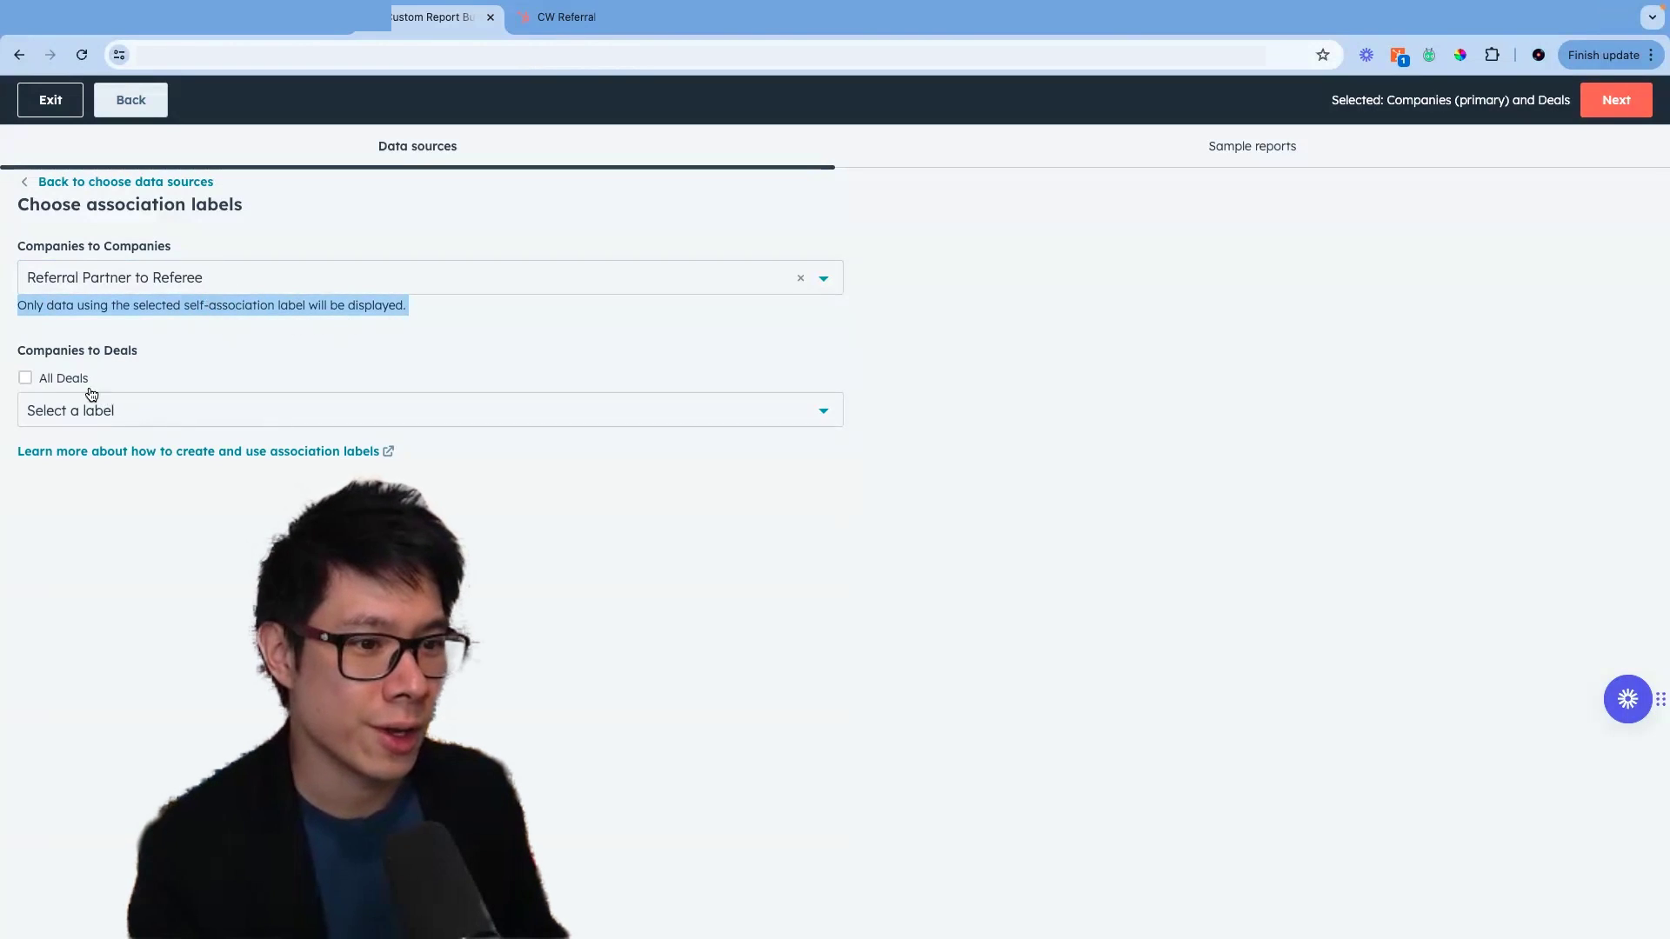
# - Set the Companies to Deals label to "Referral Business" and continue to the report editor
pyautogui.click(122, 410)
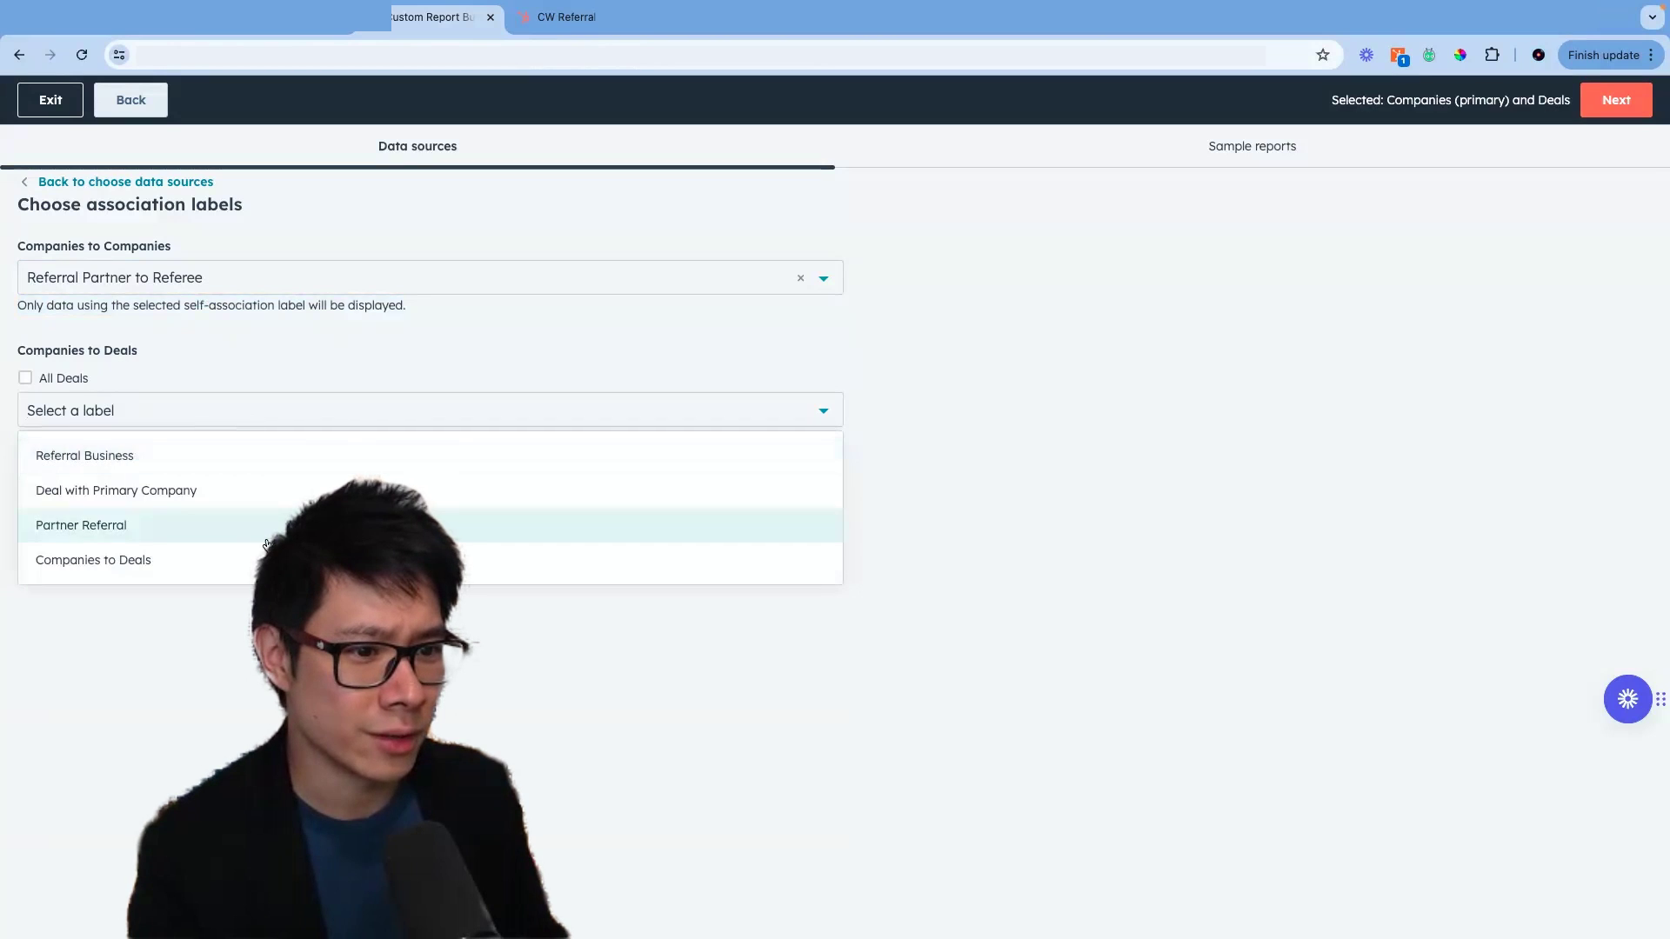
pyautogui.click(234, 465)
pyautogui.click(247, 673)
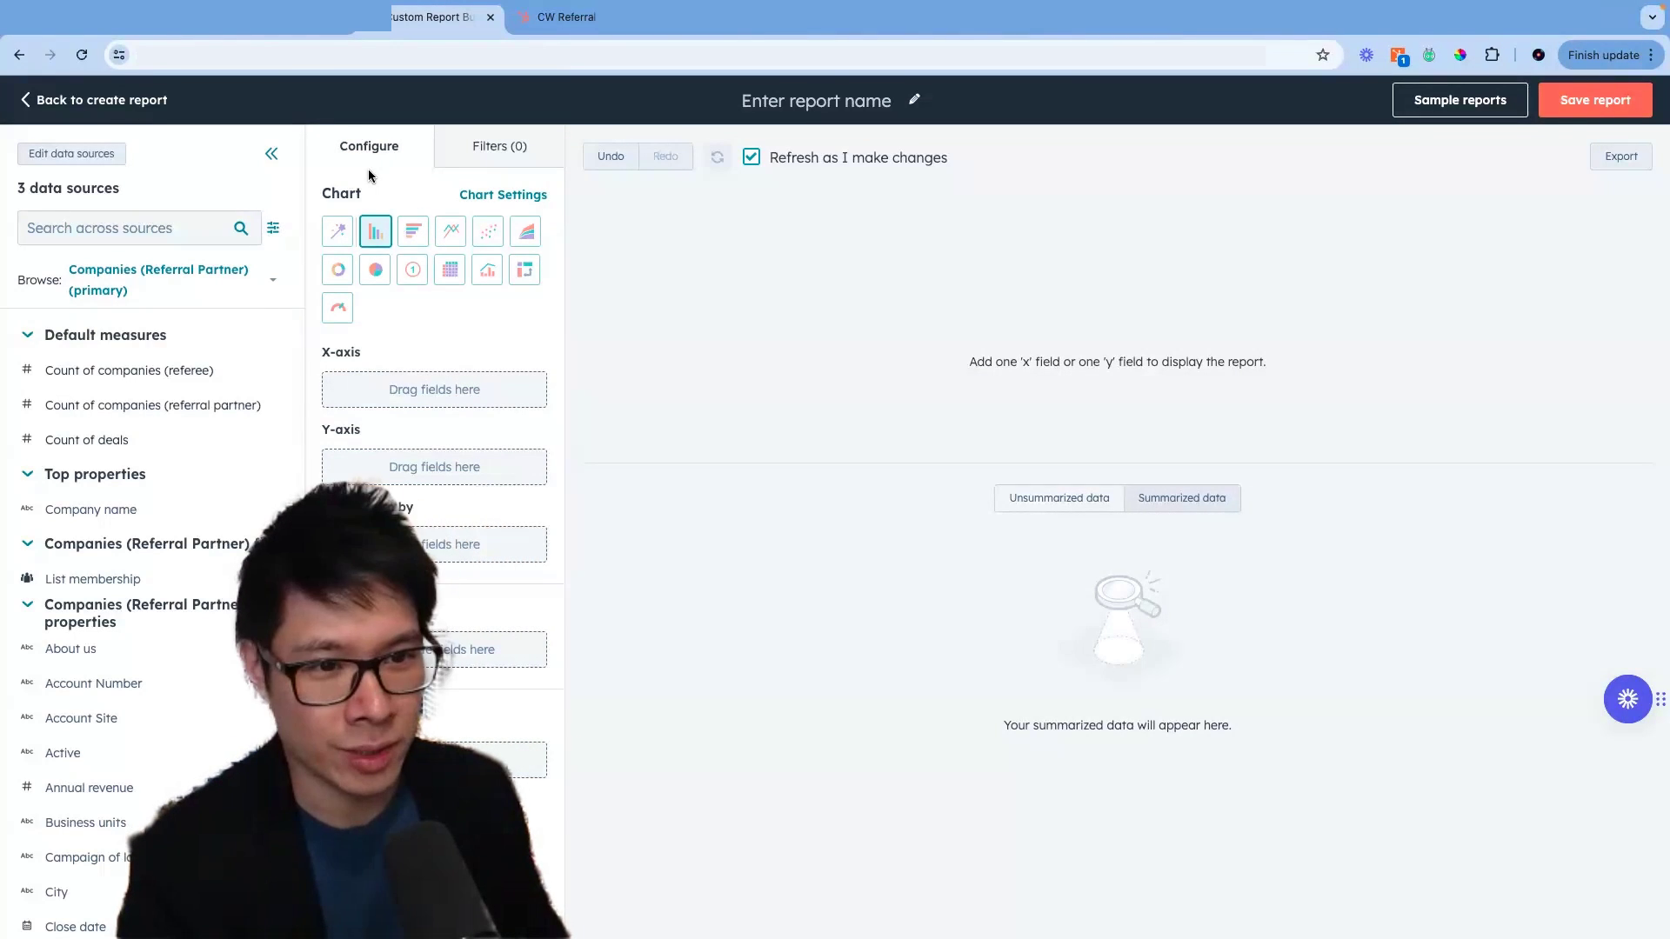
# - Search the data sources for "company name" and add the Referral Partner's Company name to the report fields
pyautogui.click(155, 223)
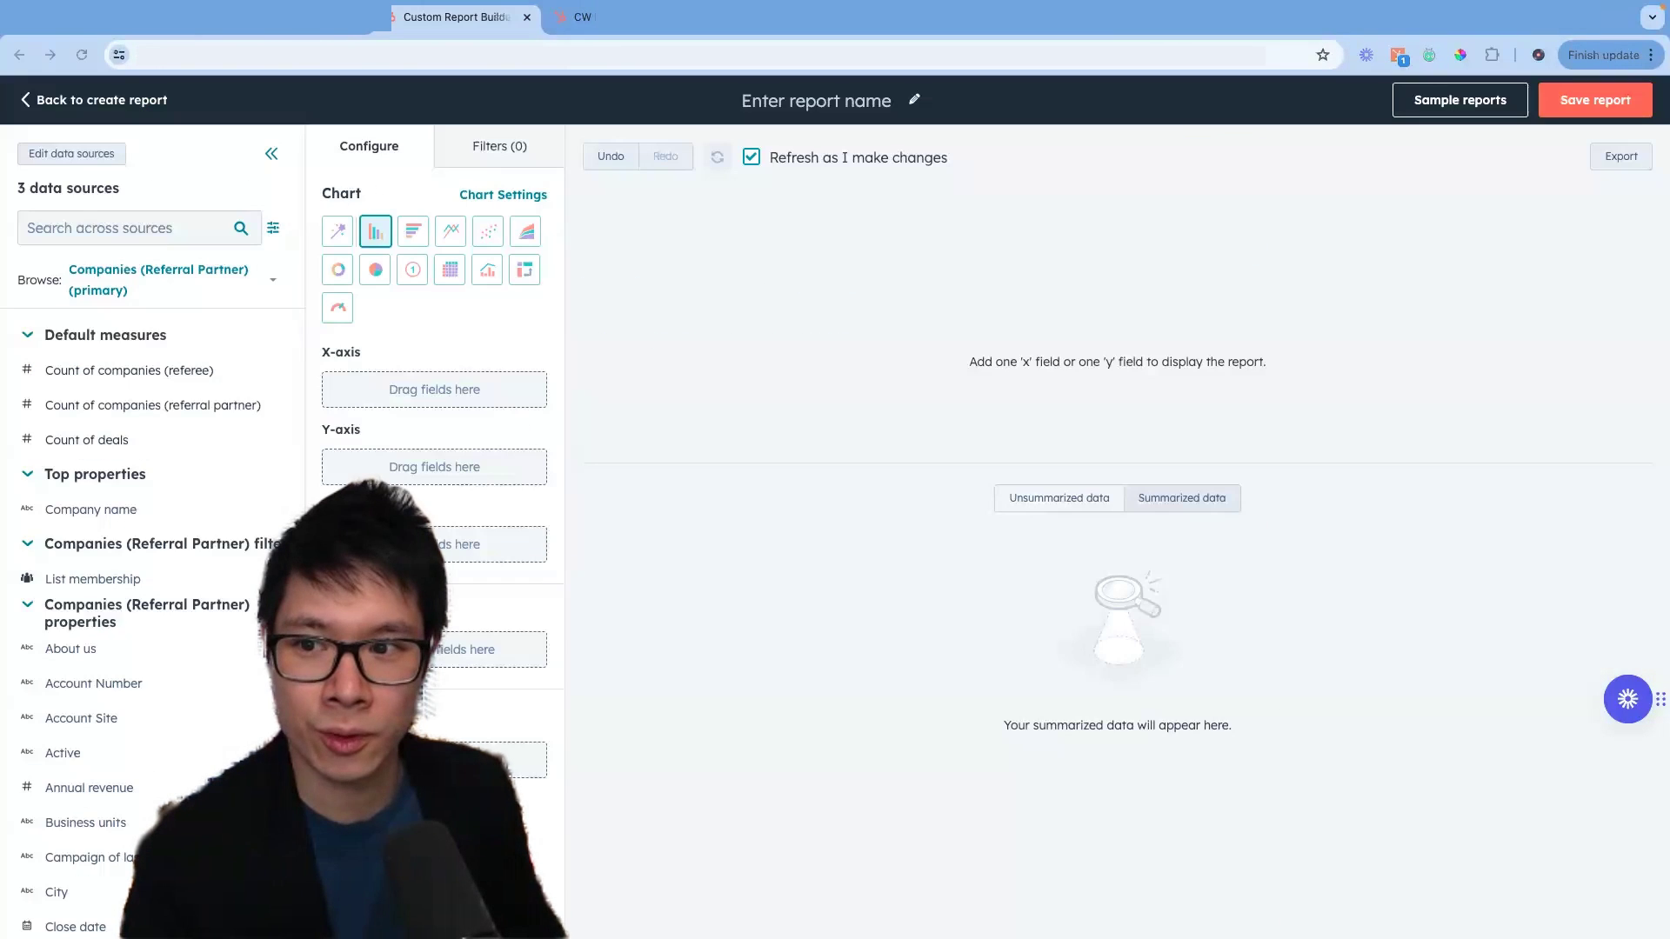
pyautogui.write('company')
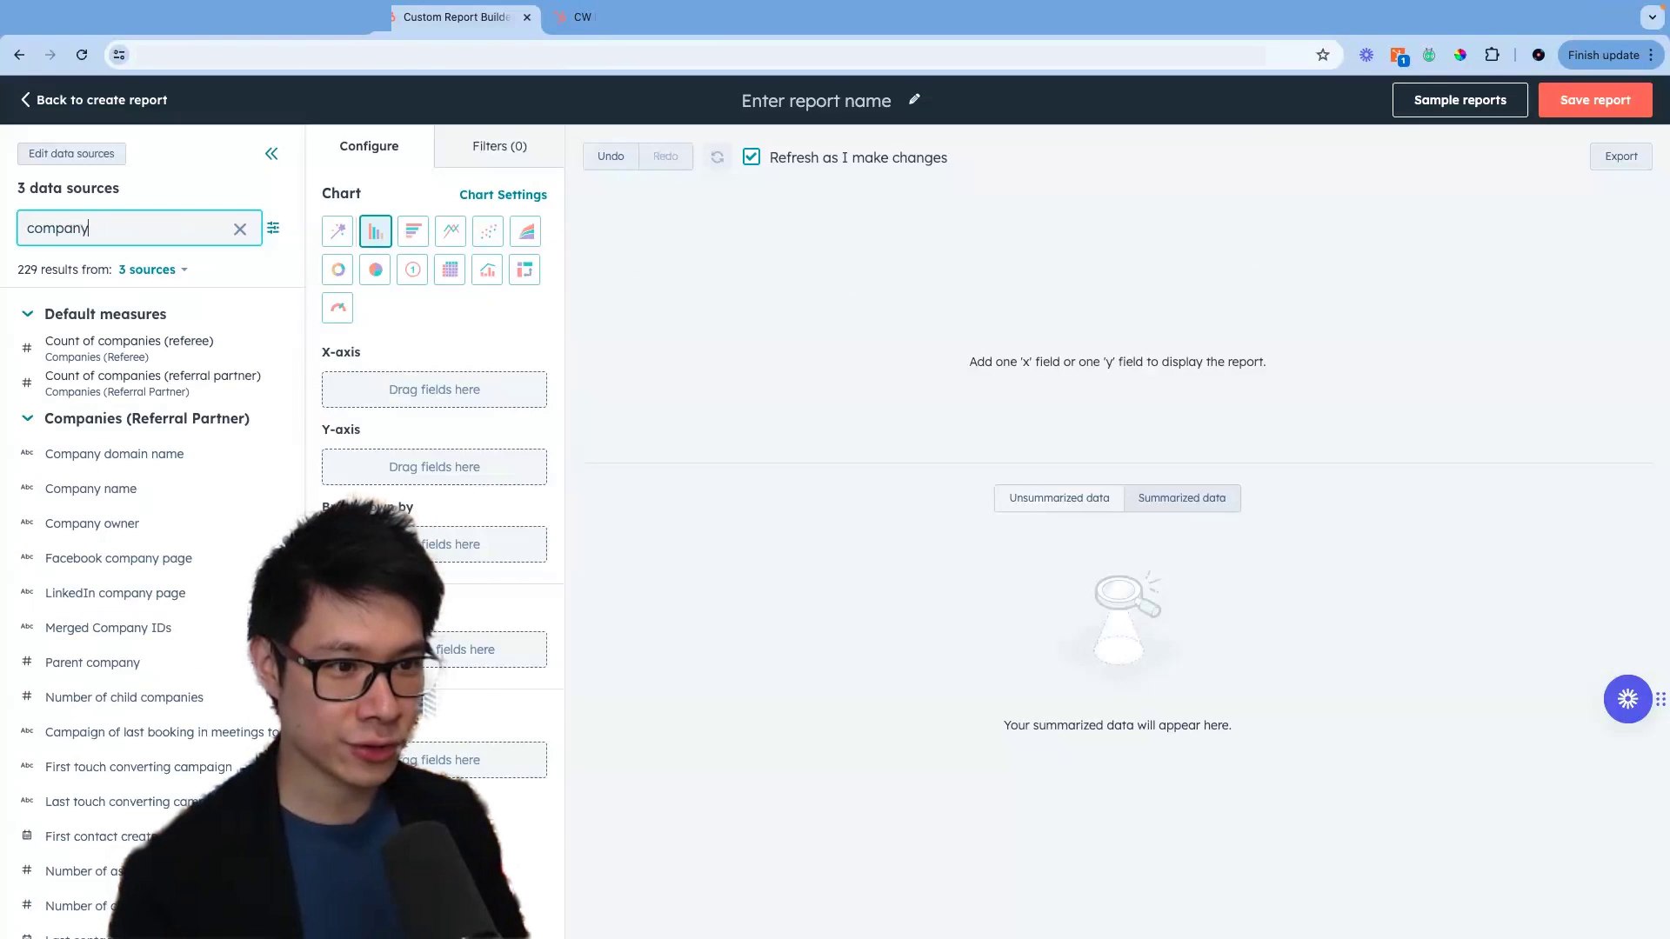
pyautogui.write(' name')
pyautogui.click(112, 388)
pyautogui.moveTo(112, 388); pyautogui.dragTo(444, 761)
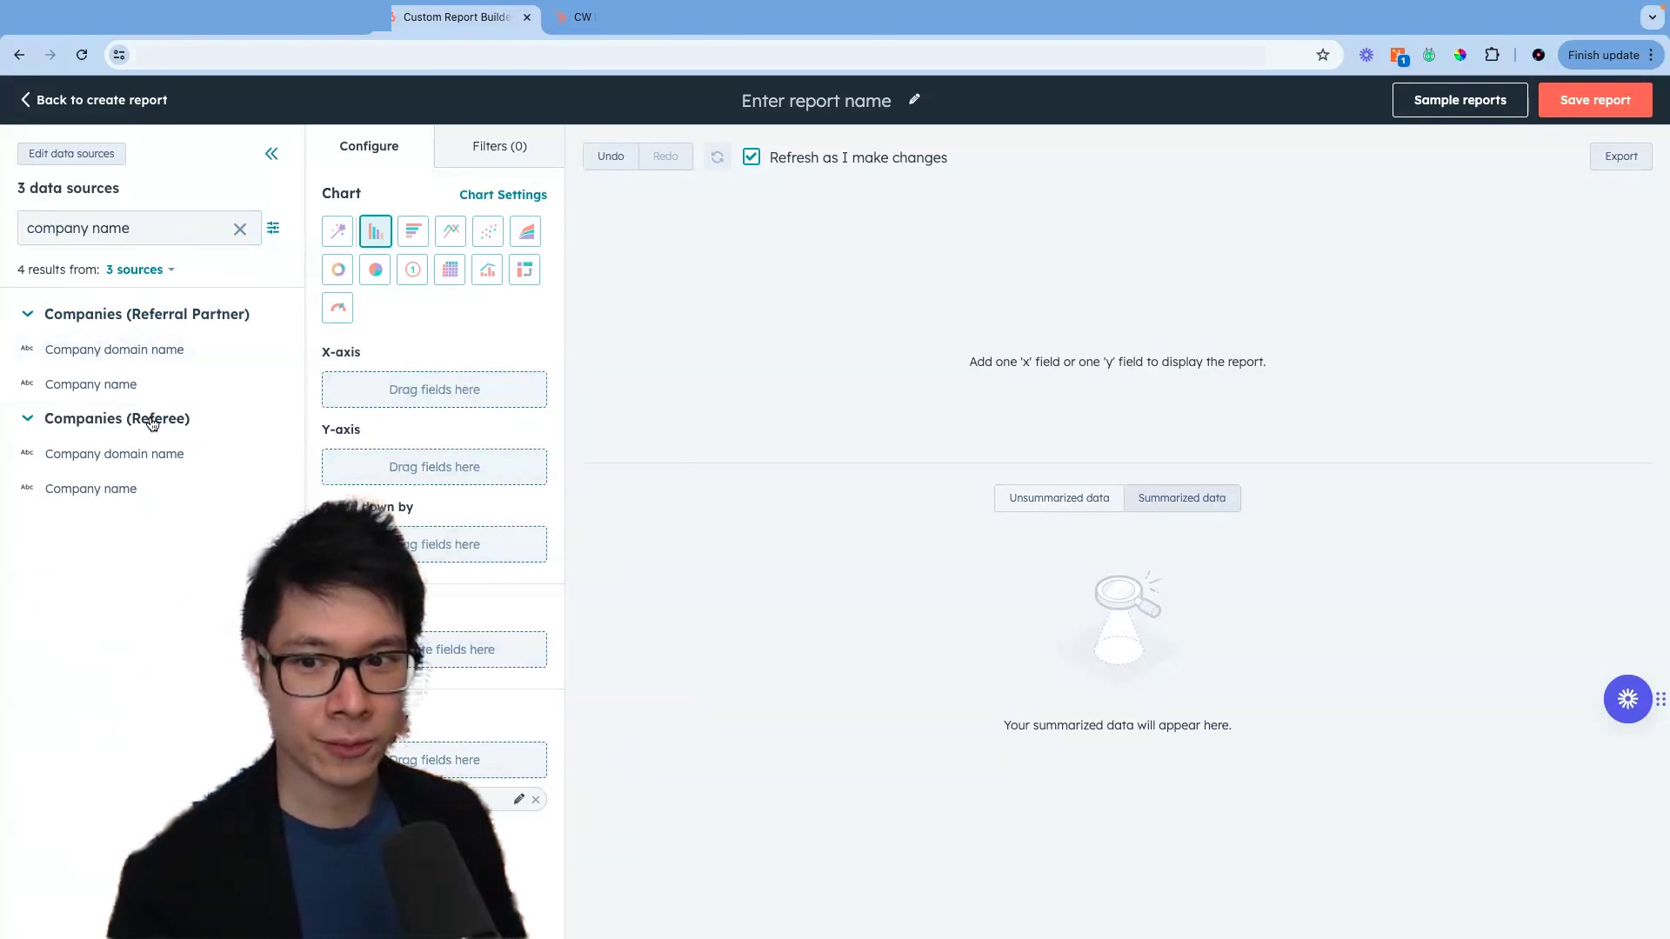
# - Search the data sources for "count of deal" and add the Count of deals measure to the report fields
pyautogui.click(137, 224)
pyautogui.press('super+a')
pyautogui.press('BackSpace')
pyautogui.write('count of deal')
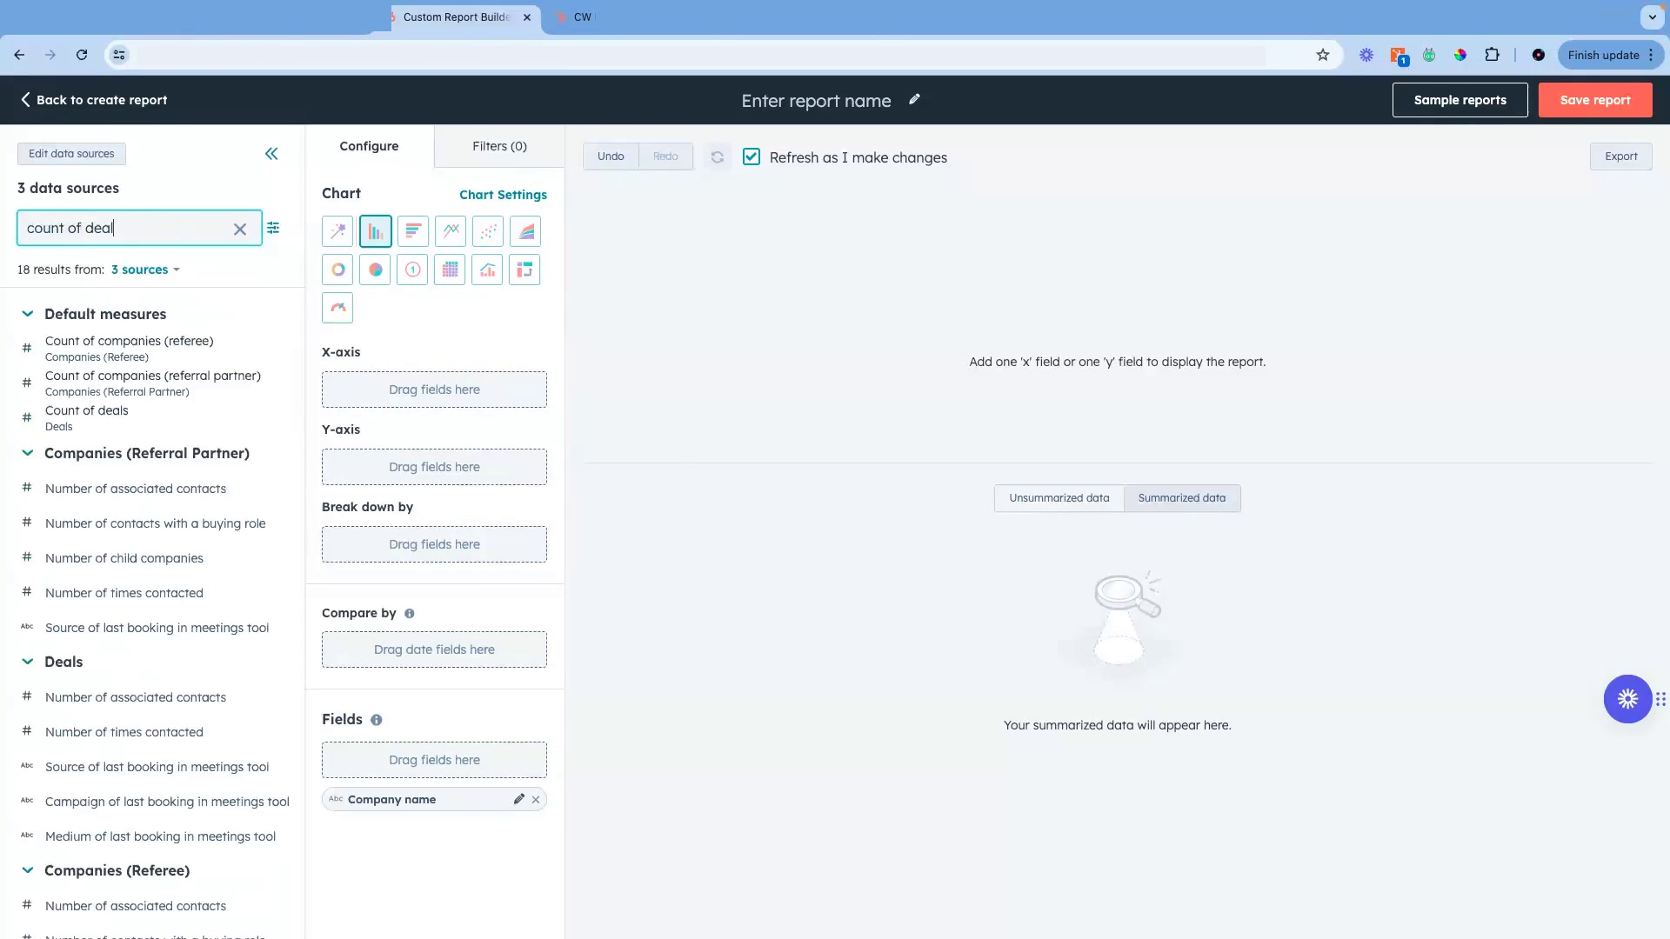
pyautogui.moveTo(87, 359); pyautogui.dragTo(400, 738)
# - Put Company name on the X-axis and Count of deals on the Y-axis, and inspect the deals behind the bar
pyautogui.moveTo(426, 837); pyautogui.dragTo(421, 404)
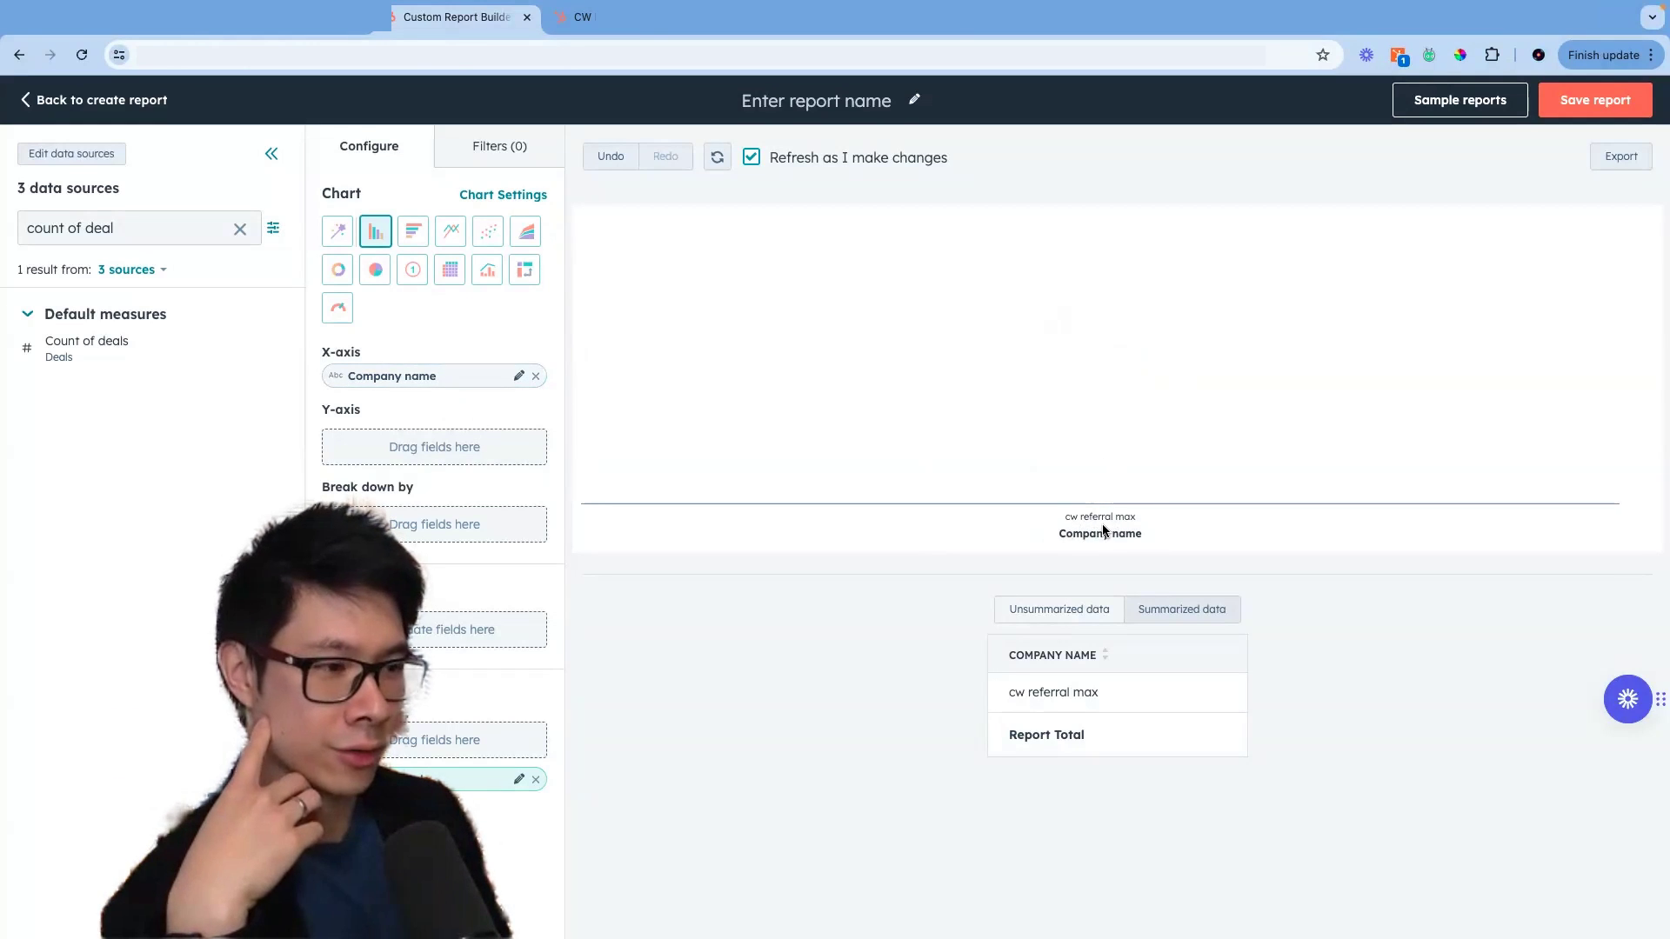
pyautogui.moveTo(435, 778); pyautogui.dragTo(435, 451)
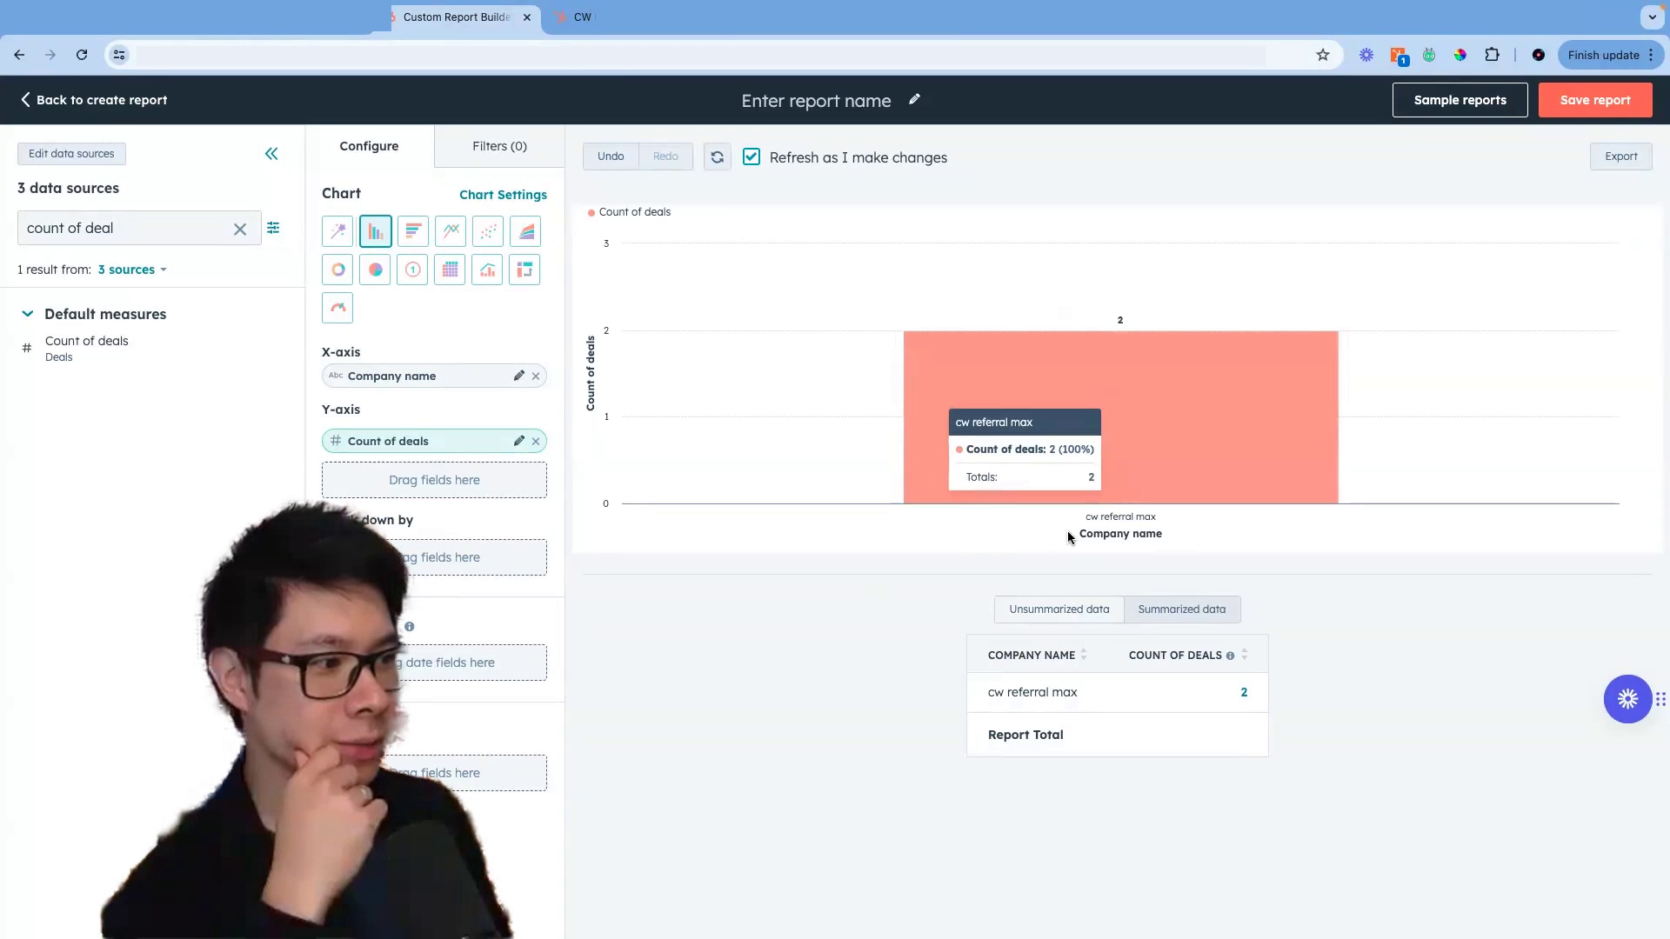
pyautogui.click(1098, 423)
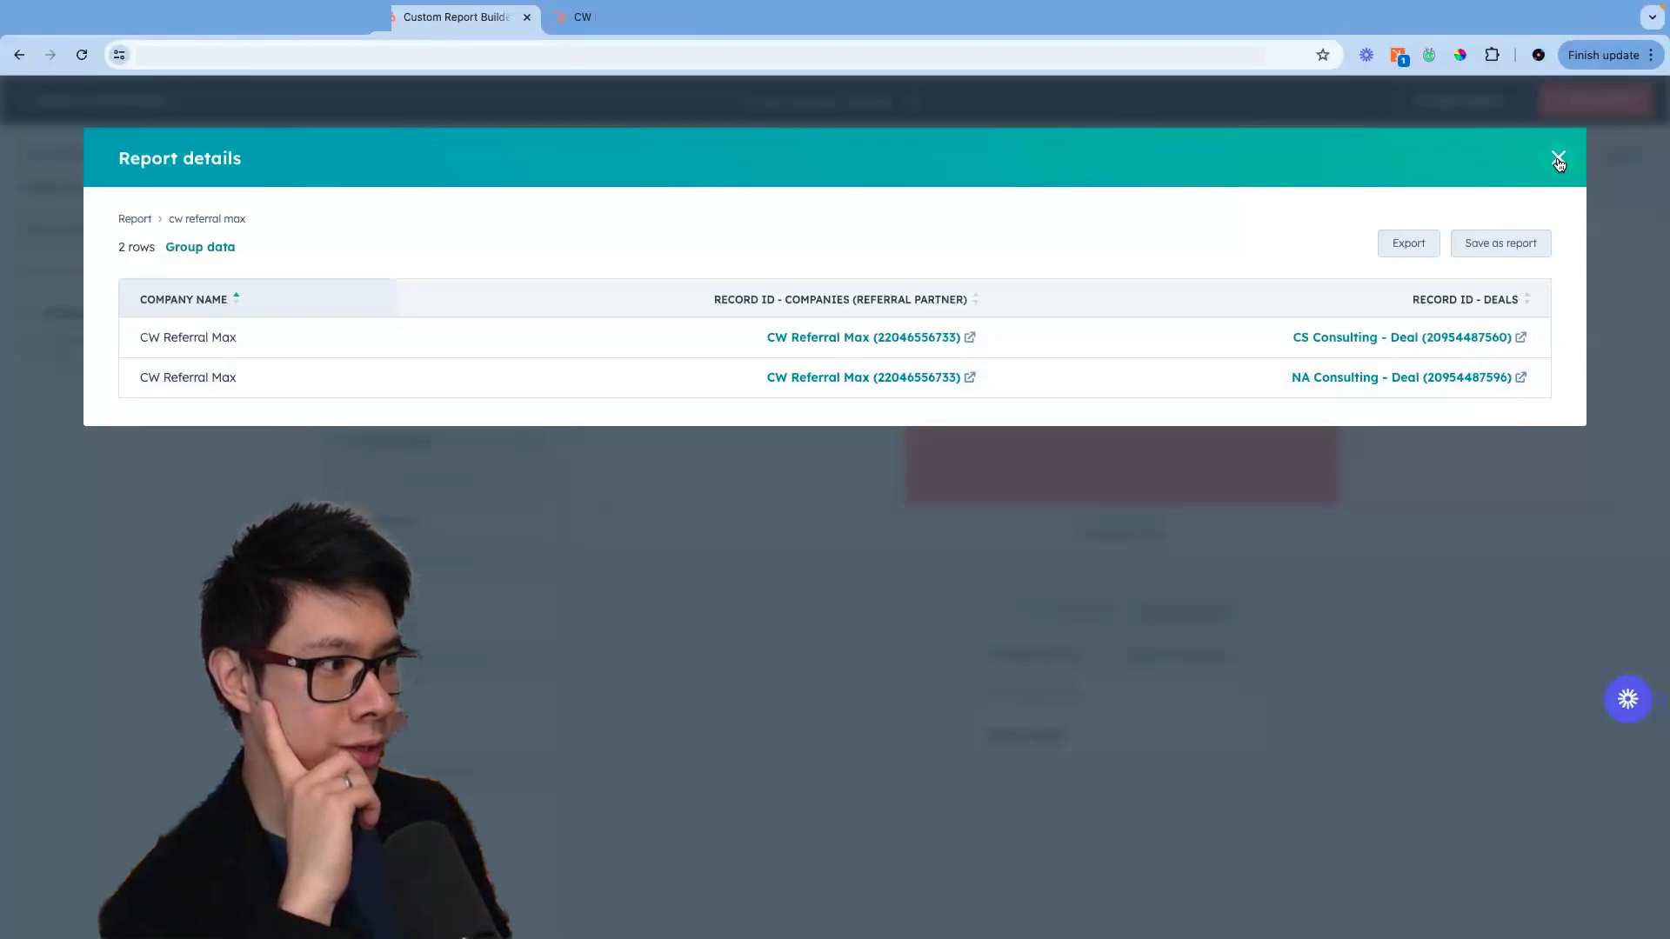
pyautogui.click(1558, 160)
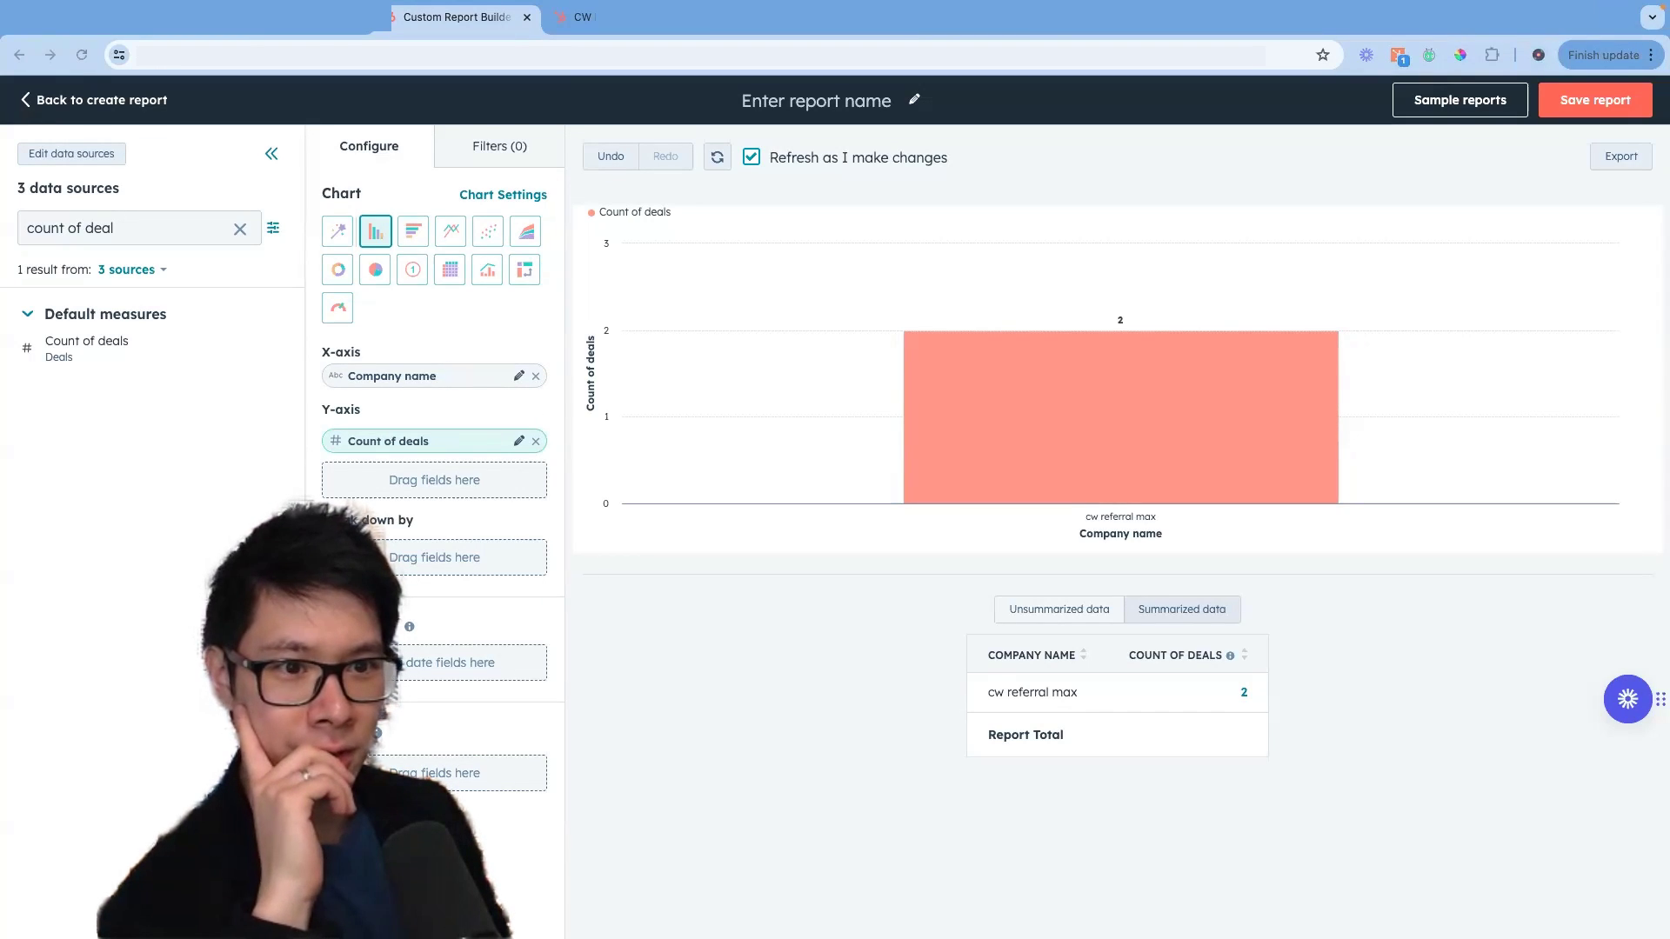
# - Change the chart type to a table and add the deals' Amount property as a column
pyautogui.click(449, 269)
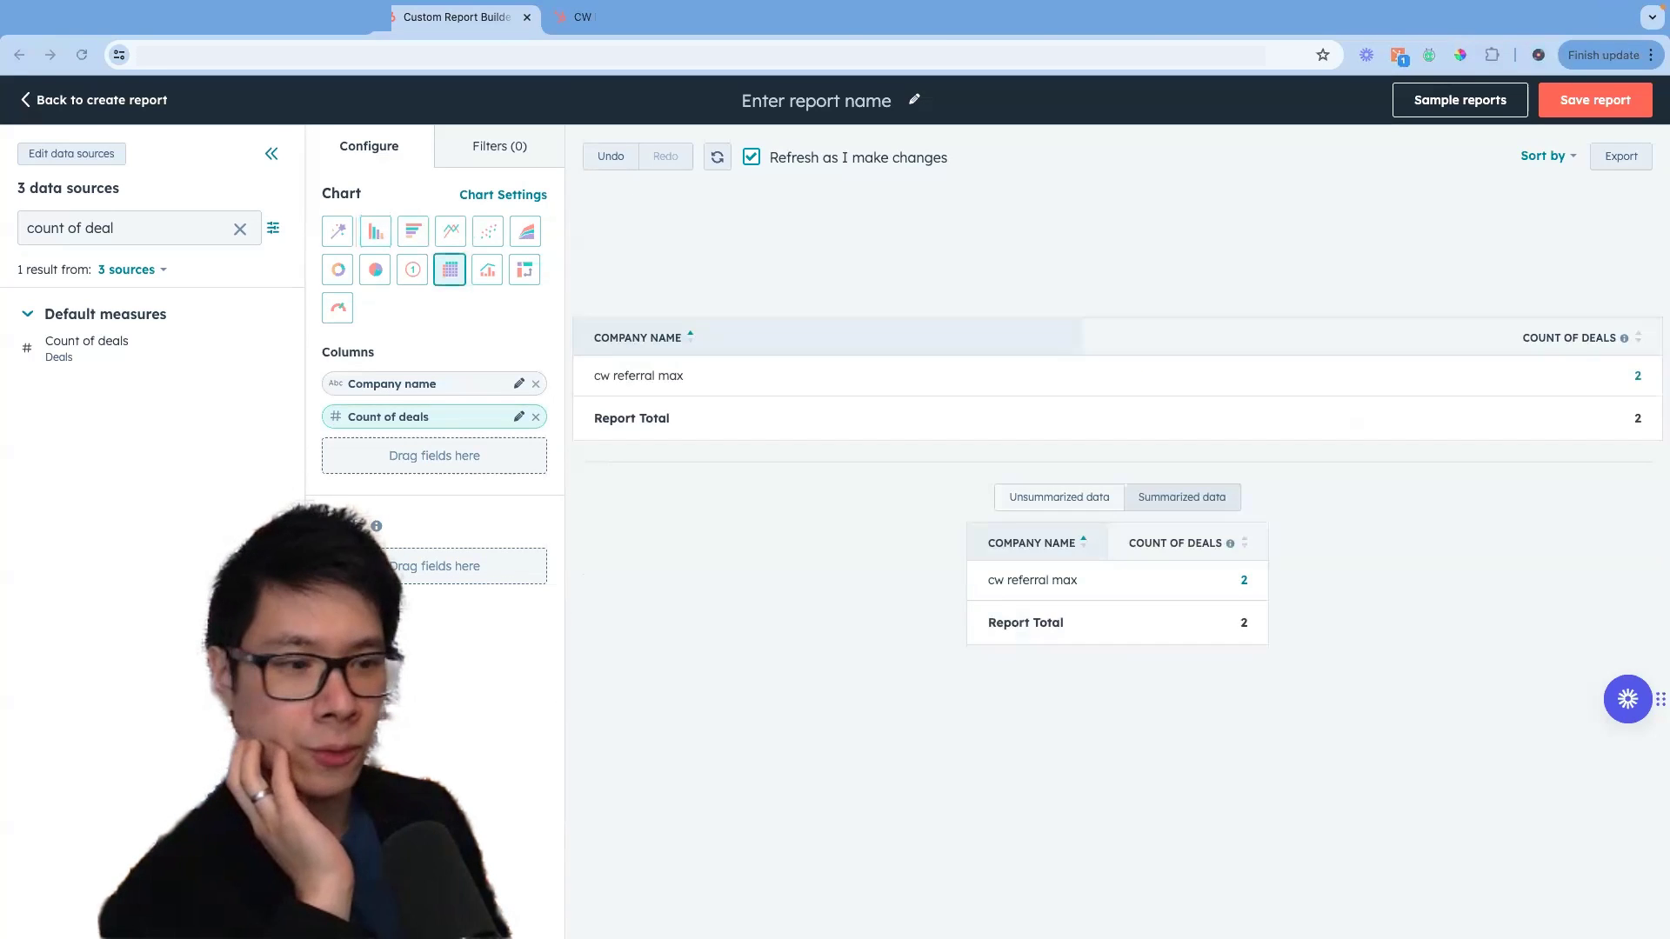
pyautogui.doubleClick(176, 232)
pyautogui.tripleClick(175, 232)
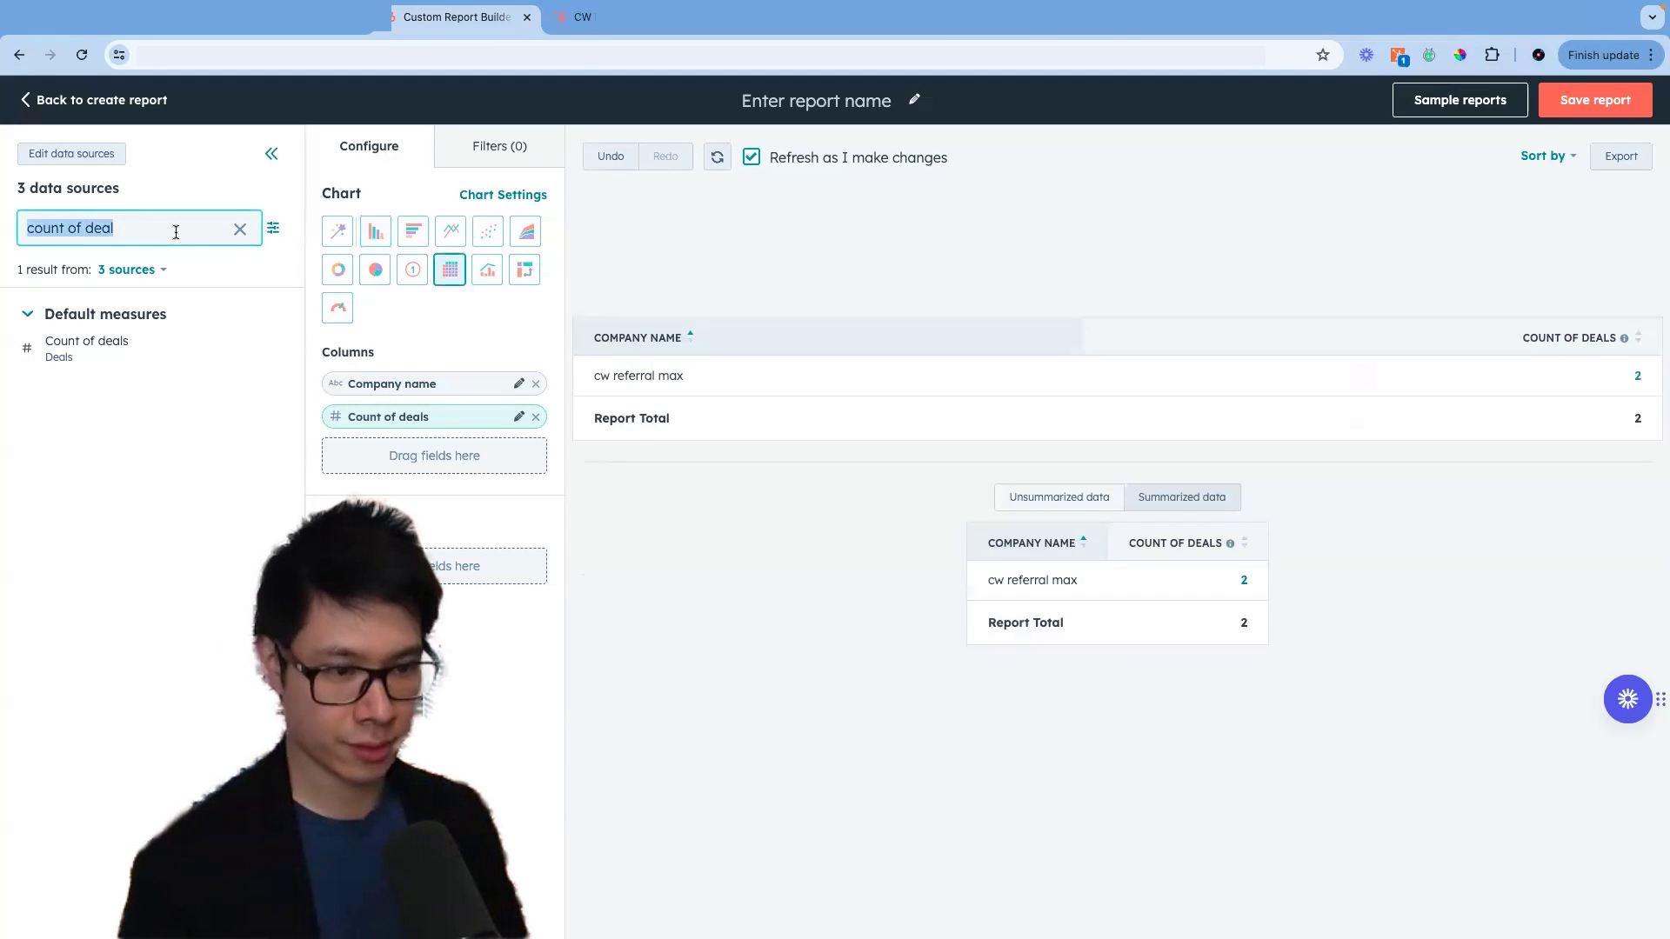
pyautogui.write('amount')
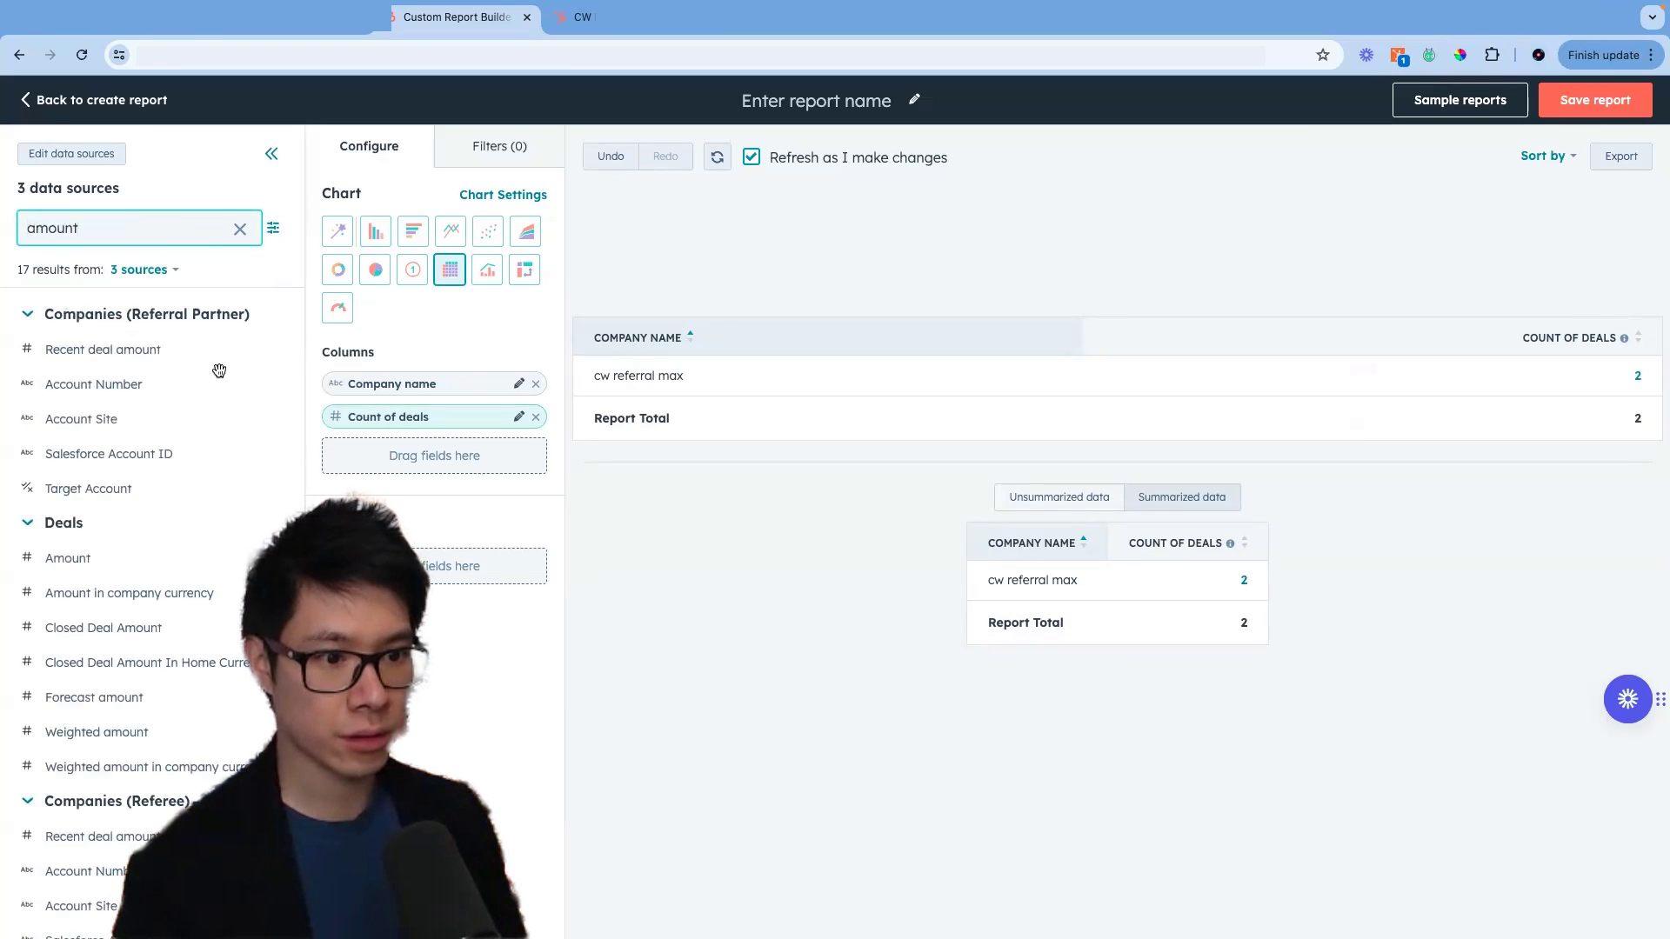
pyautogui.moveTo(113, 557); pyautogui.dragTo(426, 465)
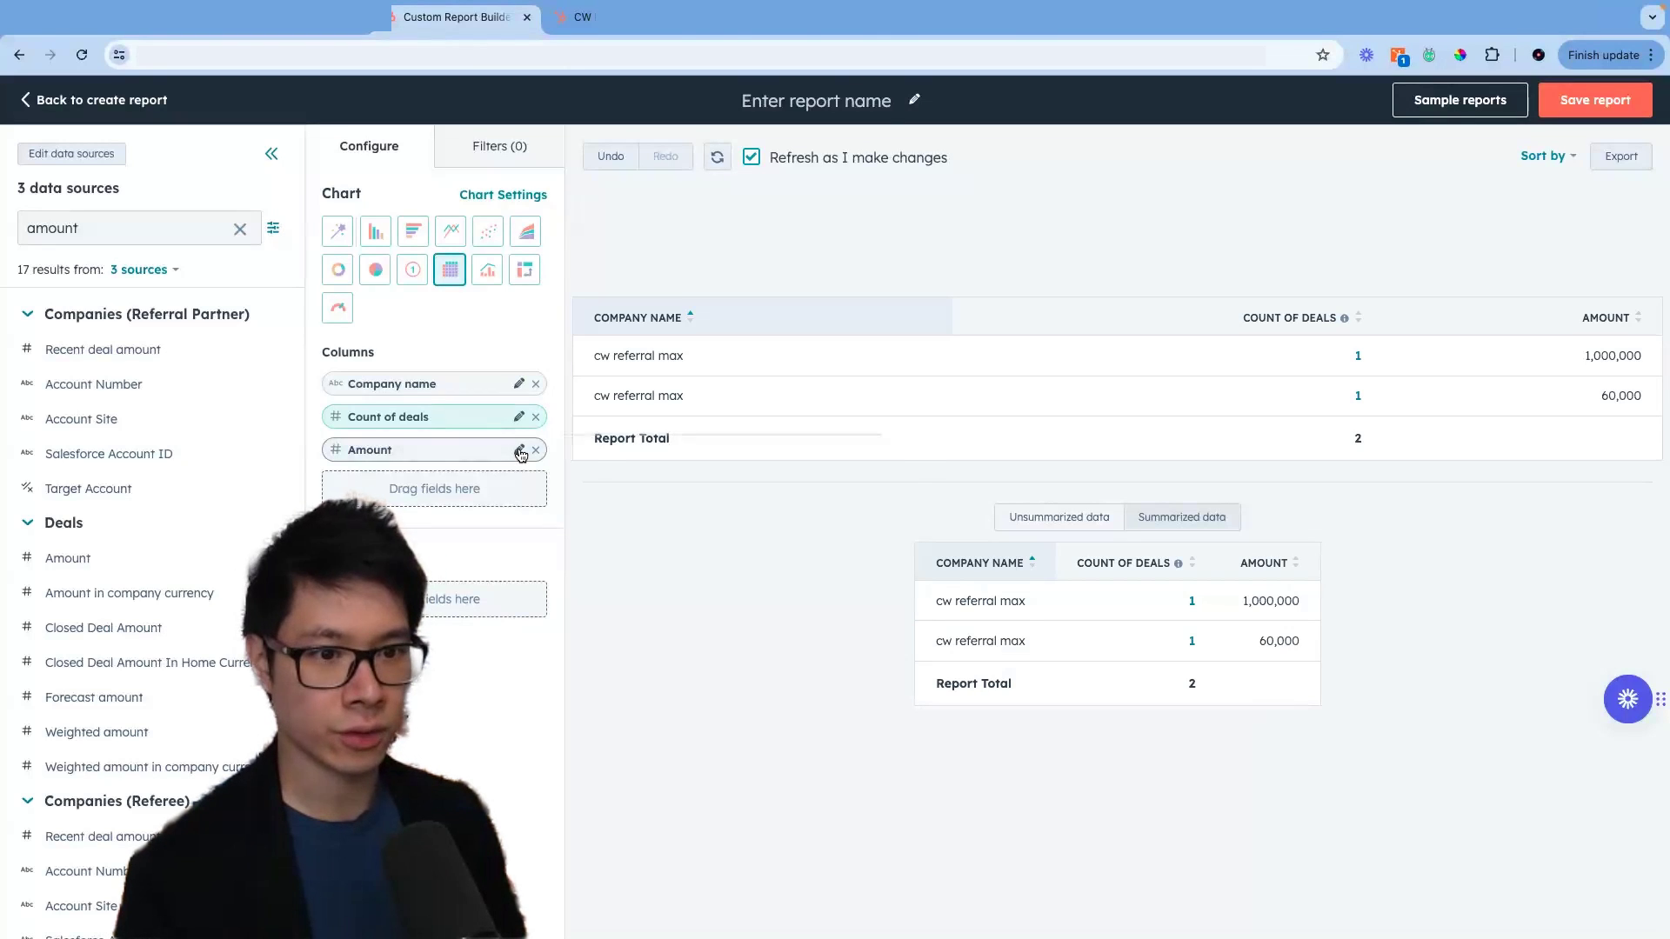
# - Format the Amount column as Currency, aggregate it as Sum, and apply the field changes
pyautogui.click(519, 451)
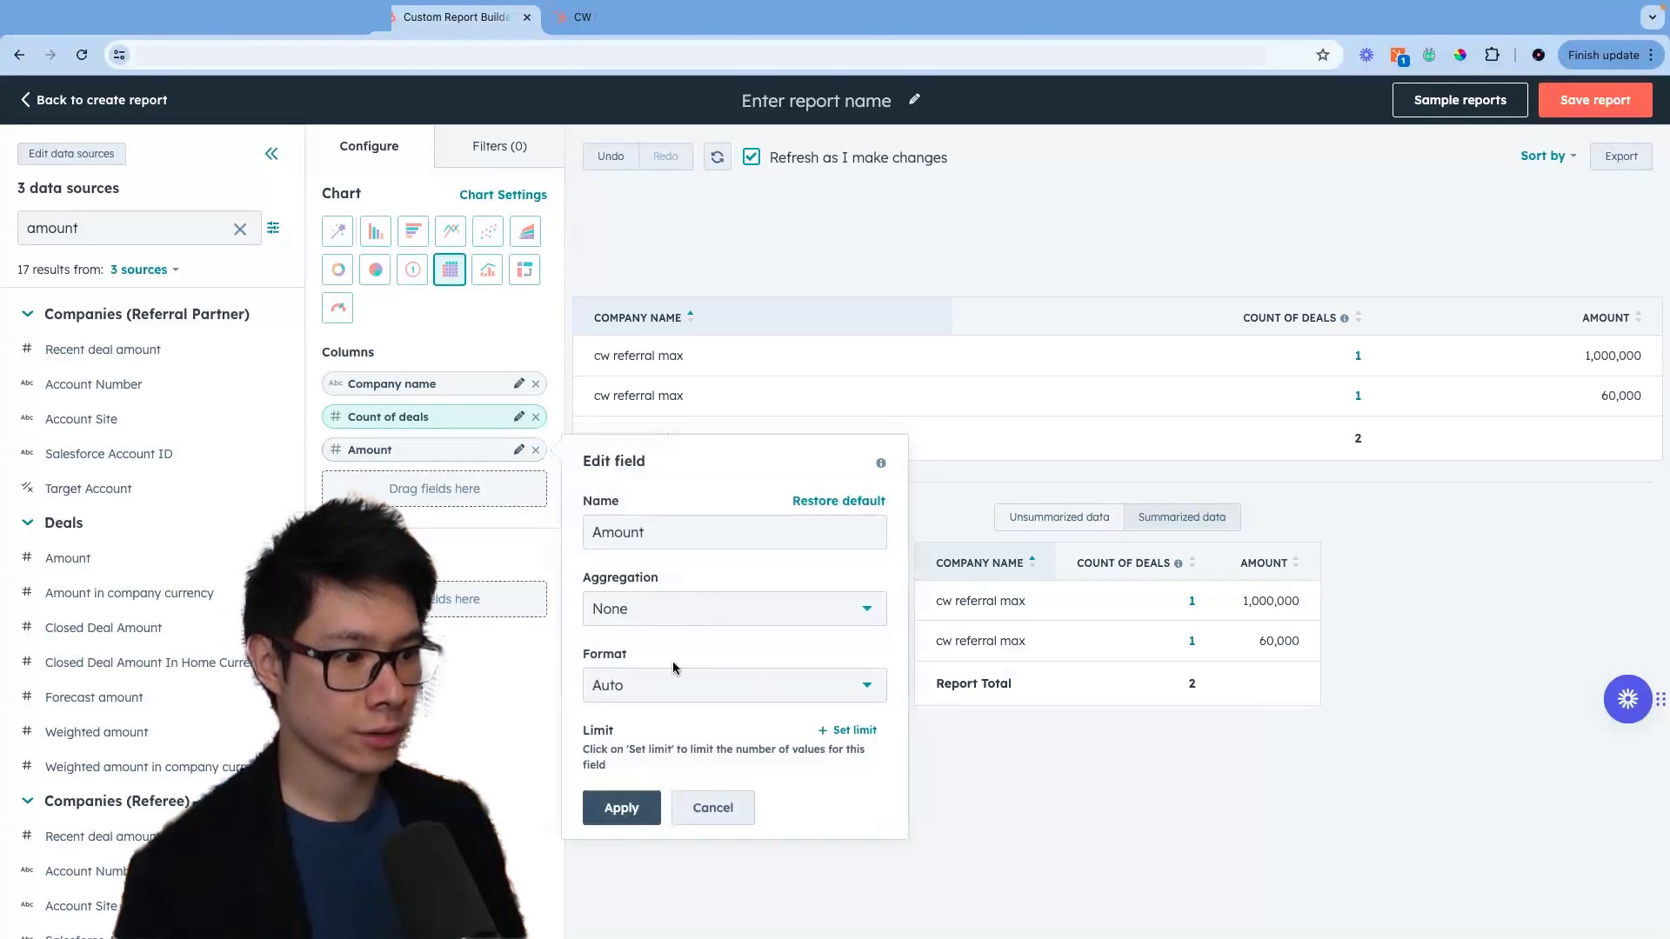
pyautogui.click(687, 687)
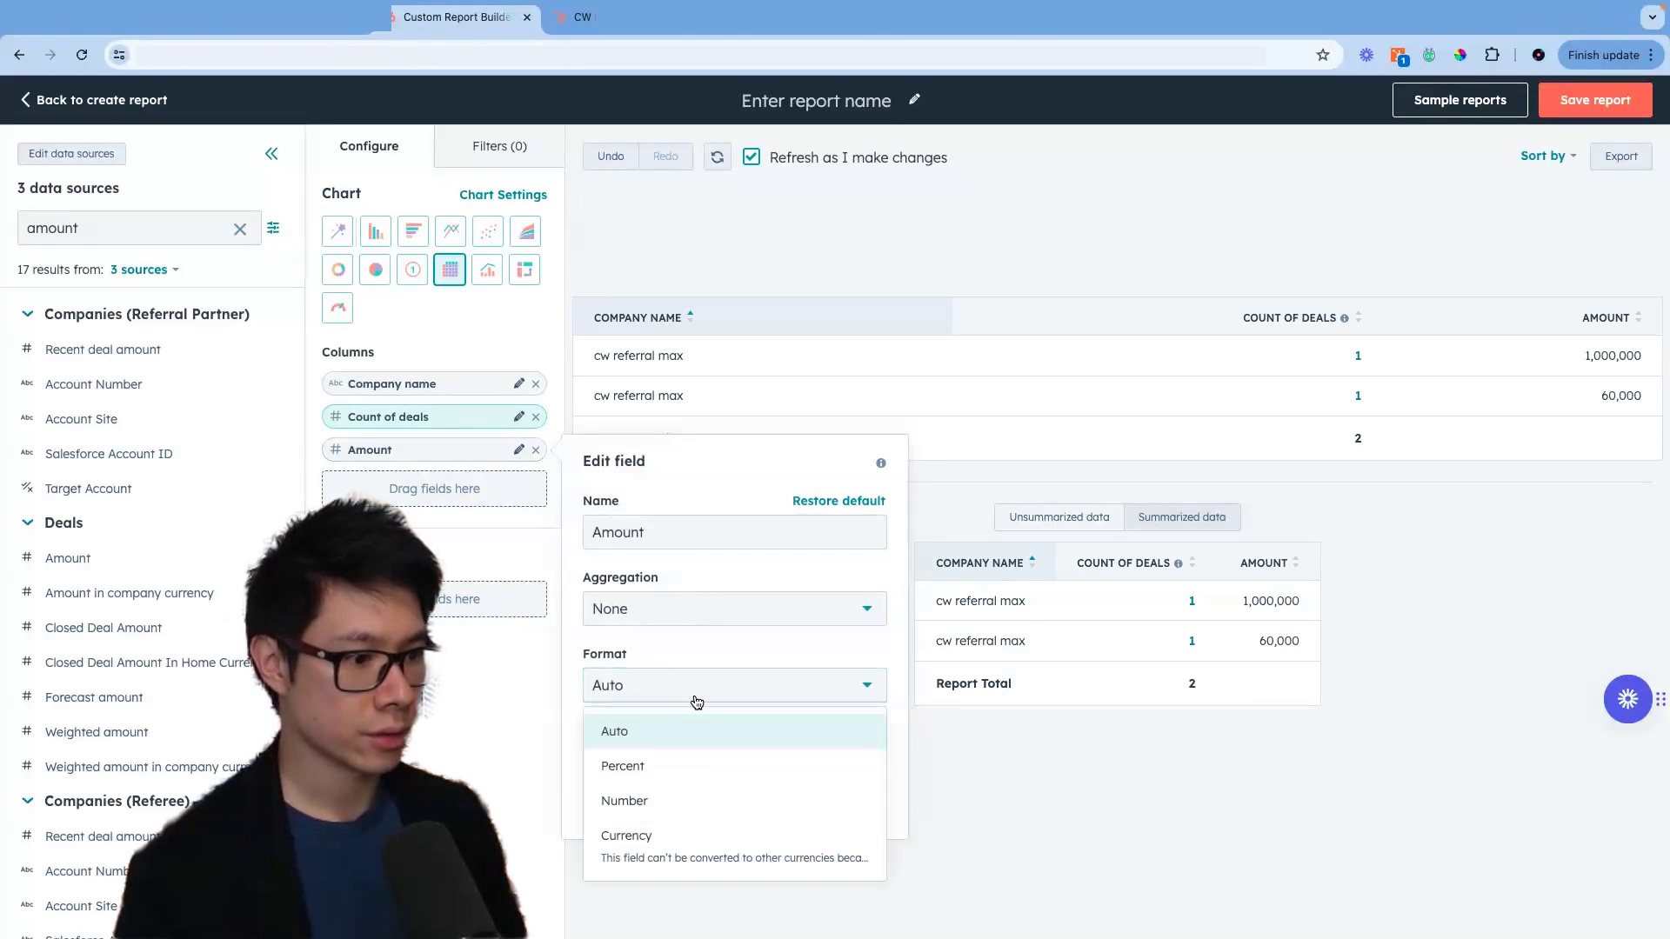
pyautogui.click(700, 861)
pyautogui.click(703, 342)
pyautogui.click(703, 433)
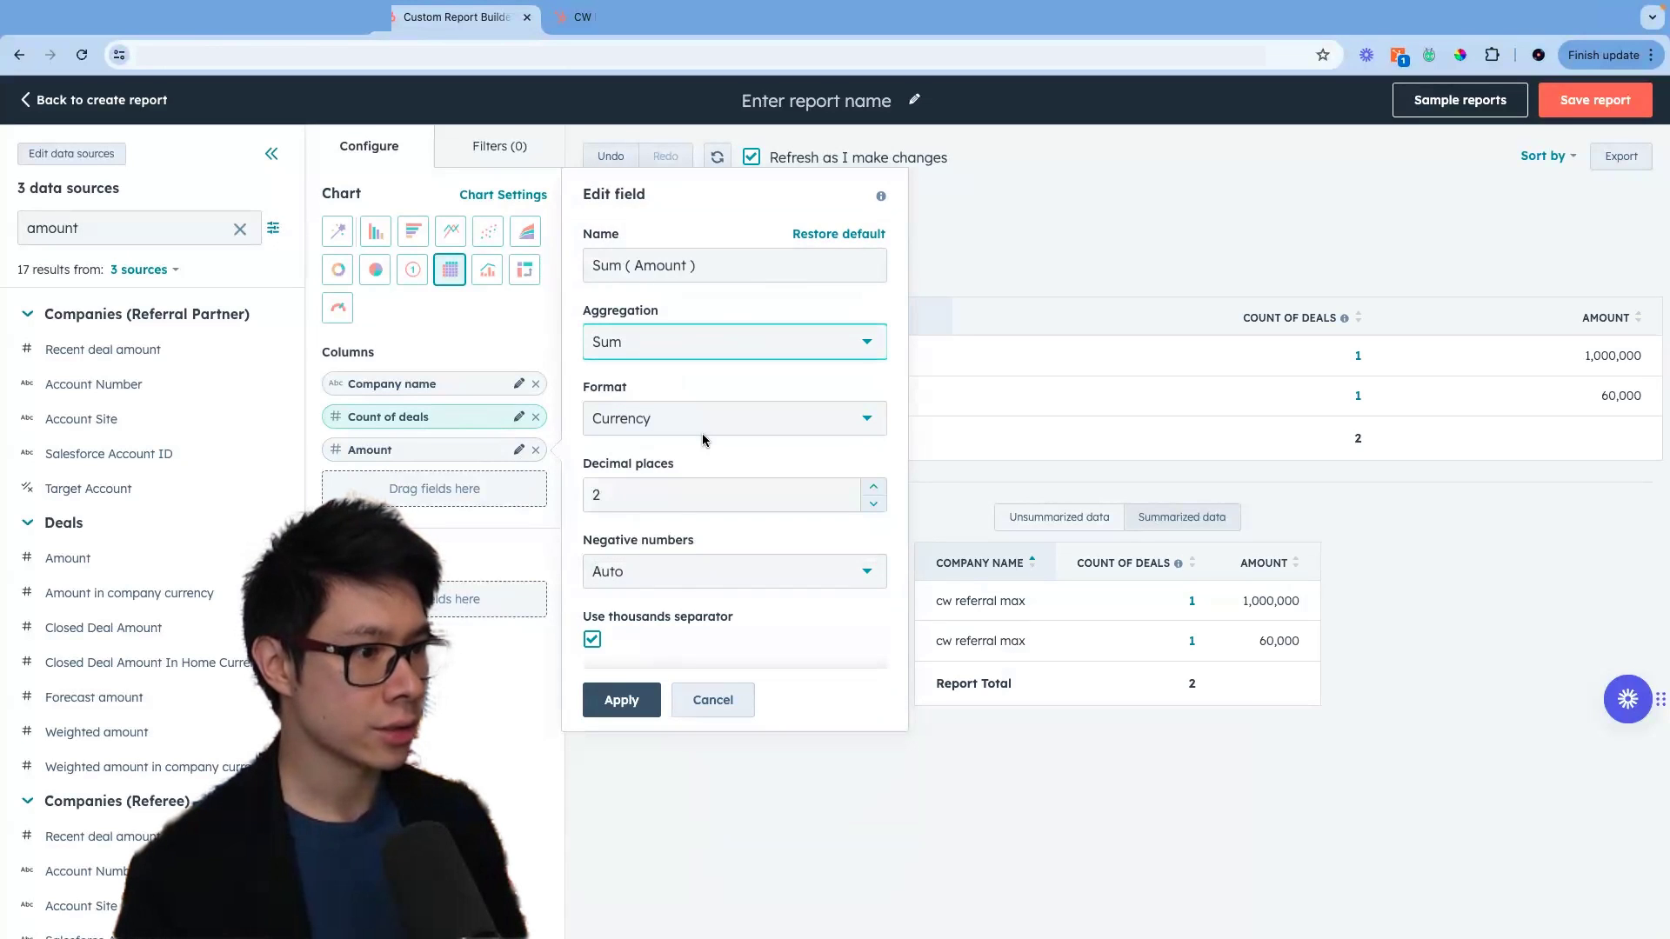
pyautogui.click(618, 698)
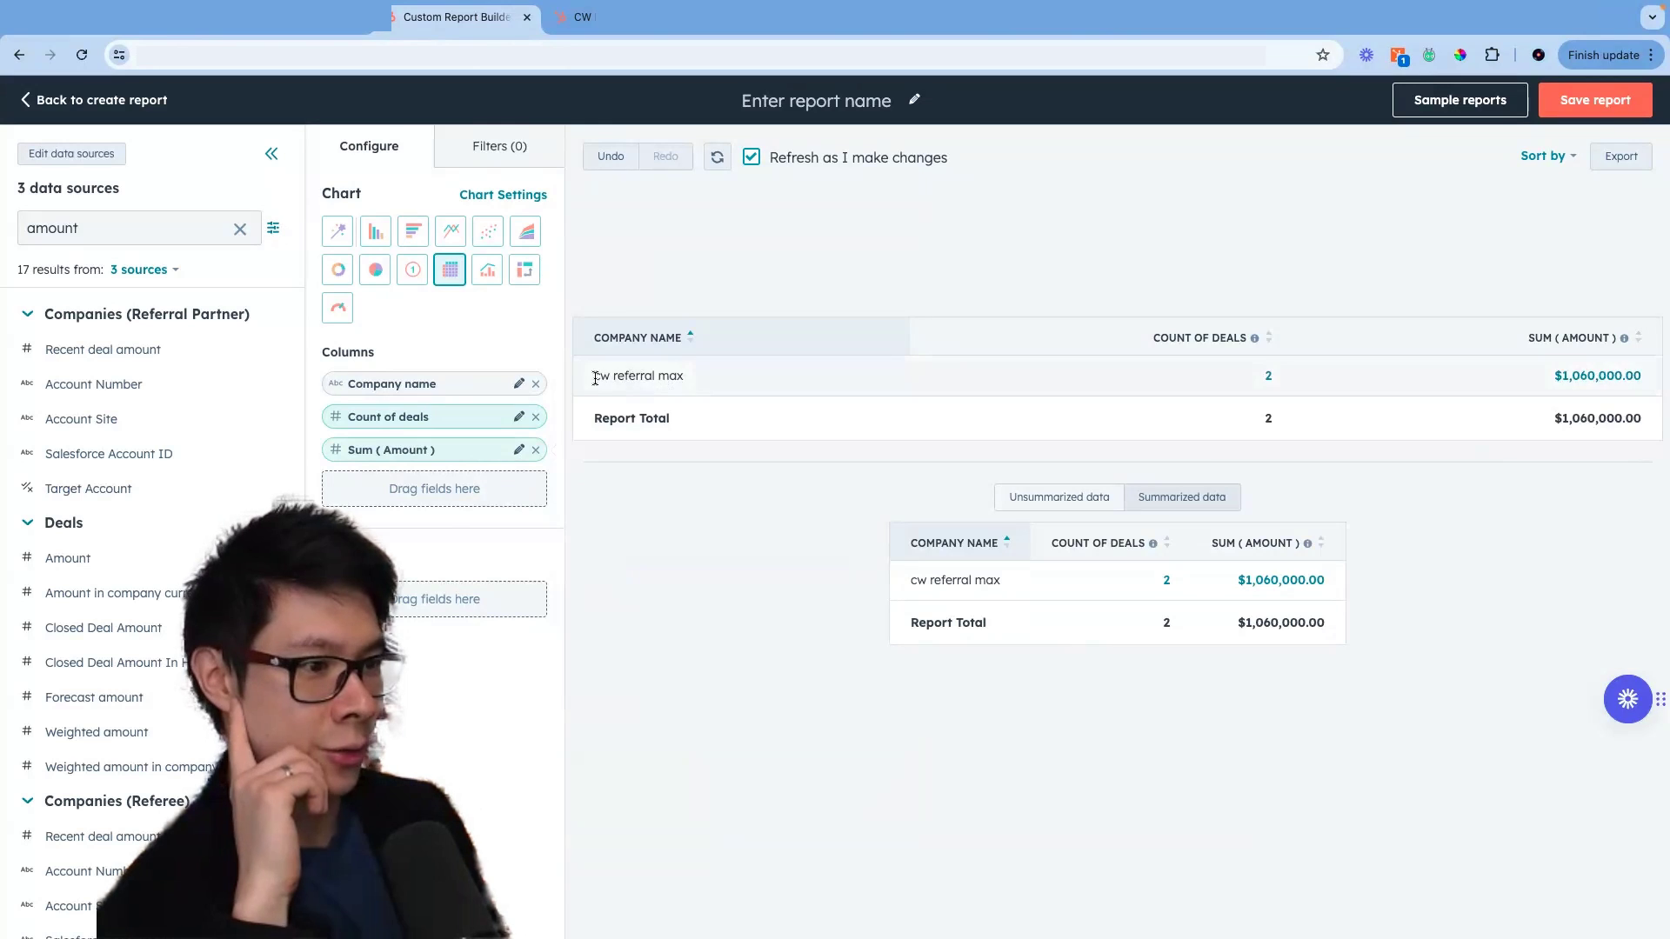
pyautogui.moveTo(597, 378); pyautogui.dragTo(768, 393)
pyautogui.moveTo(596, 389); pyautogui.dragTo(721, 400)
pyautogui.click(718, 414)
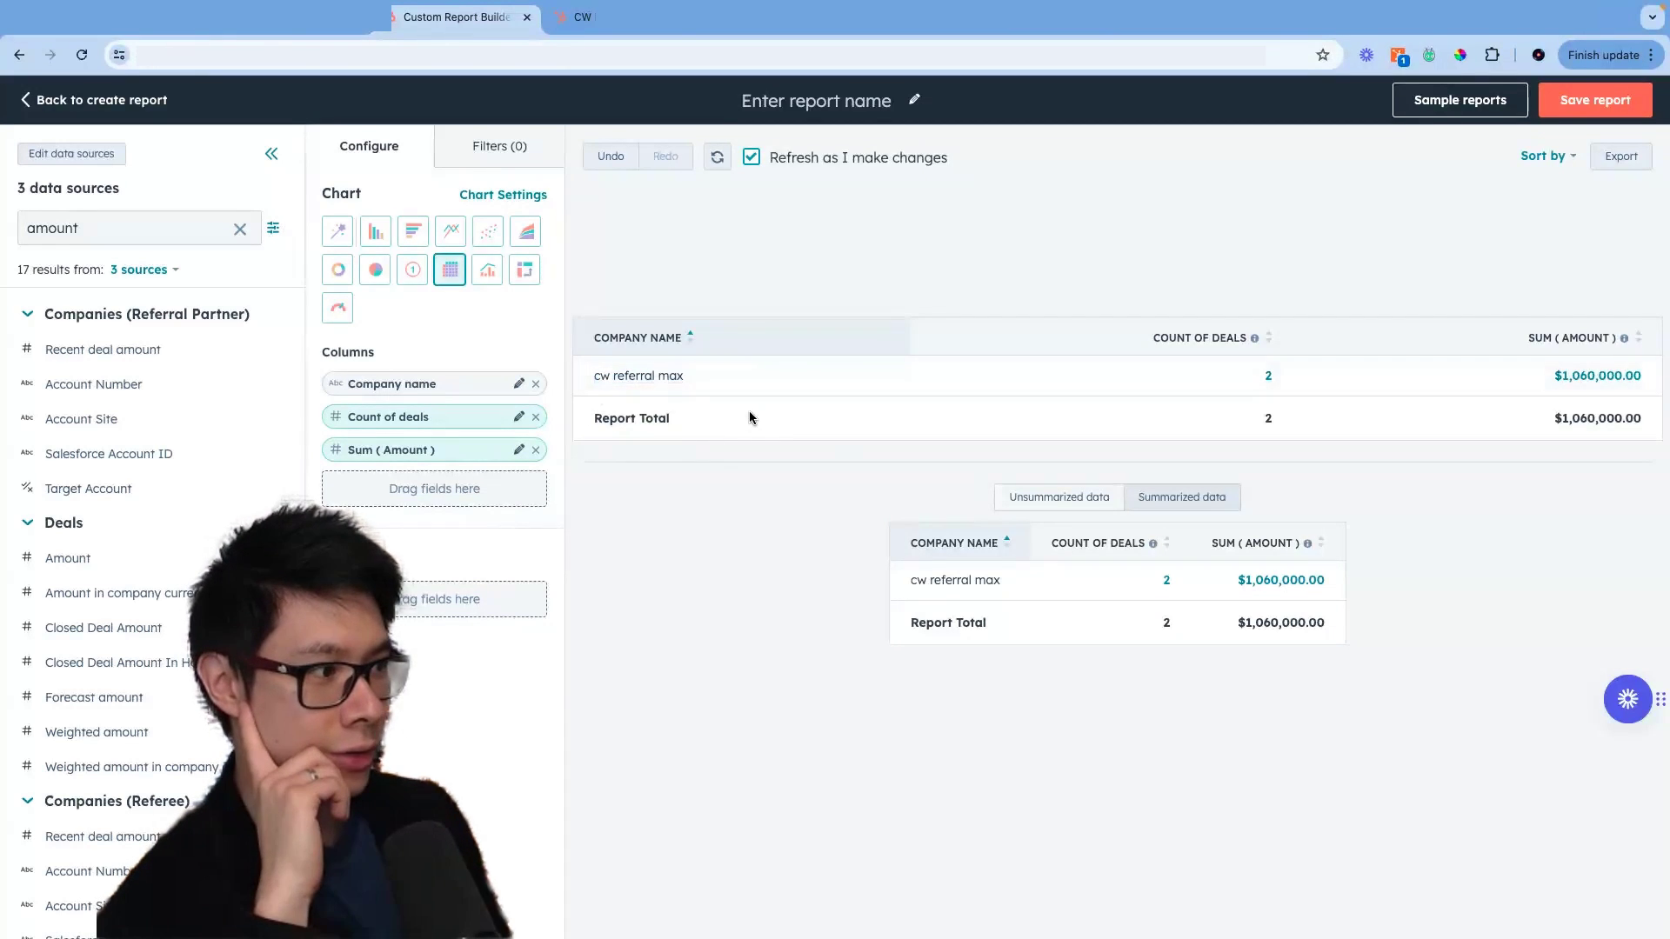